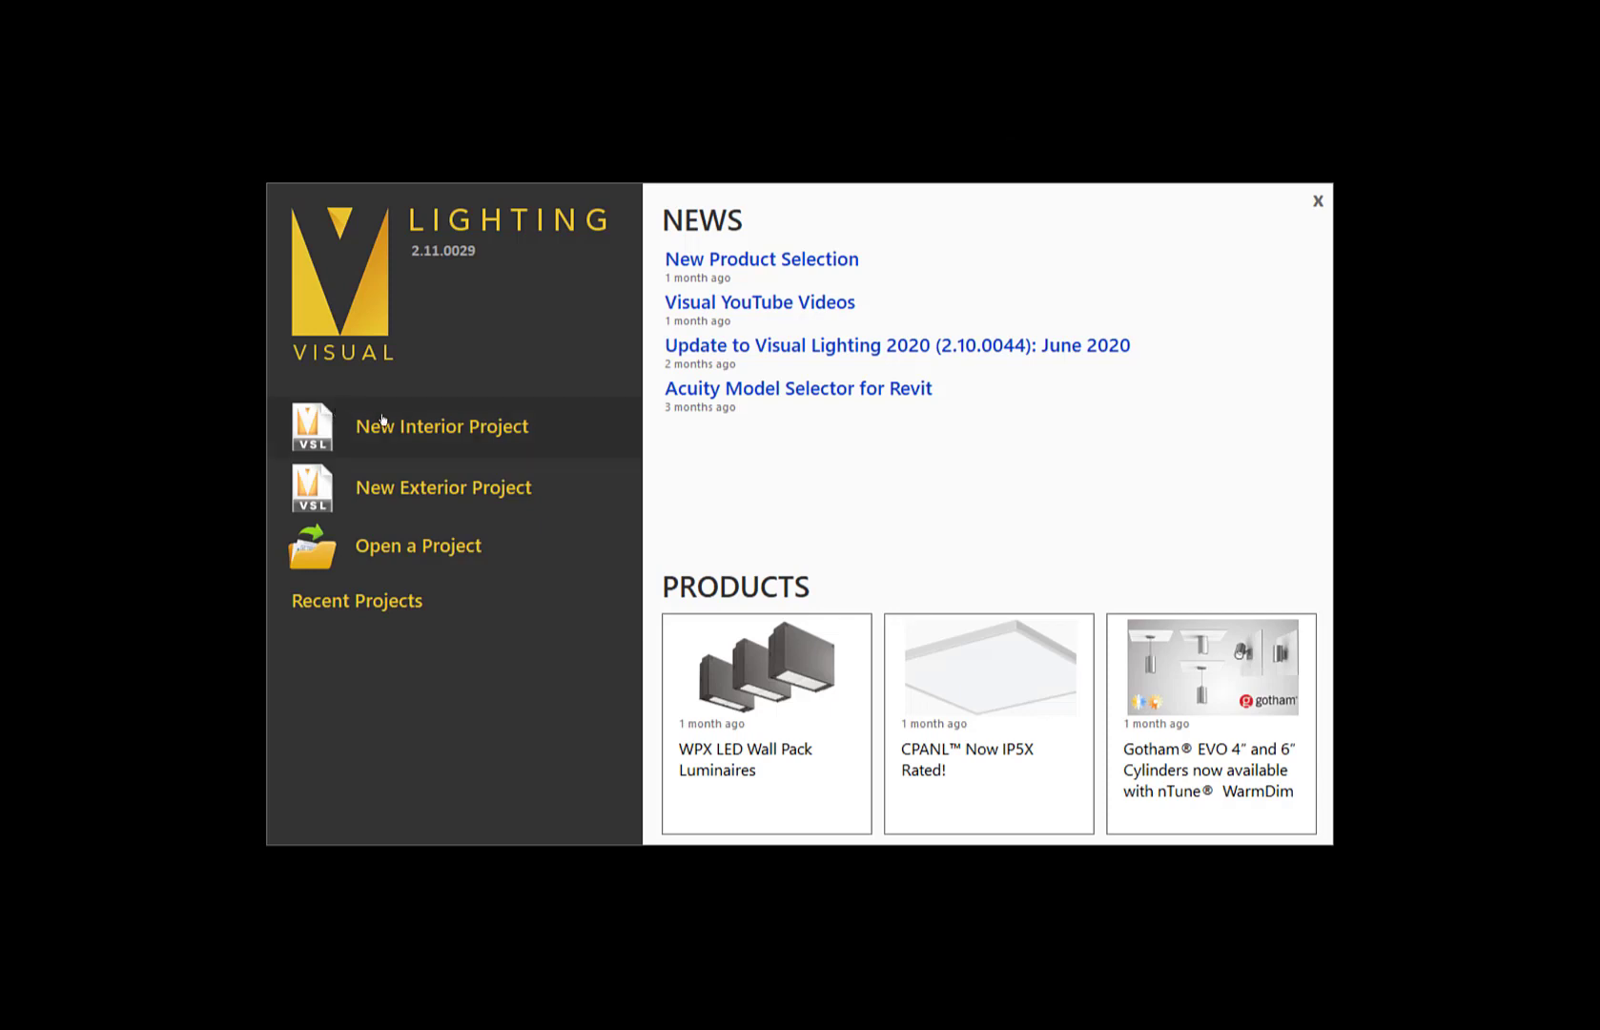
# - Start a new interior project and import the Interior Warehouse.DWG CAD plan
pyautogui.click(419, 441)
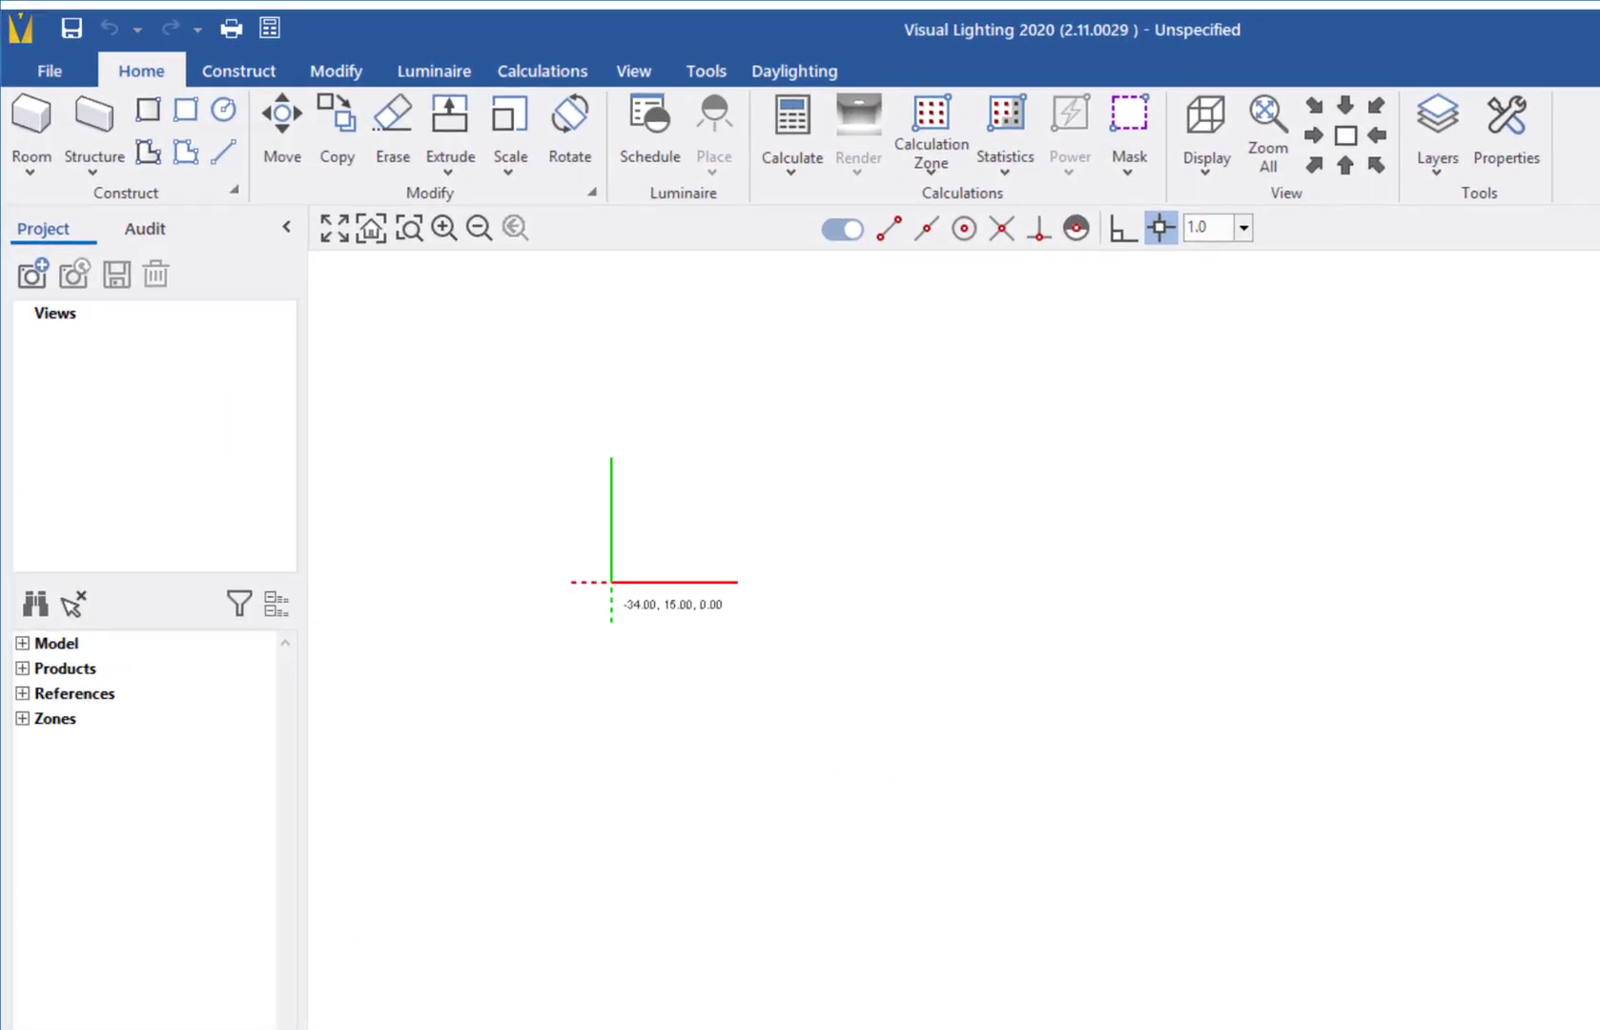
pyautogui.click(45, 72)
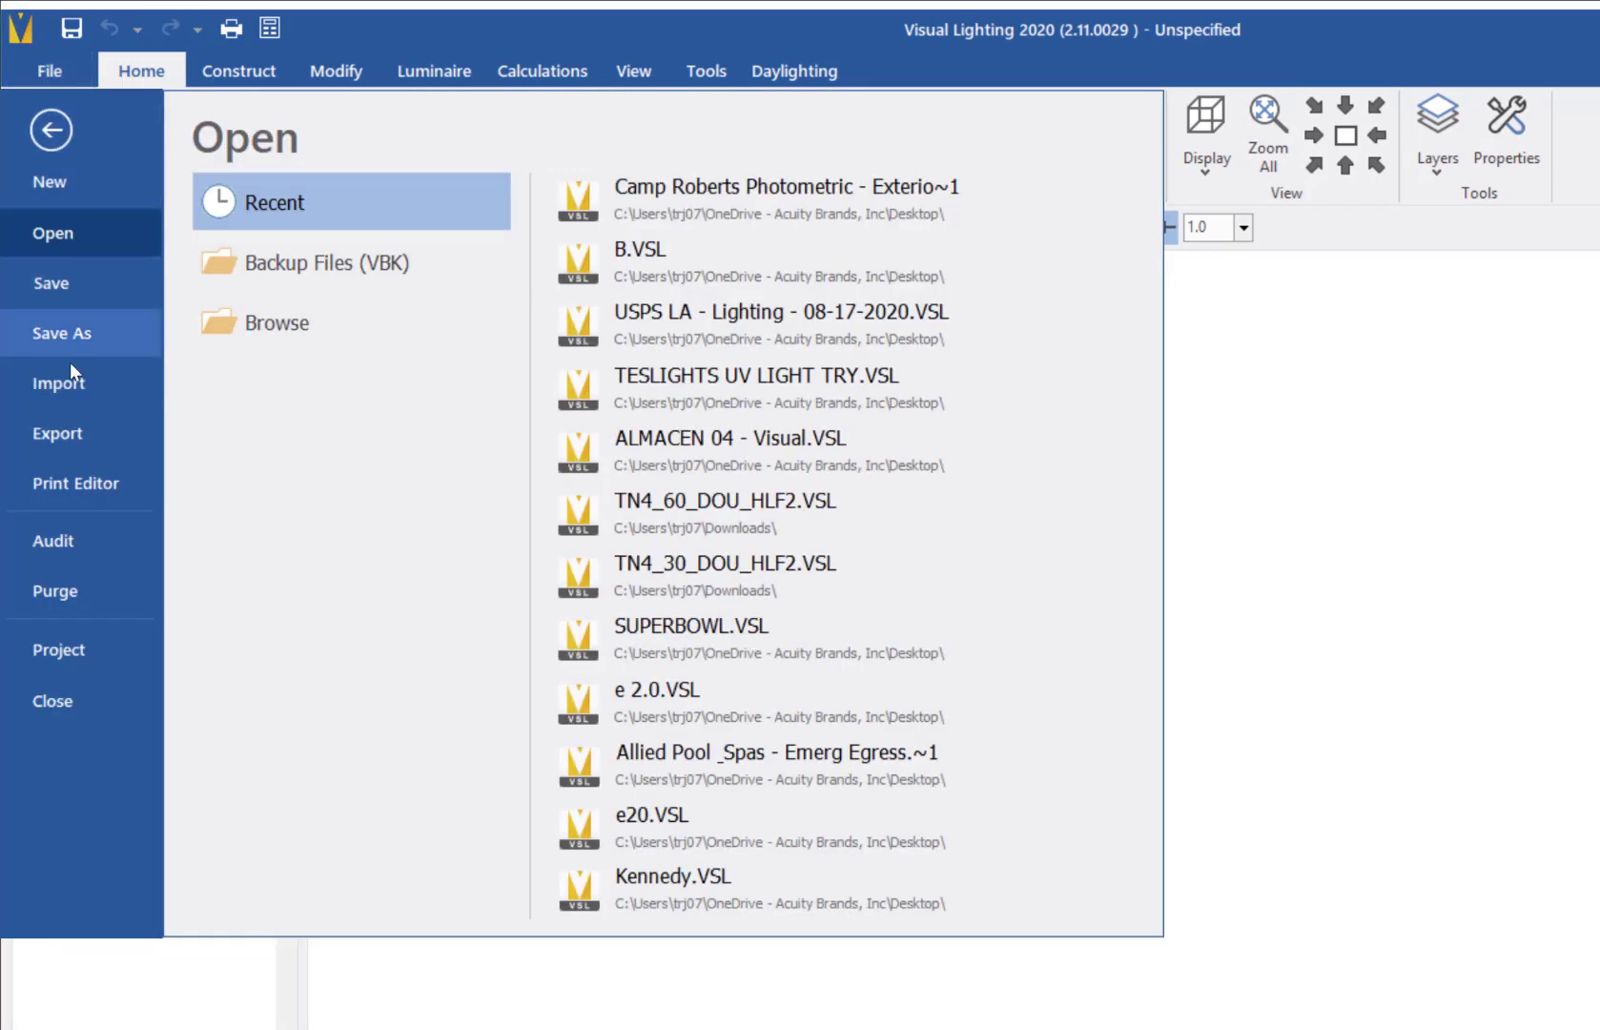
pyautogui.click(75, 377)
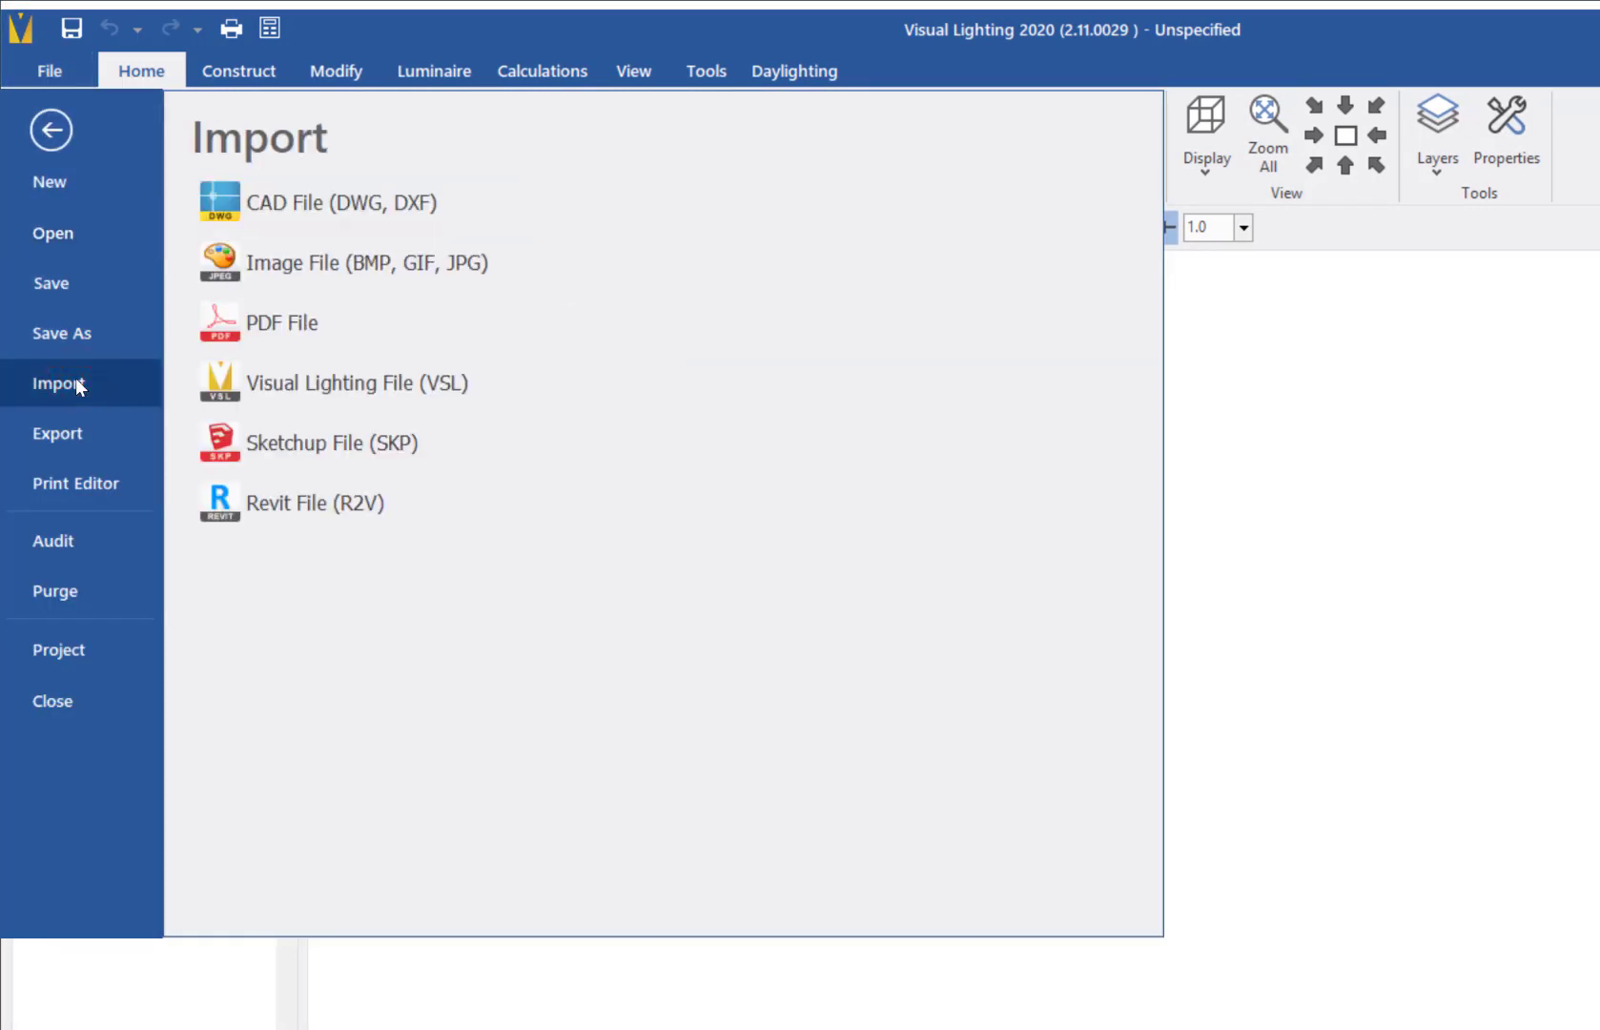
pyautogui.click(375, 185)
pyautogui.click(291, 210)
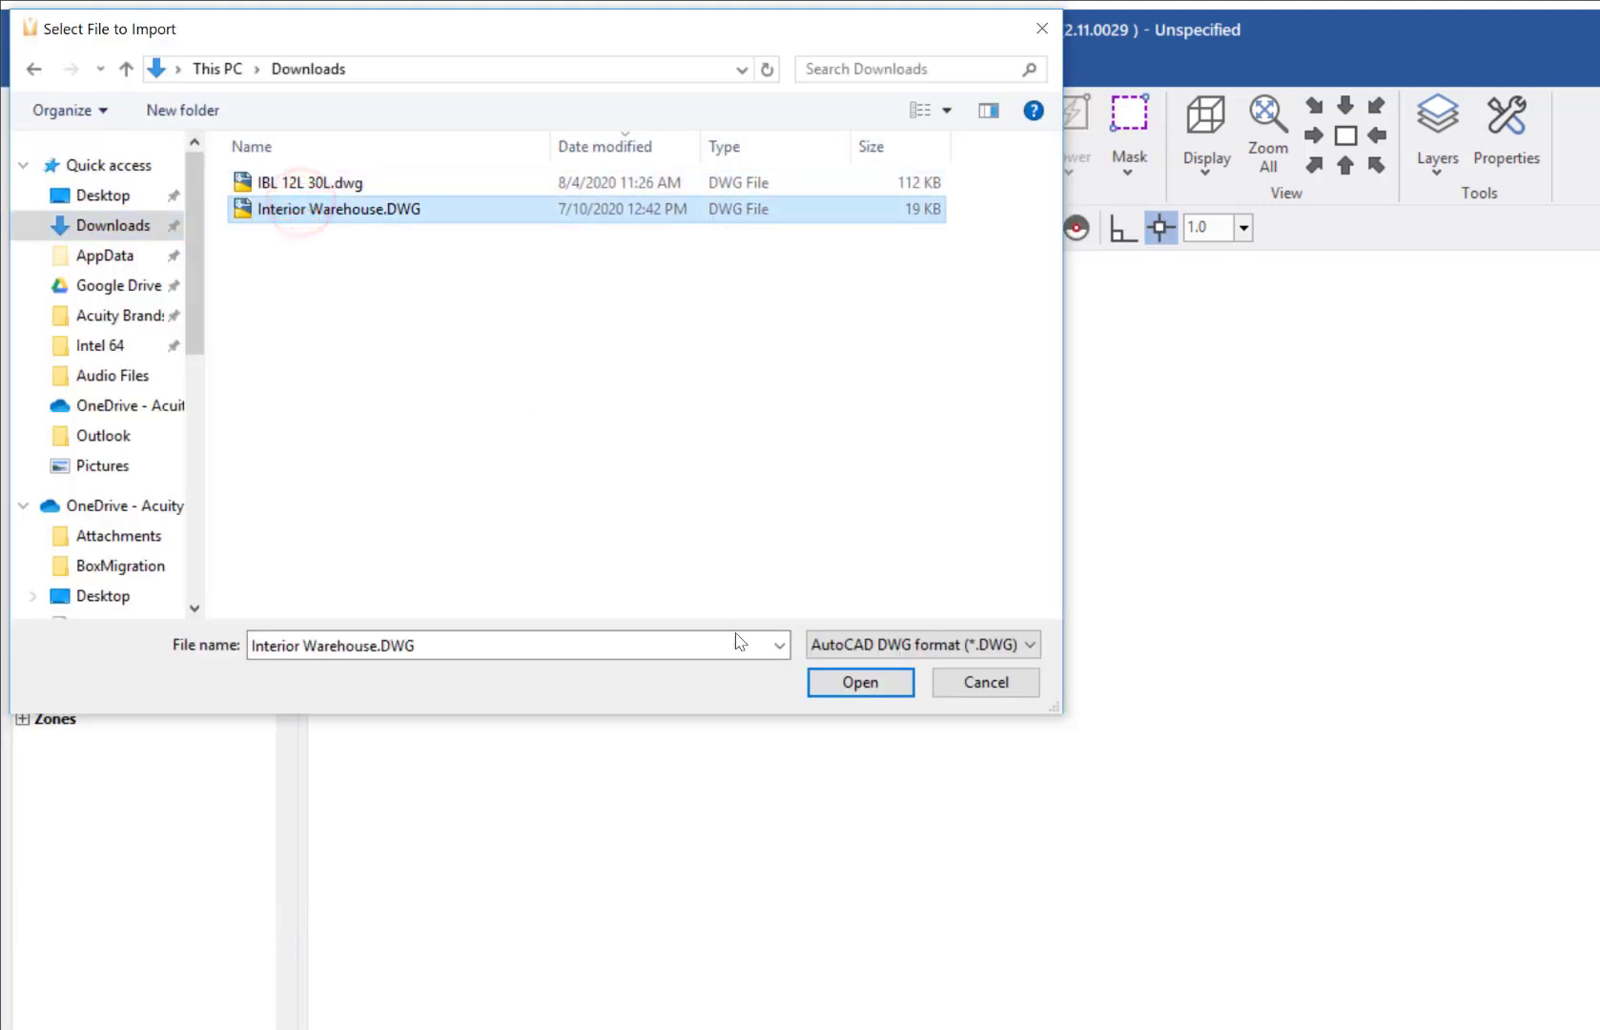
pyautogui.click(837, 683)
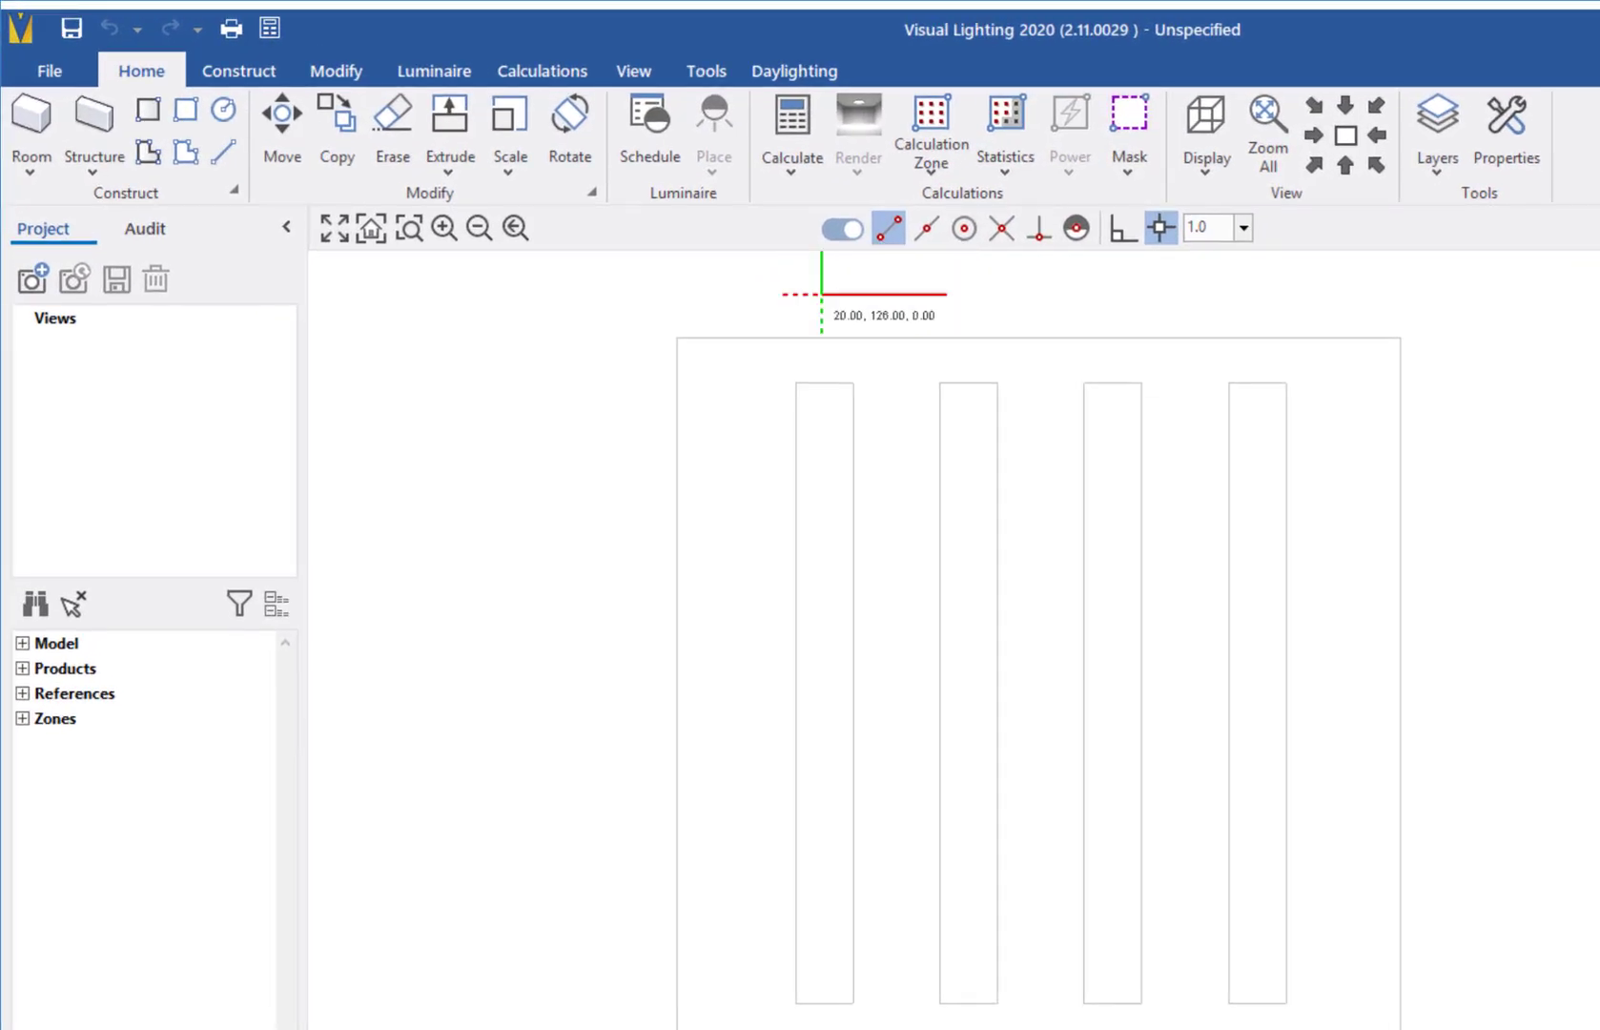
# - Set up a rectangular room with height 26 and ceiling/wall/floor reflectances 50, 30, 10
pyautogui.click(45, 116)
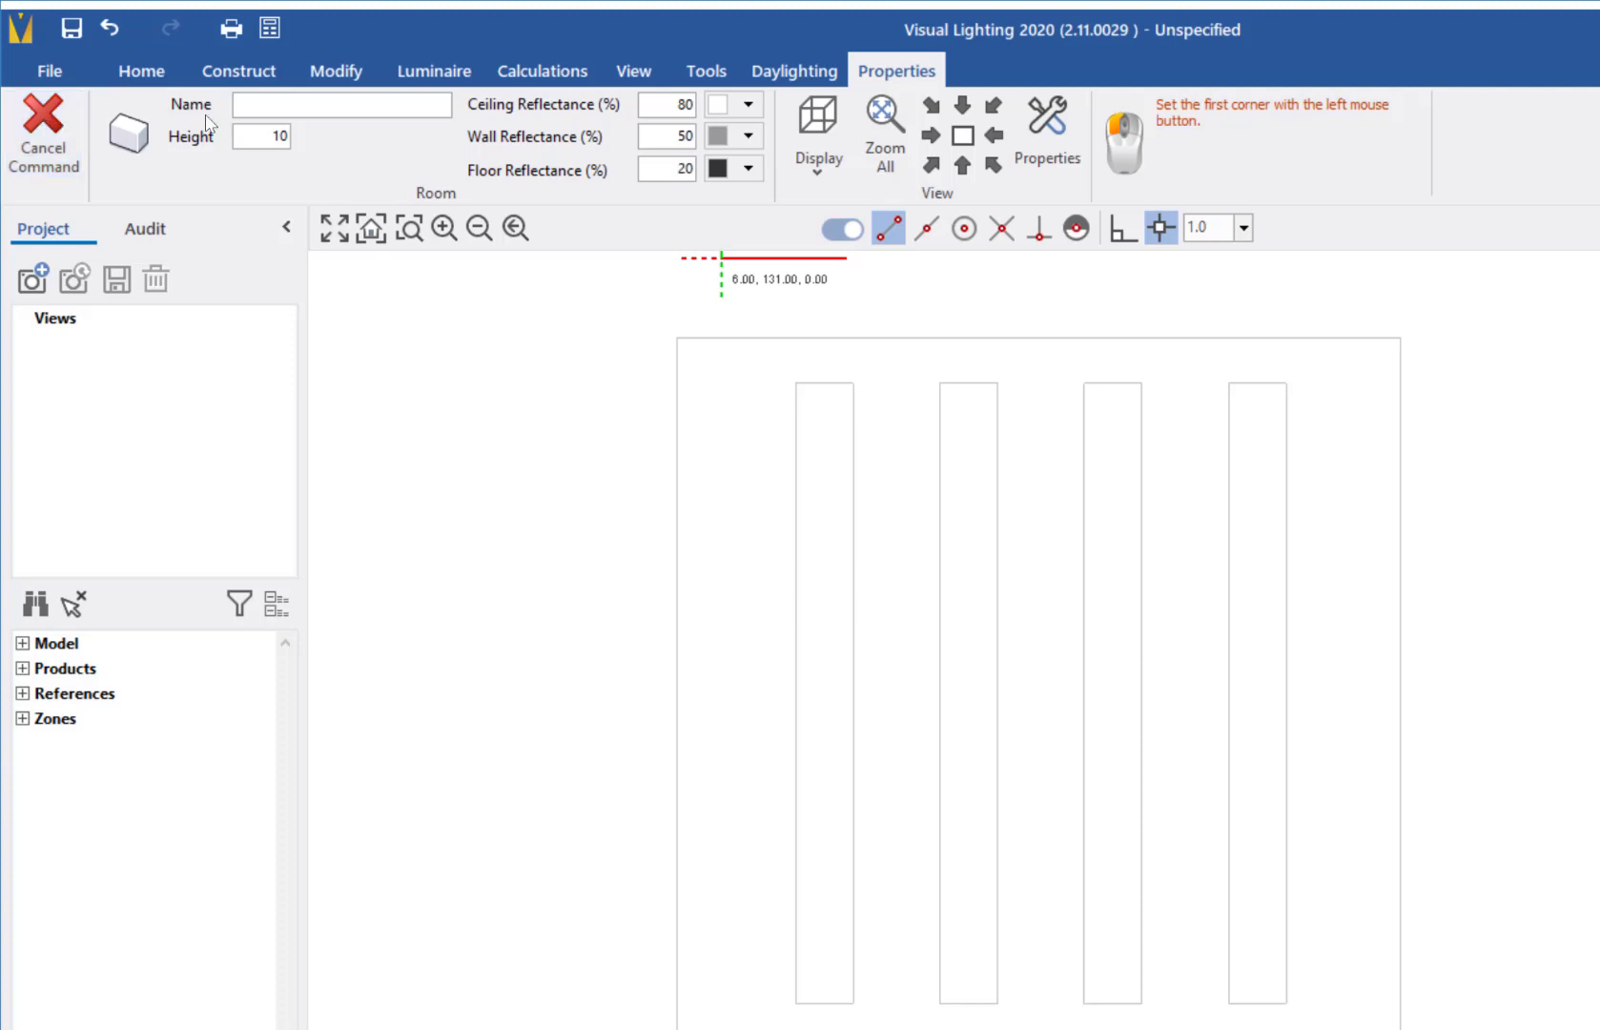
pyautogui.doubleClick(274, 139)
pyautogui.write('2.6')
pyautogui.doubleClick(680, 105)
pyautogui.write('50')
pyautogui.doubleClick(683, 134)
pyautogui.write('30')
pyautogui.doubleClick(683, 169)
pyautogui.write('10')
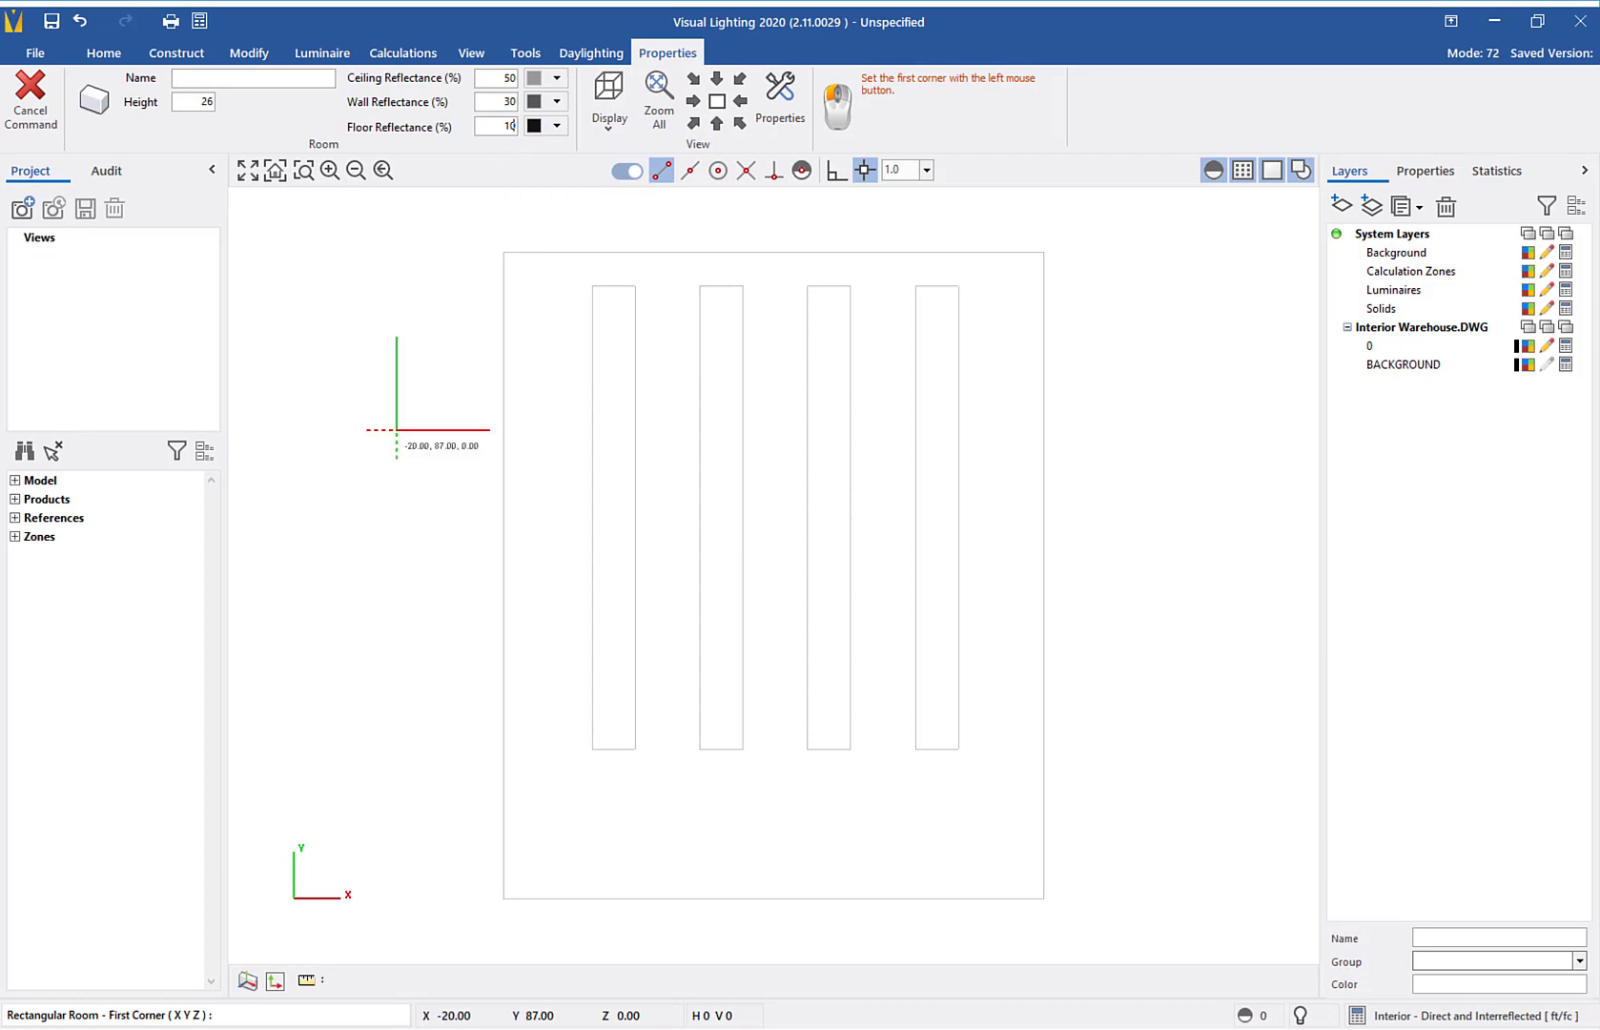
# - Draw the room from the outline's lower-left to top-right corner and view it in 3D
pyautogui.click(504, 896)
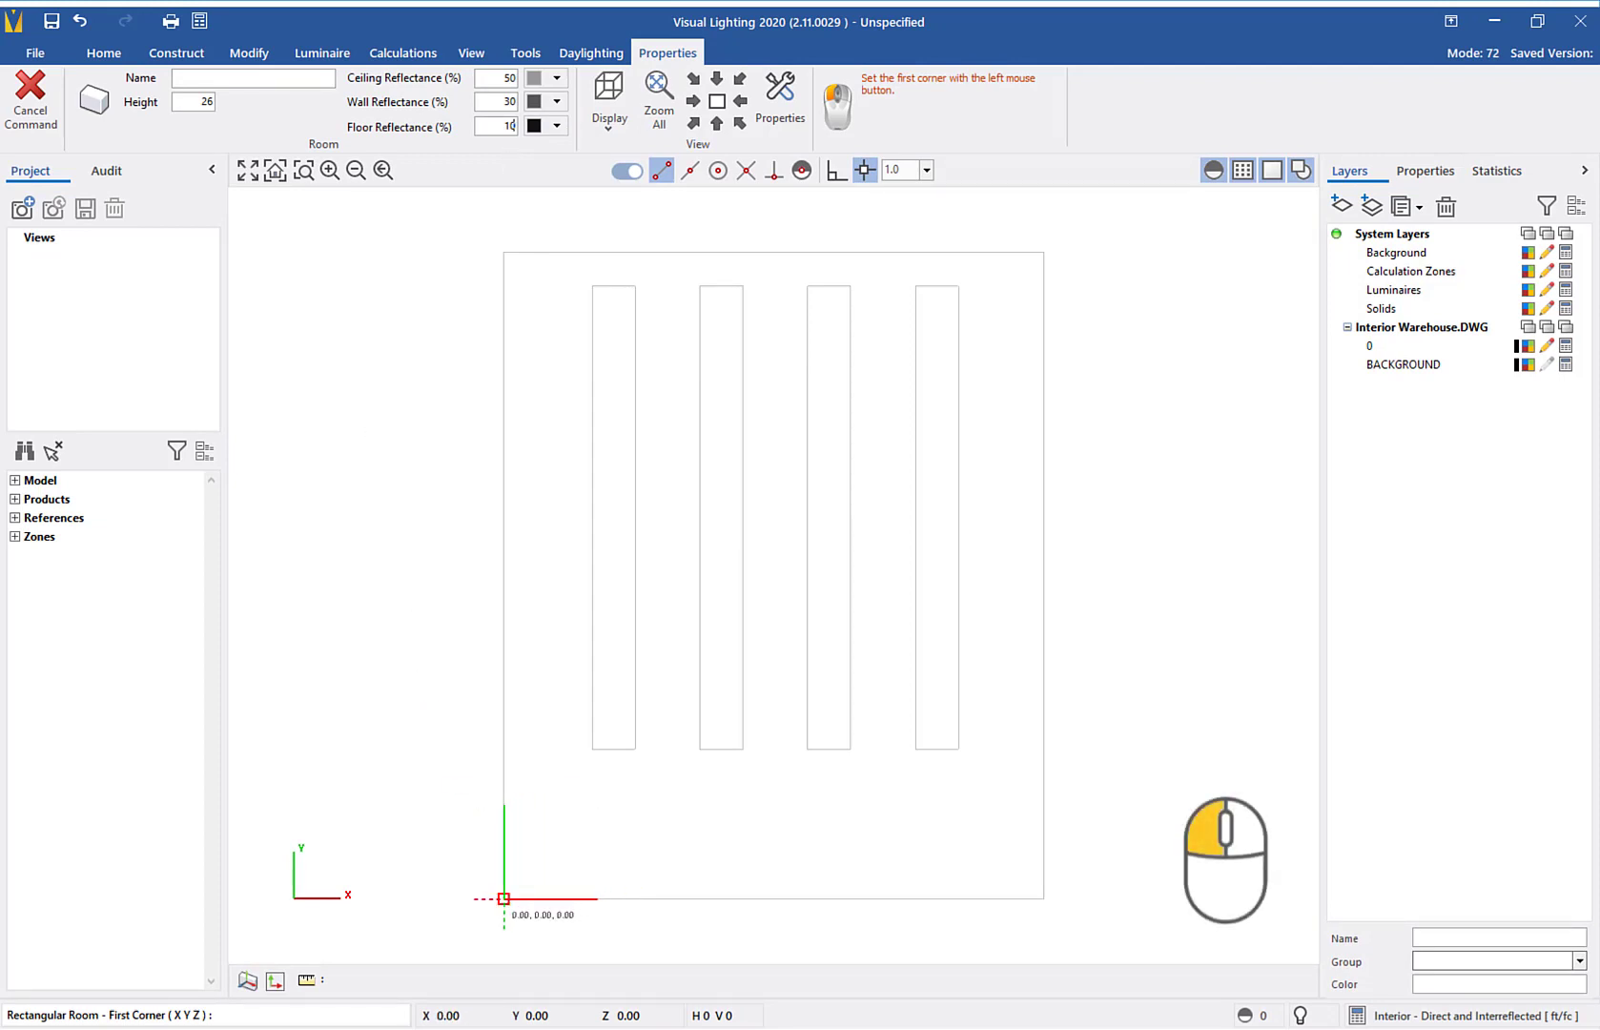
pyautogui.click(503, 898)
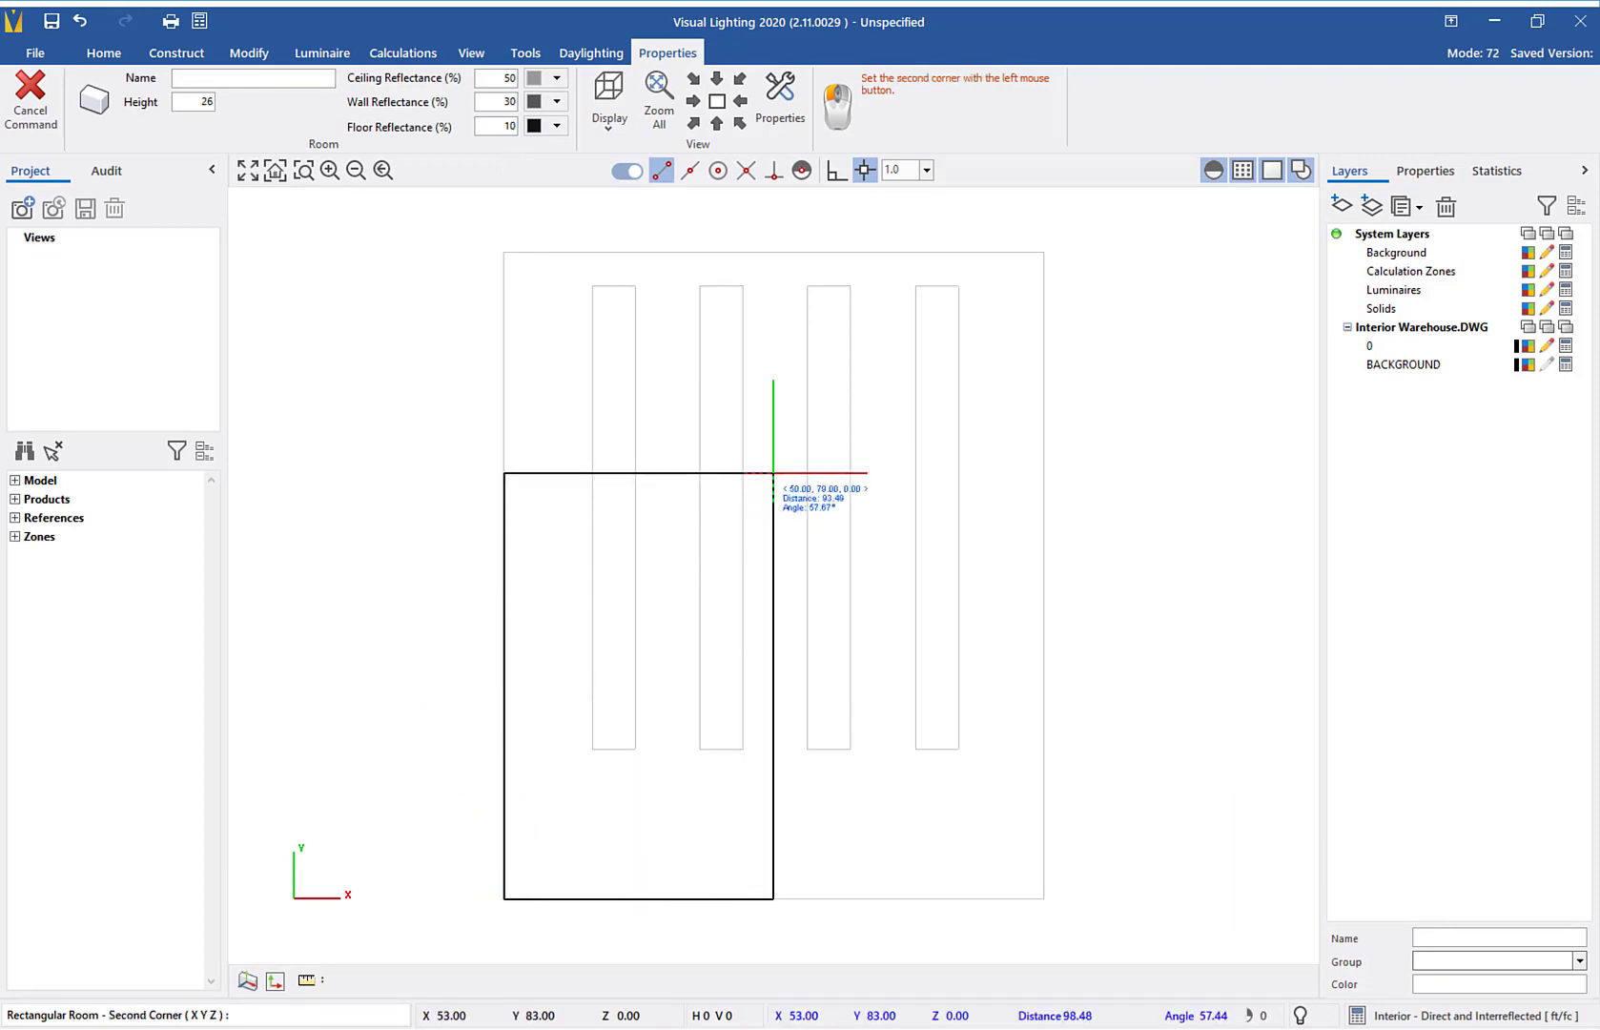
pyautogui.click(1049, 257)
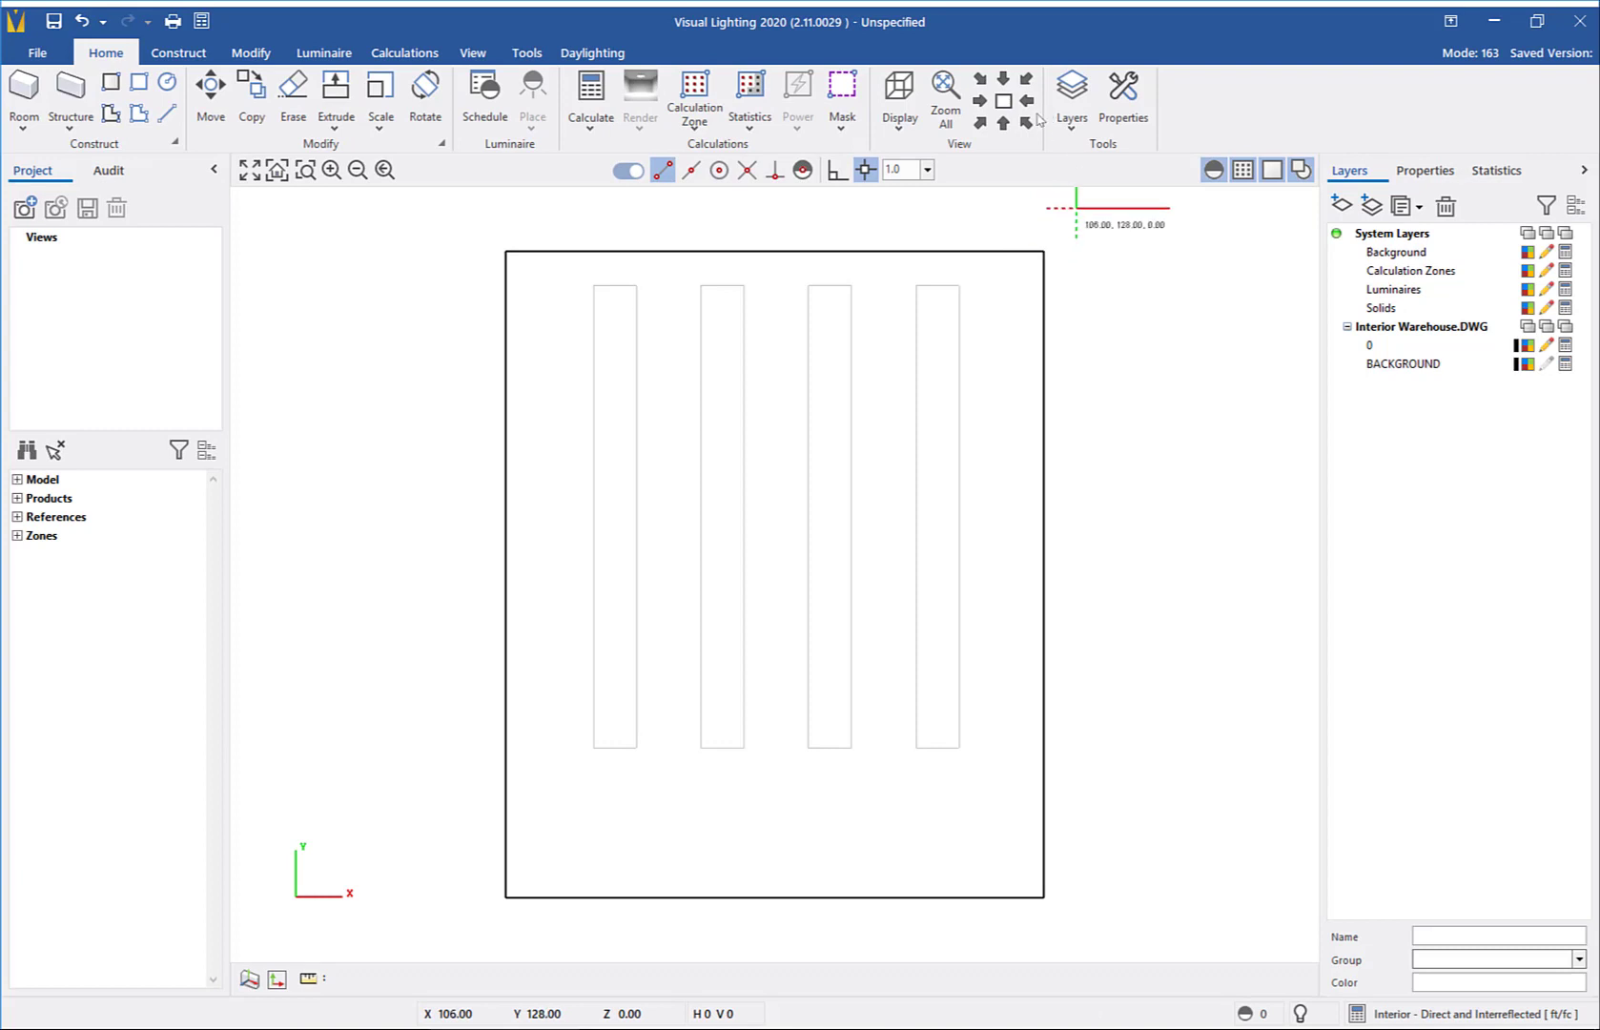
pyautogui.click(1025, 122)
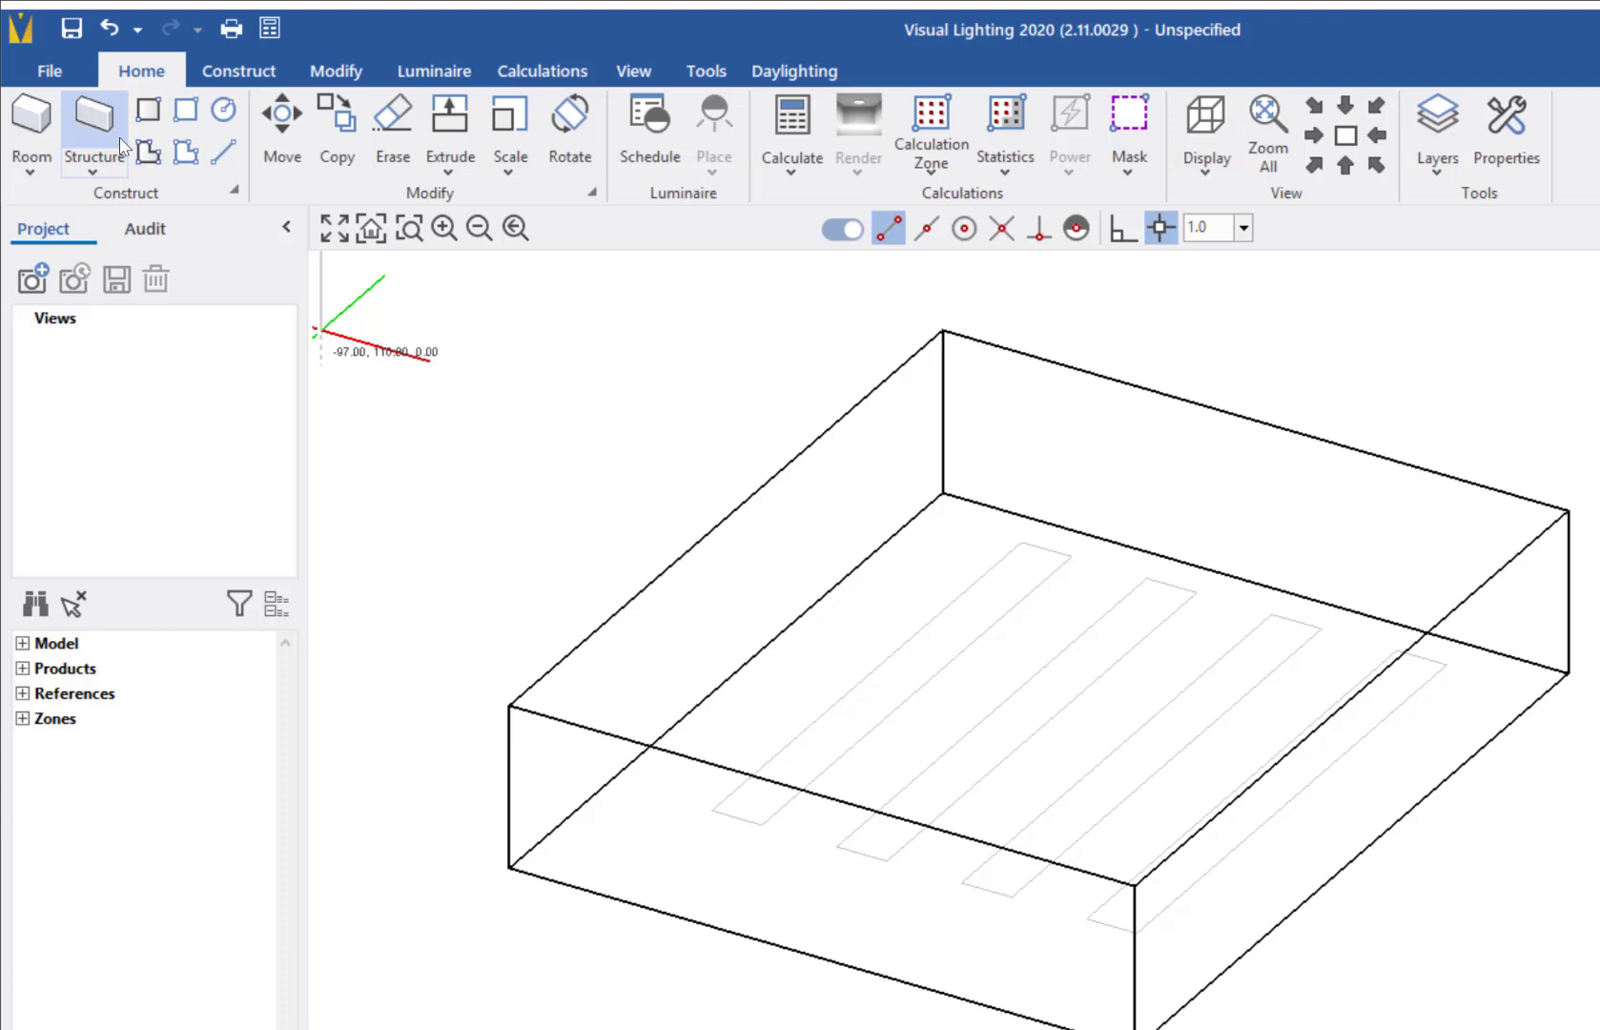
# - Set up a solid structure block with height 24 and 10 reflectance on top, sides and bottom
pyautogui.click(122, 146)
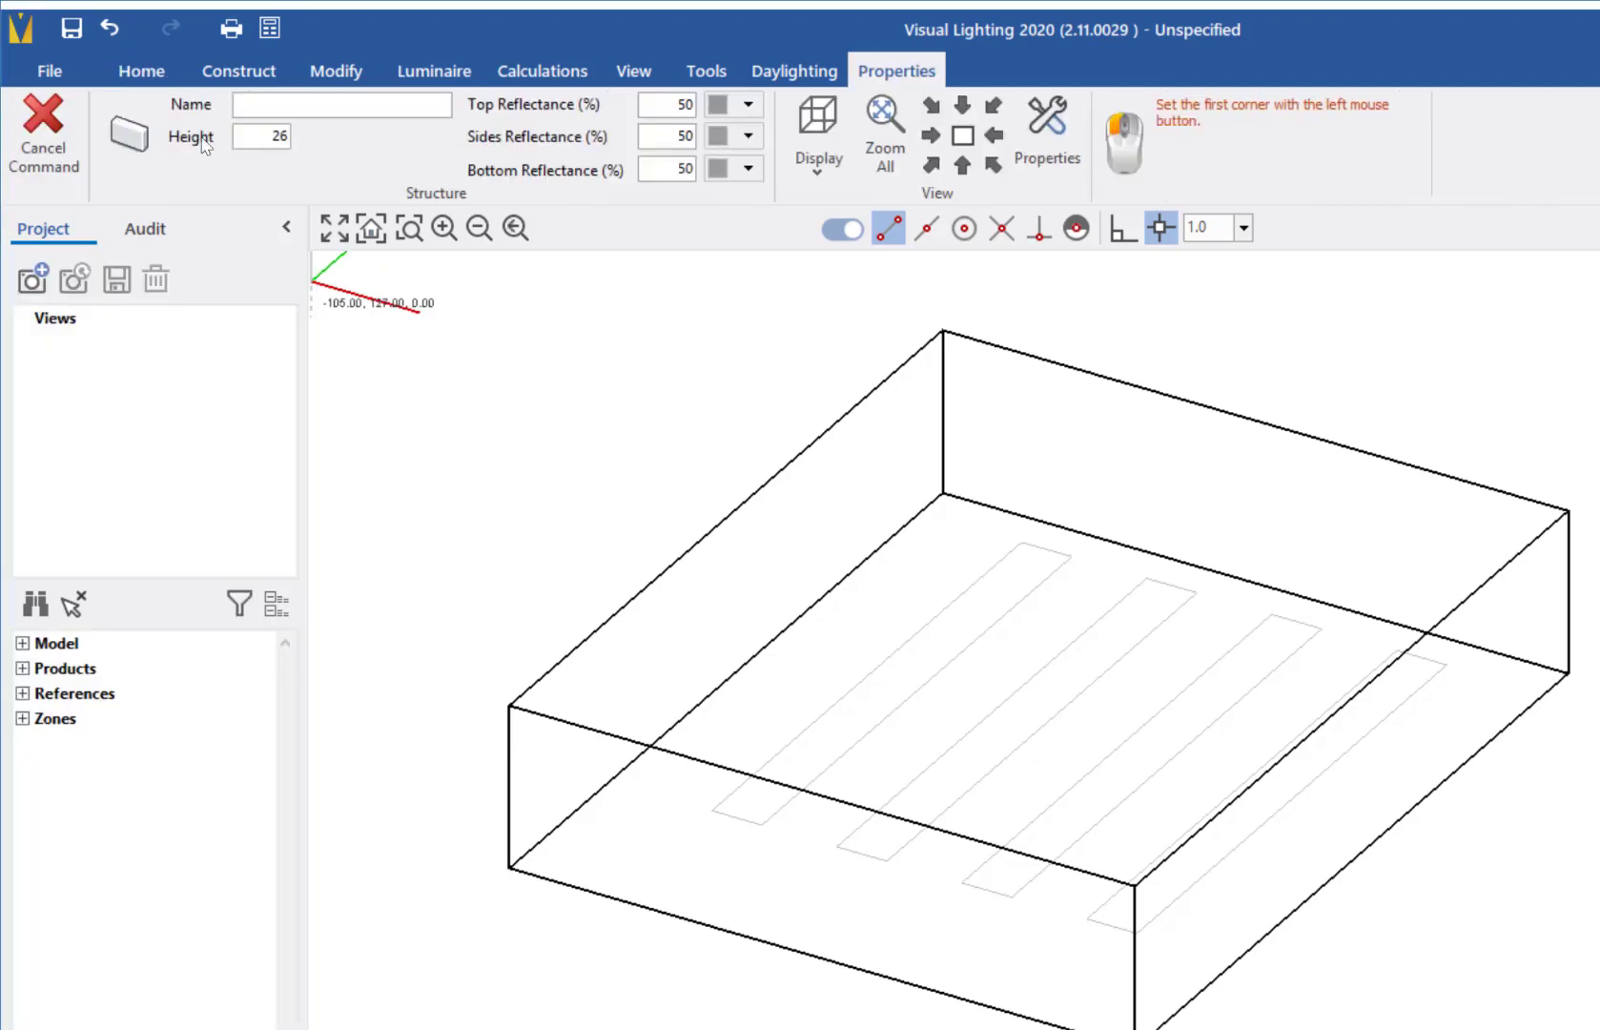
pyautogui.doubleClick(250, 142)
pyautogui.write('24')
pyautogui.doubleClick(656, 100)
pyautogui.write('10')
pyautogui.doubleClick(671, 136)
pyautogui.write('10')
pyautogui.doubleClick(683, 167)
pyautogui.write('10')
pyautogui.doubleClick(683, 168)
pyautogui.write('10')
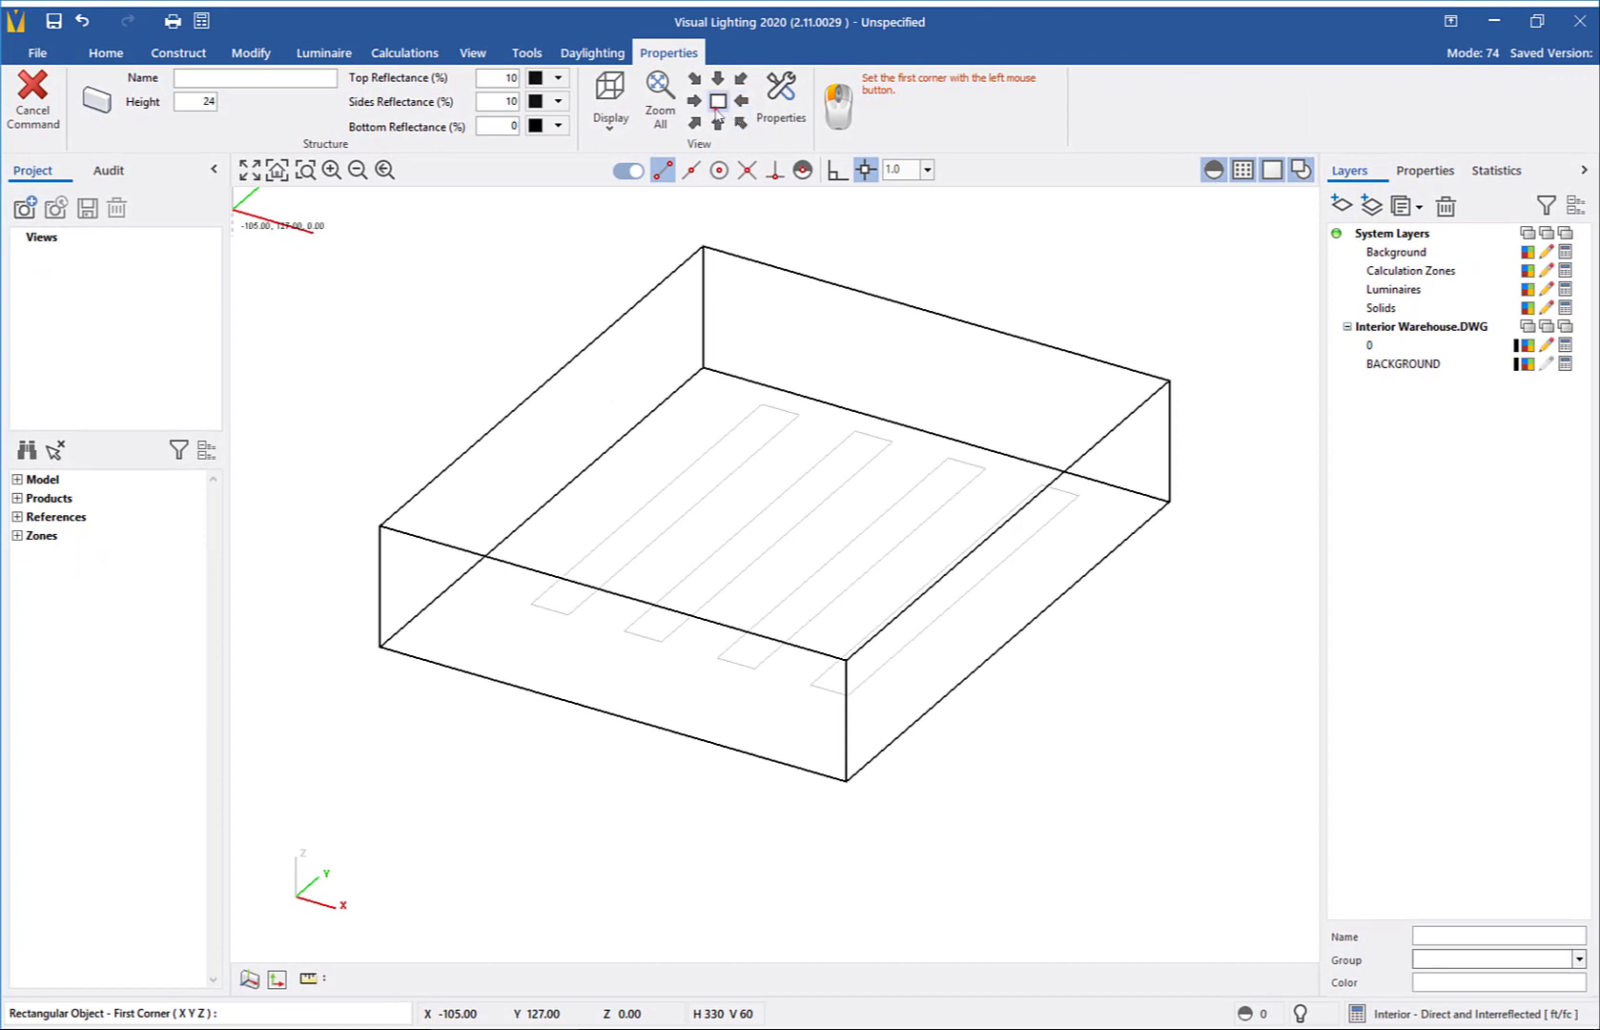
# - In plan view, draw the block over the leftmost rack outline, then check it in 3D
pyautogui.click(717, 101)
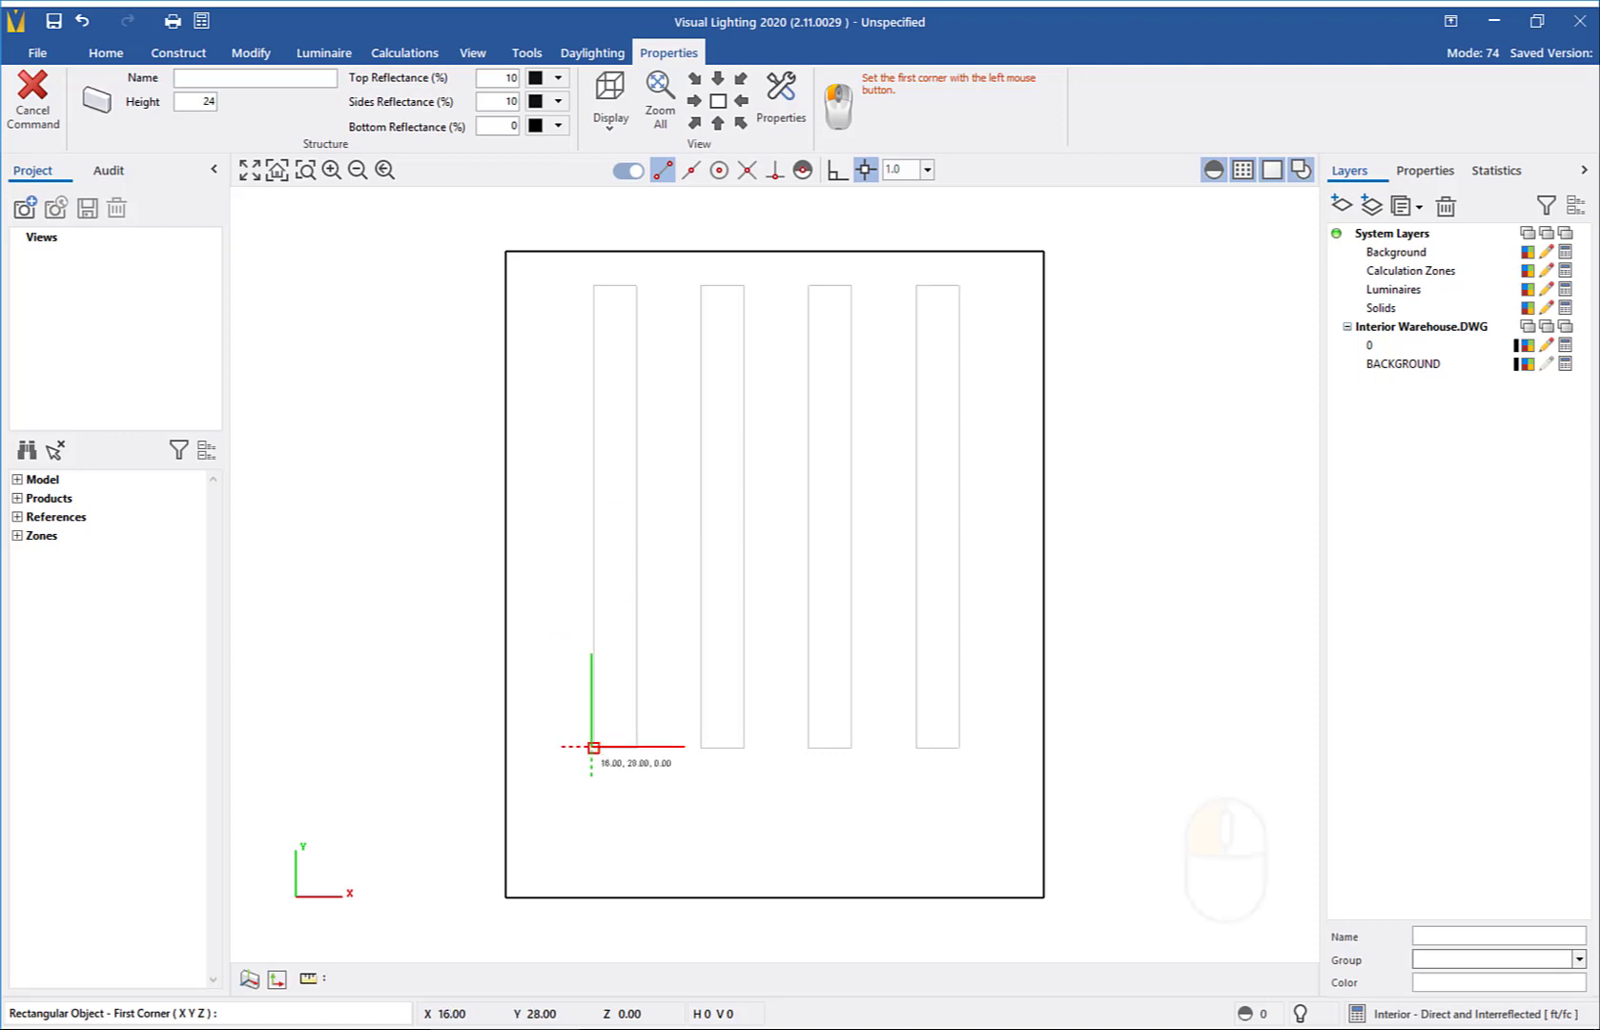
pyautogui.click(593, 747)
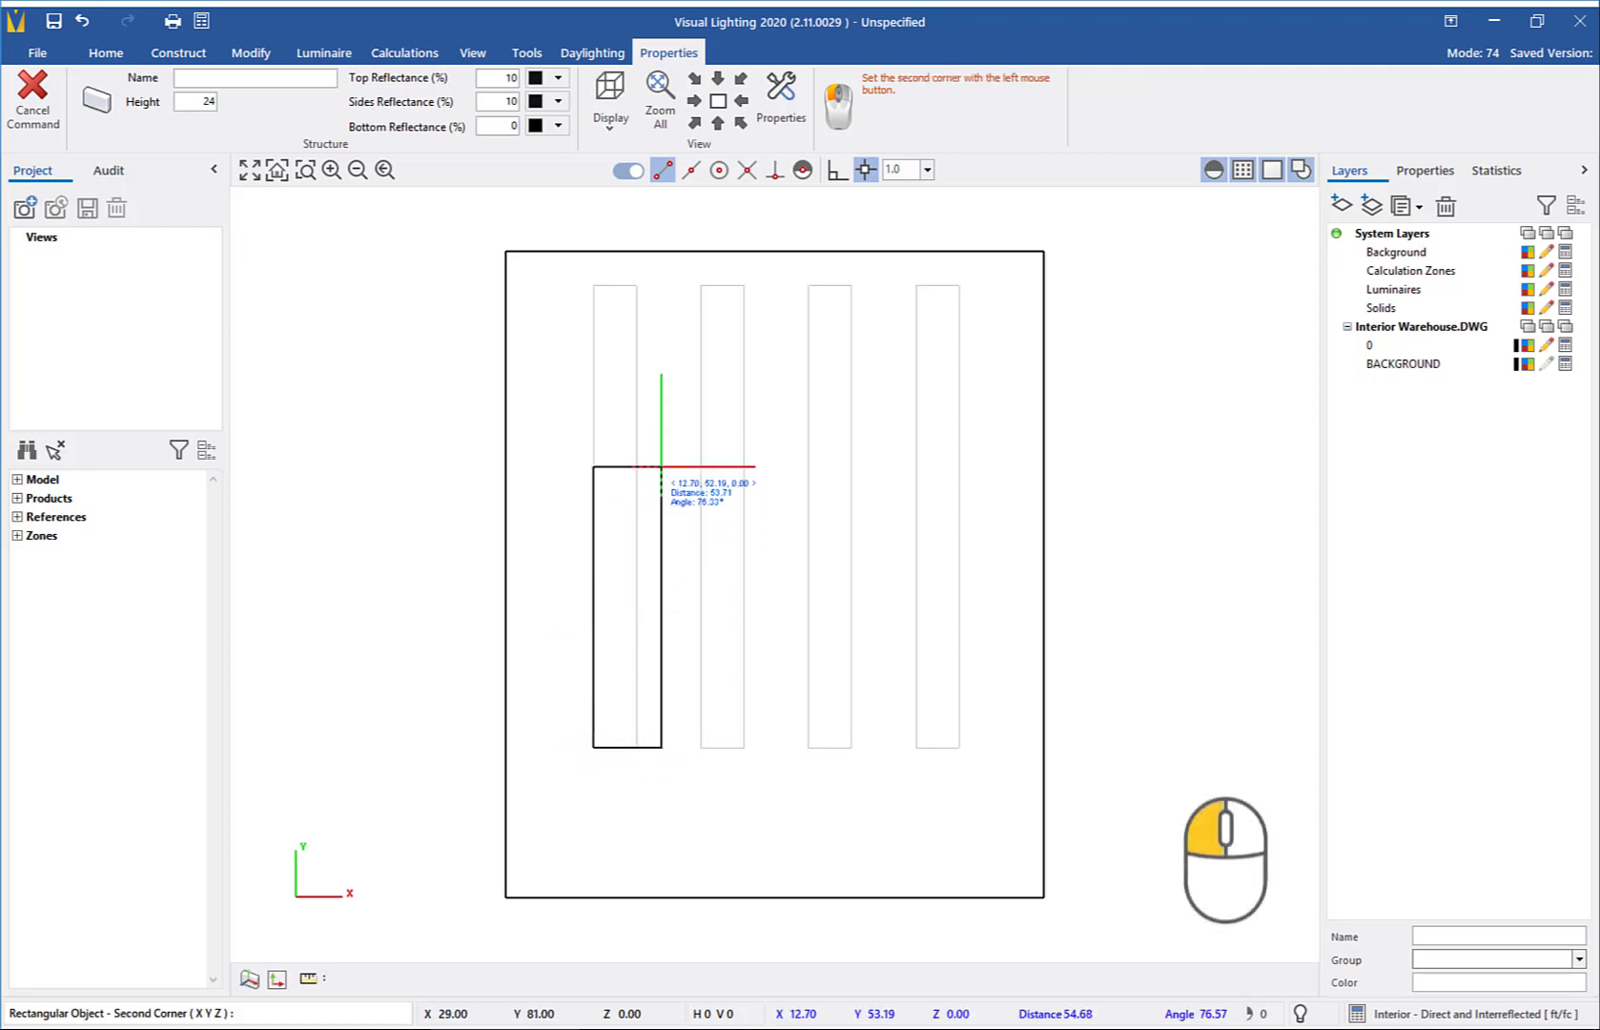
pyautogui.click(636, 285)
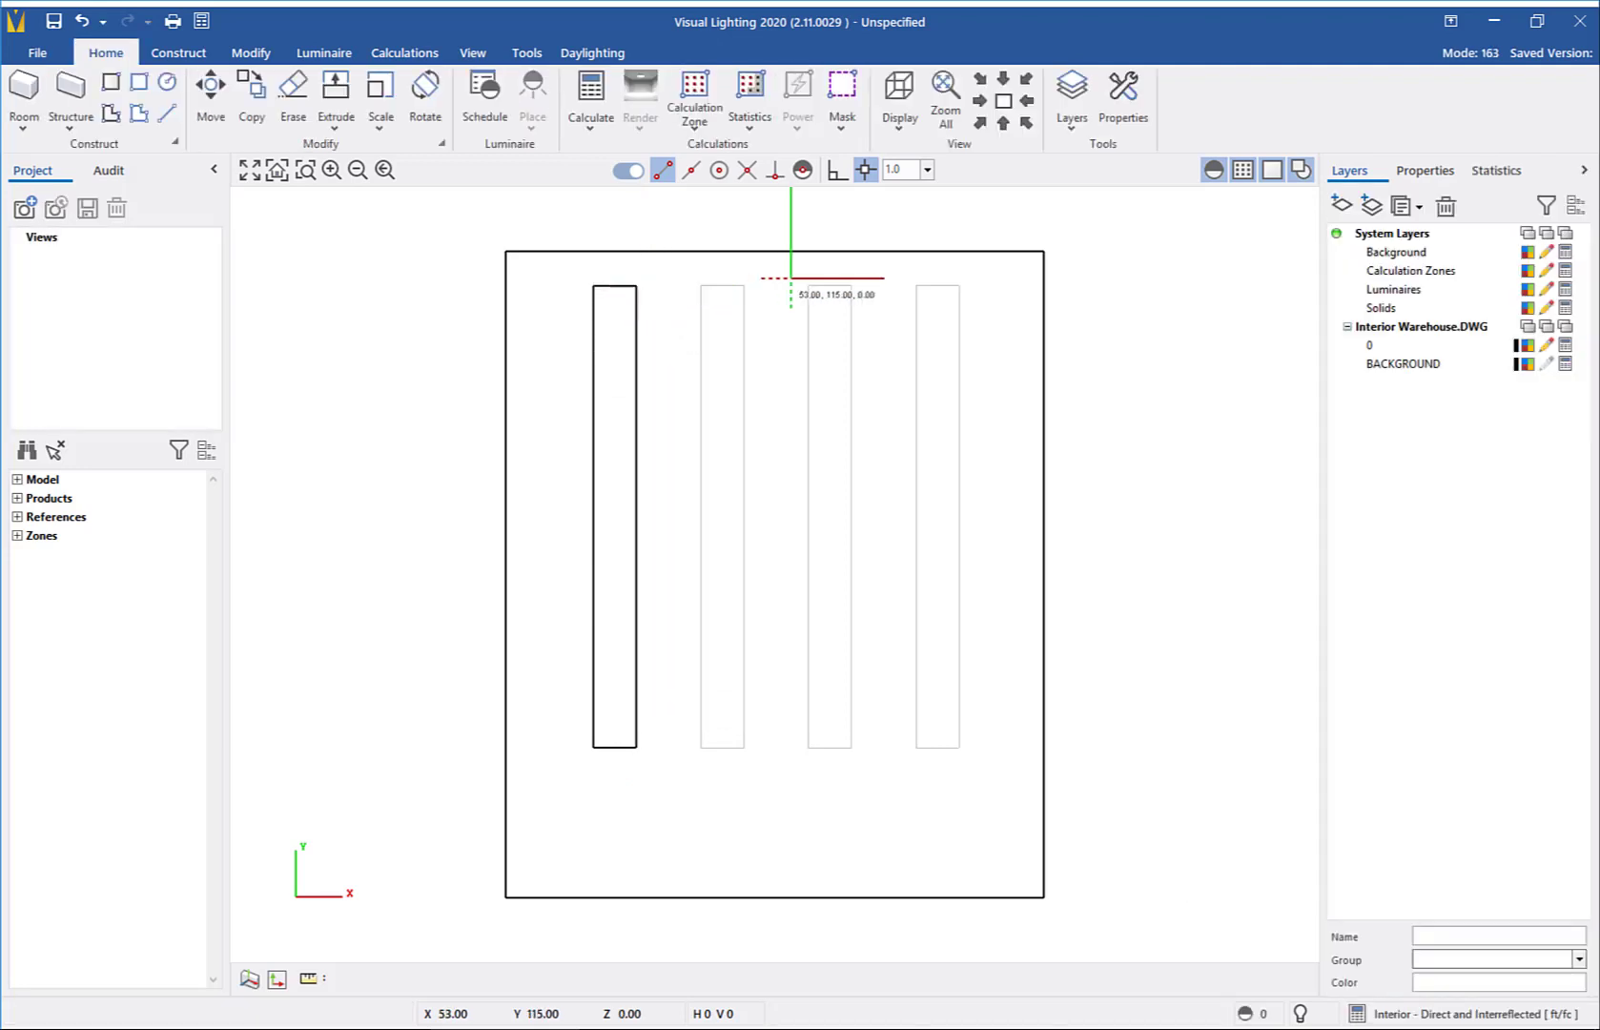
pyautogui.click(1026, 125)
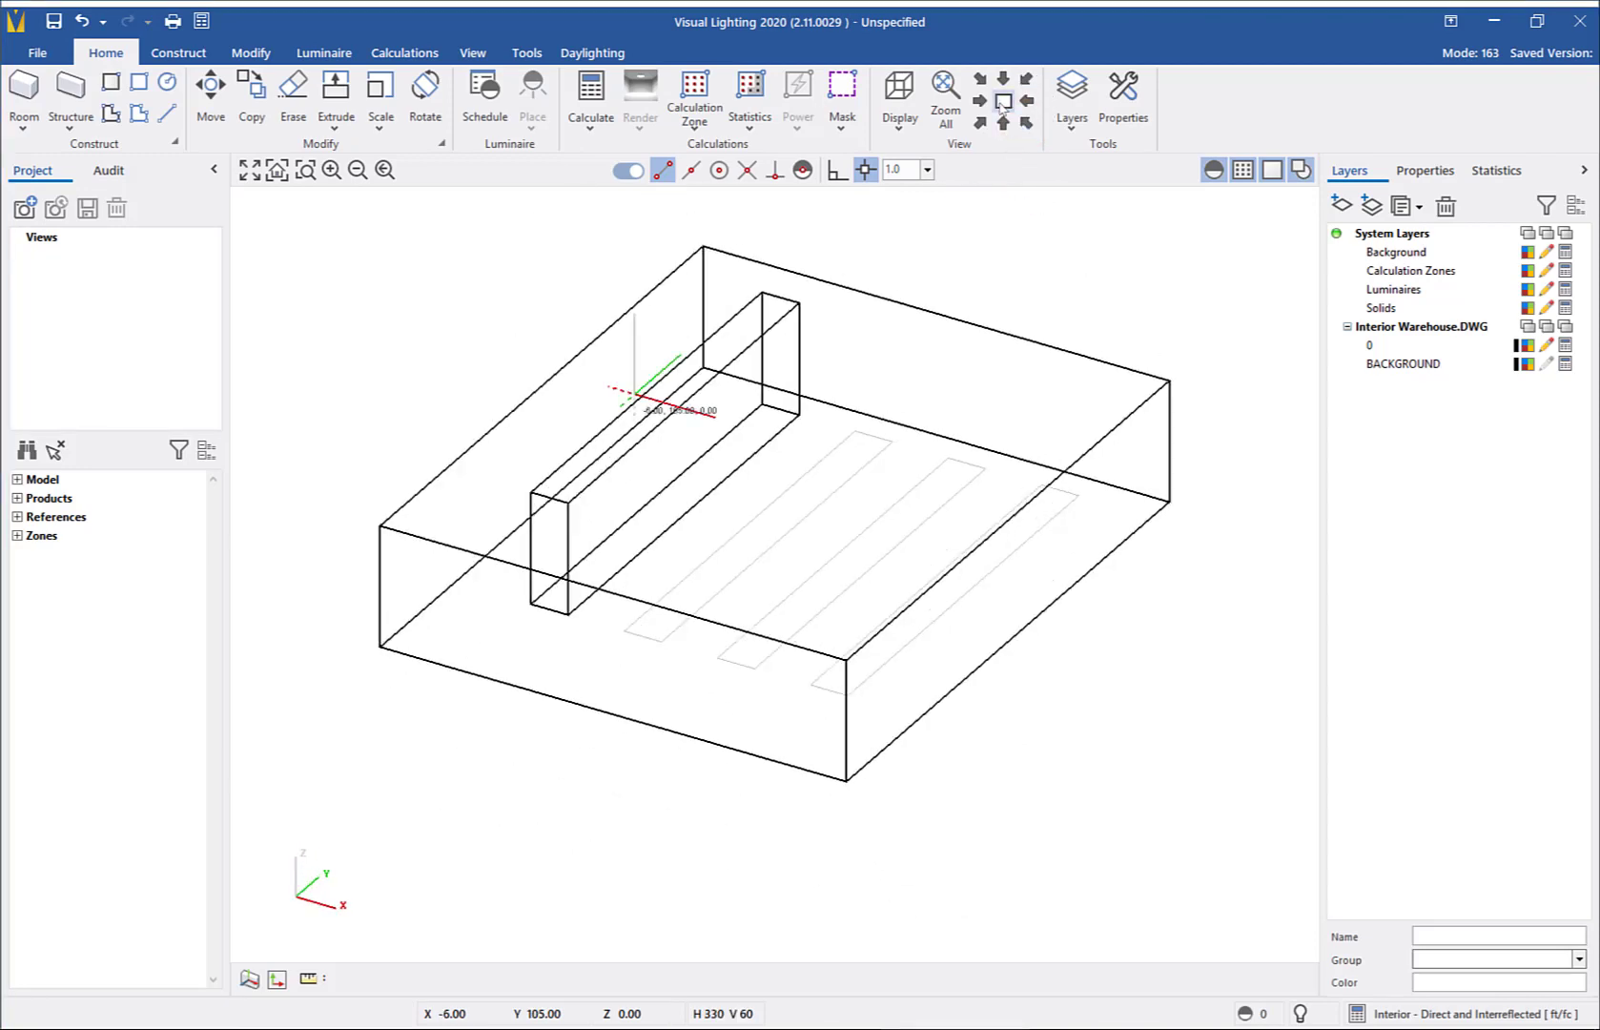
pyautogui.click(1002, 102)
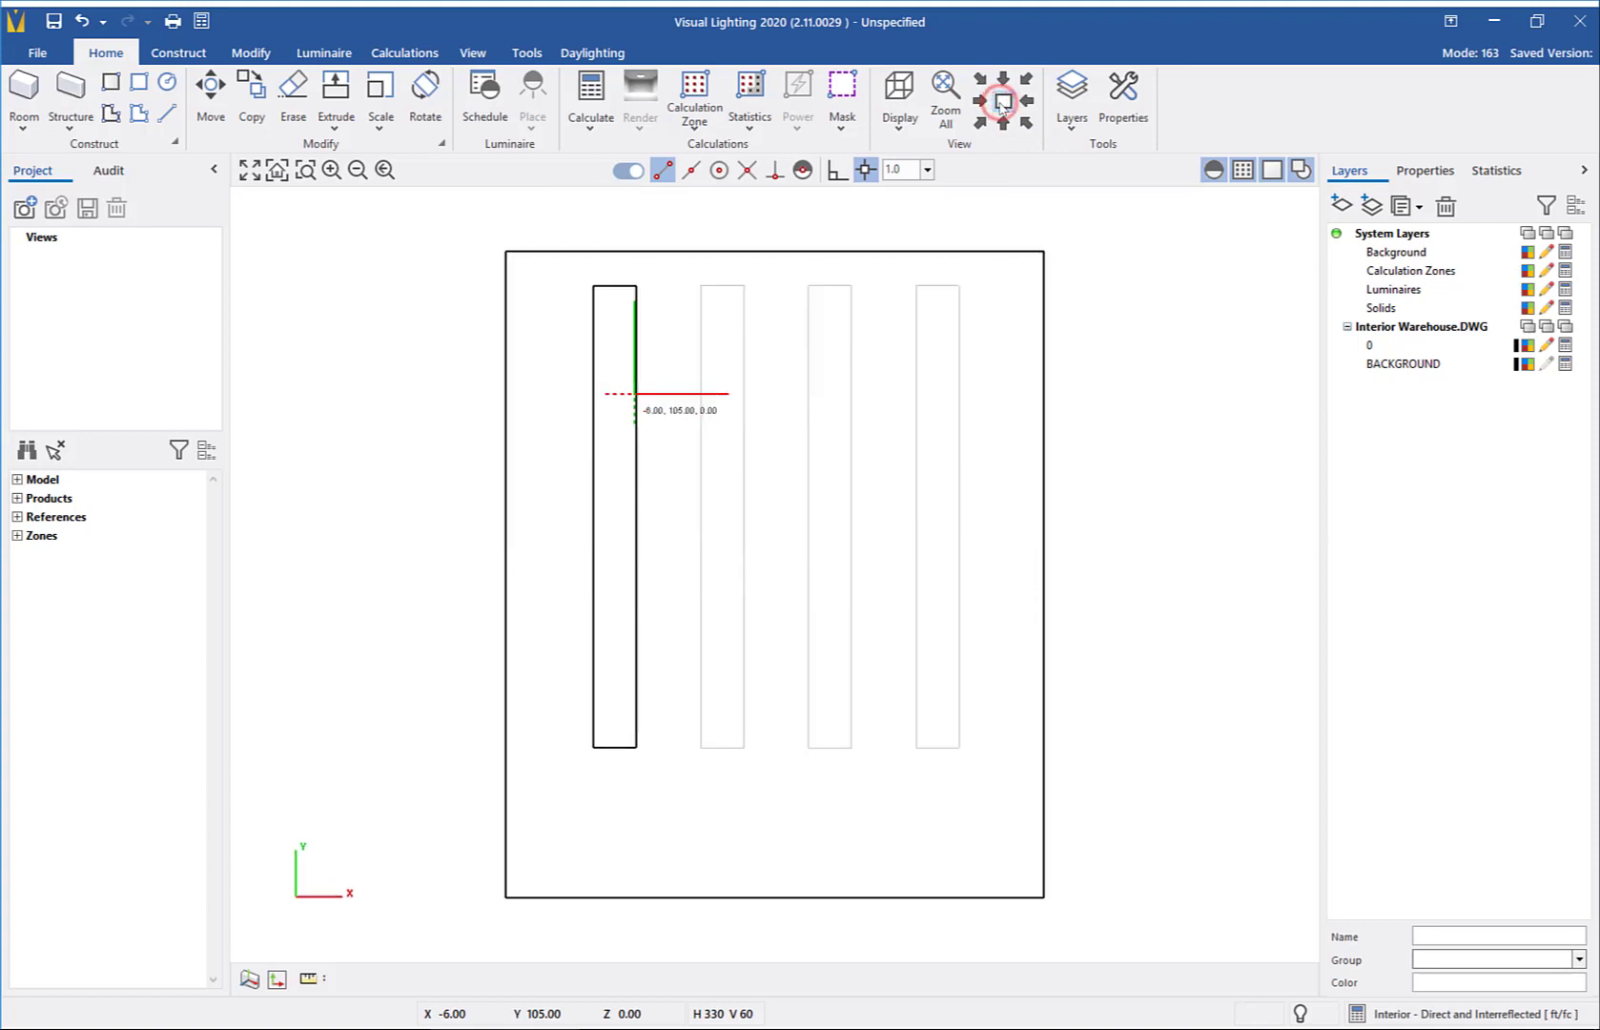
# - Copy the rack block from its lower-left corner onto the second, third and fourth rack outlines
pyautogui.click(248, 100)
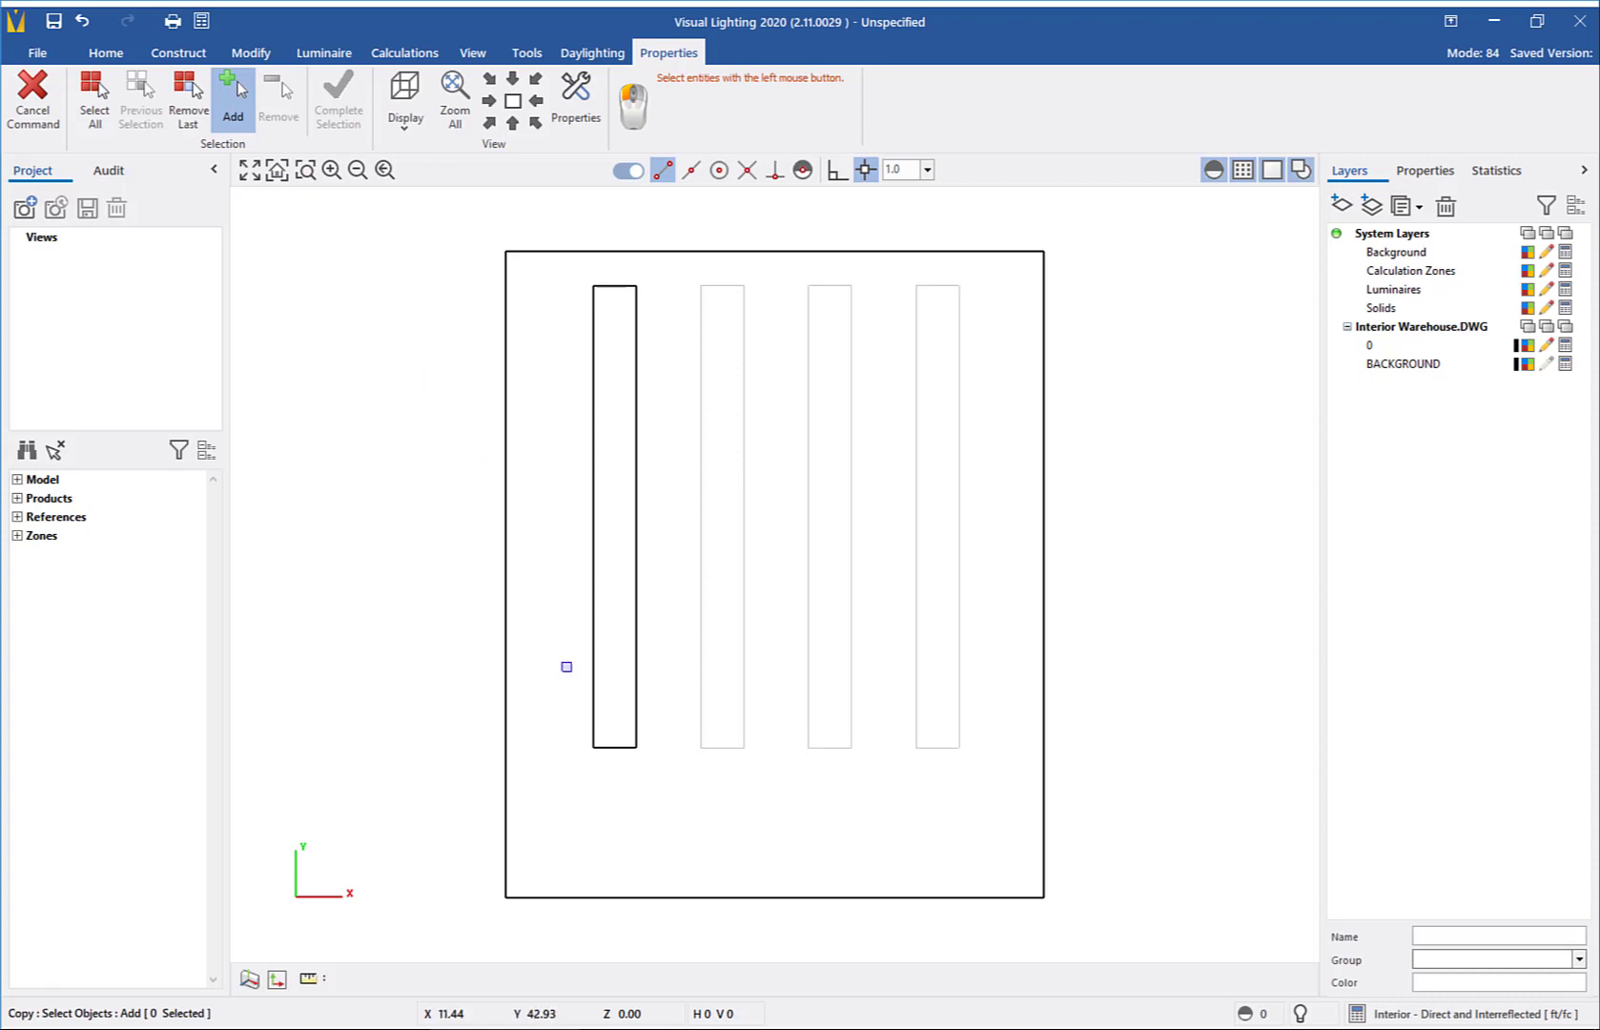
pyautogui.click(596, 745)
pyautogui.rightClick(596, 744)
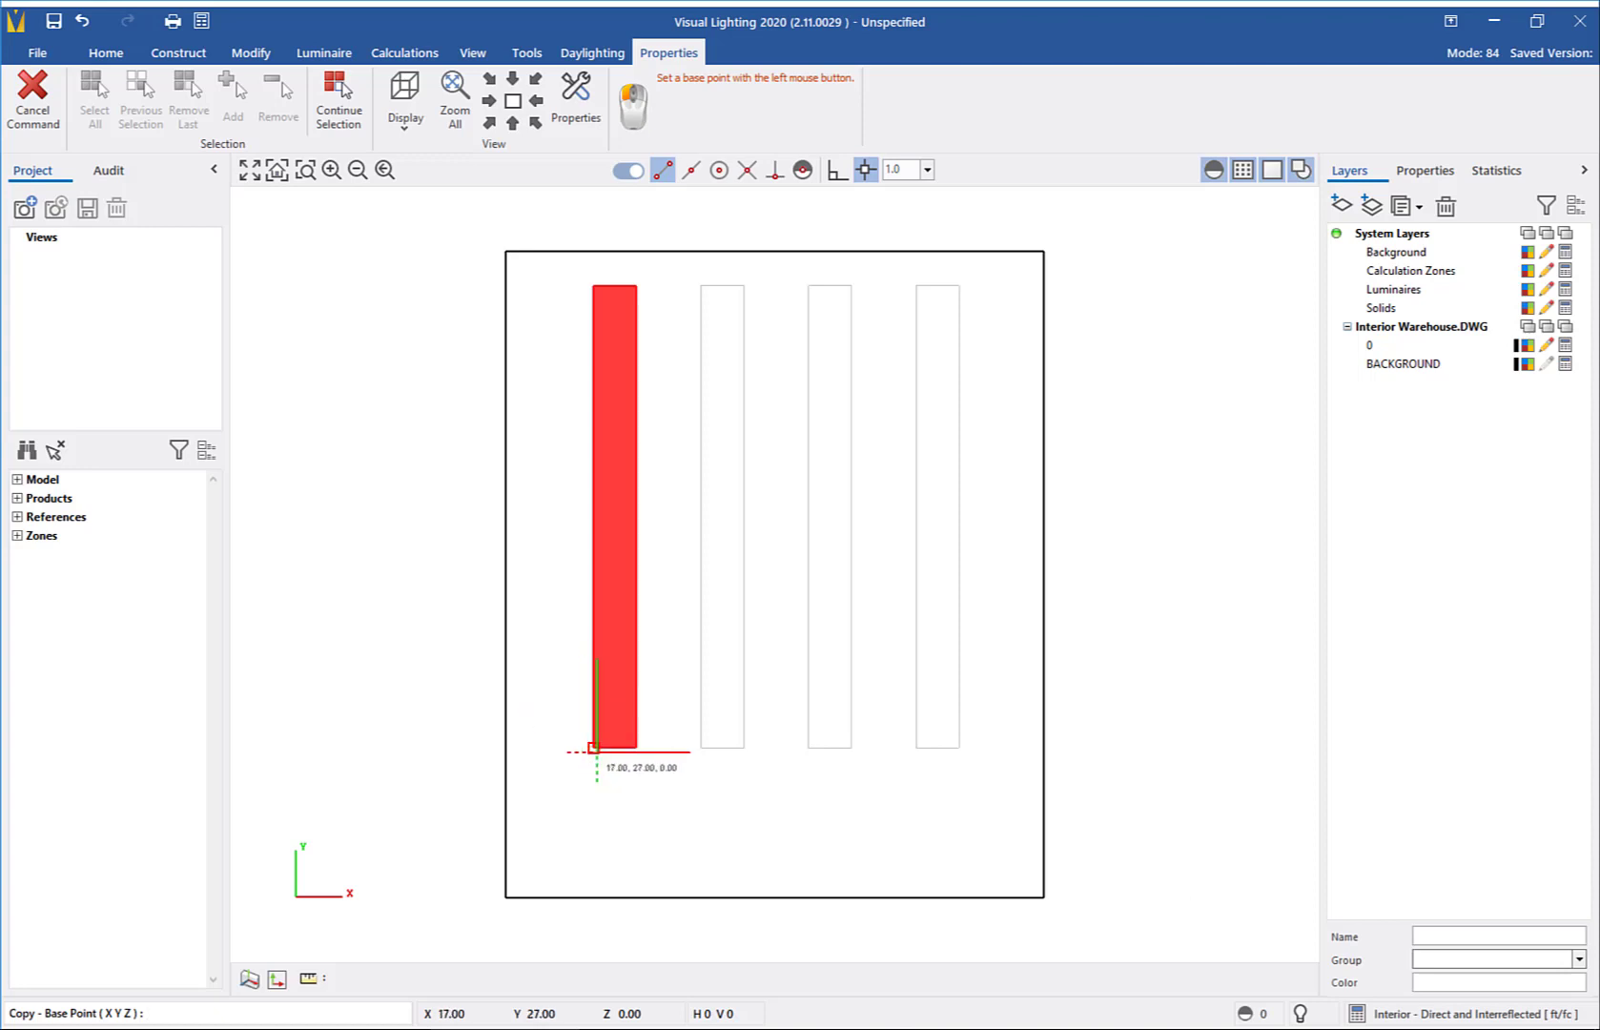
pyautogui.click(594, 747)
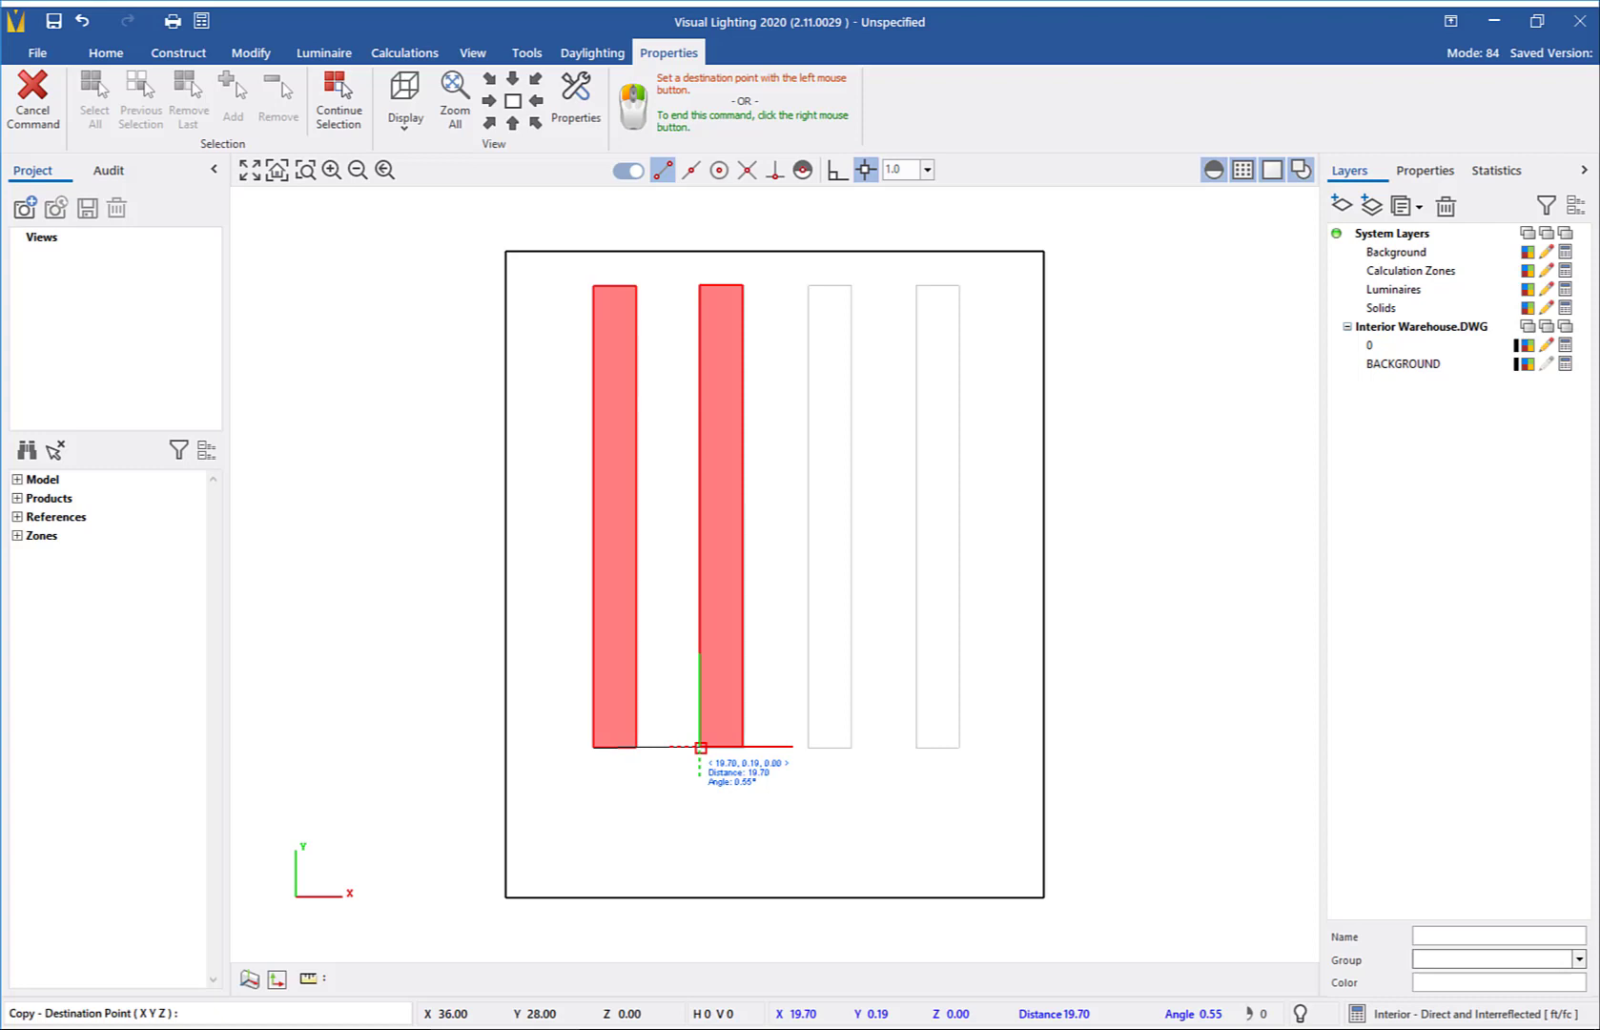
pyautogui.click(701, 747)
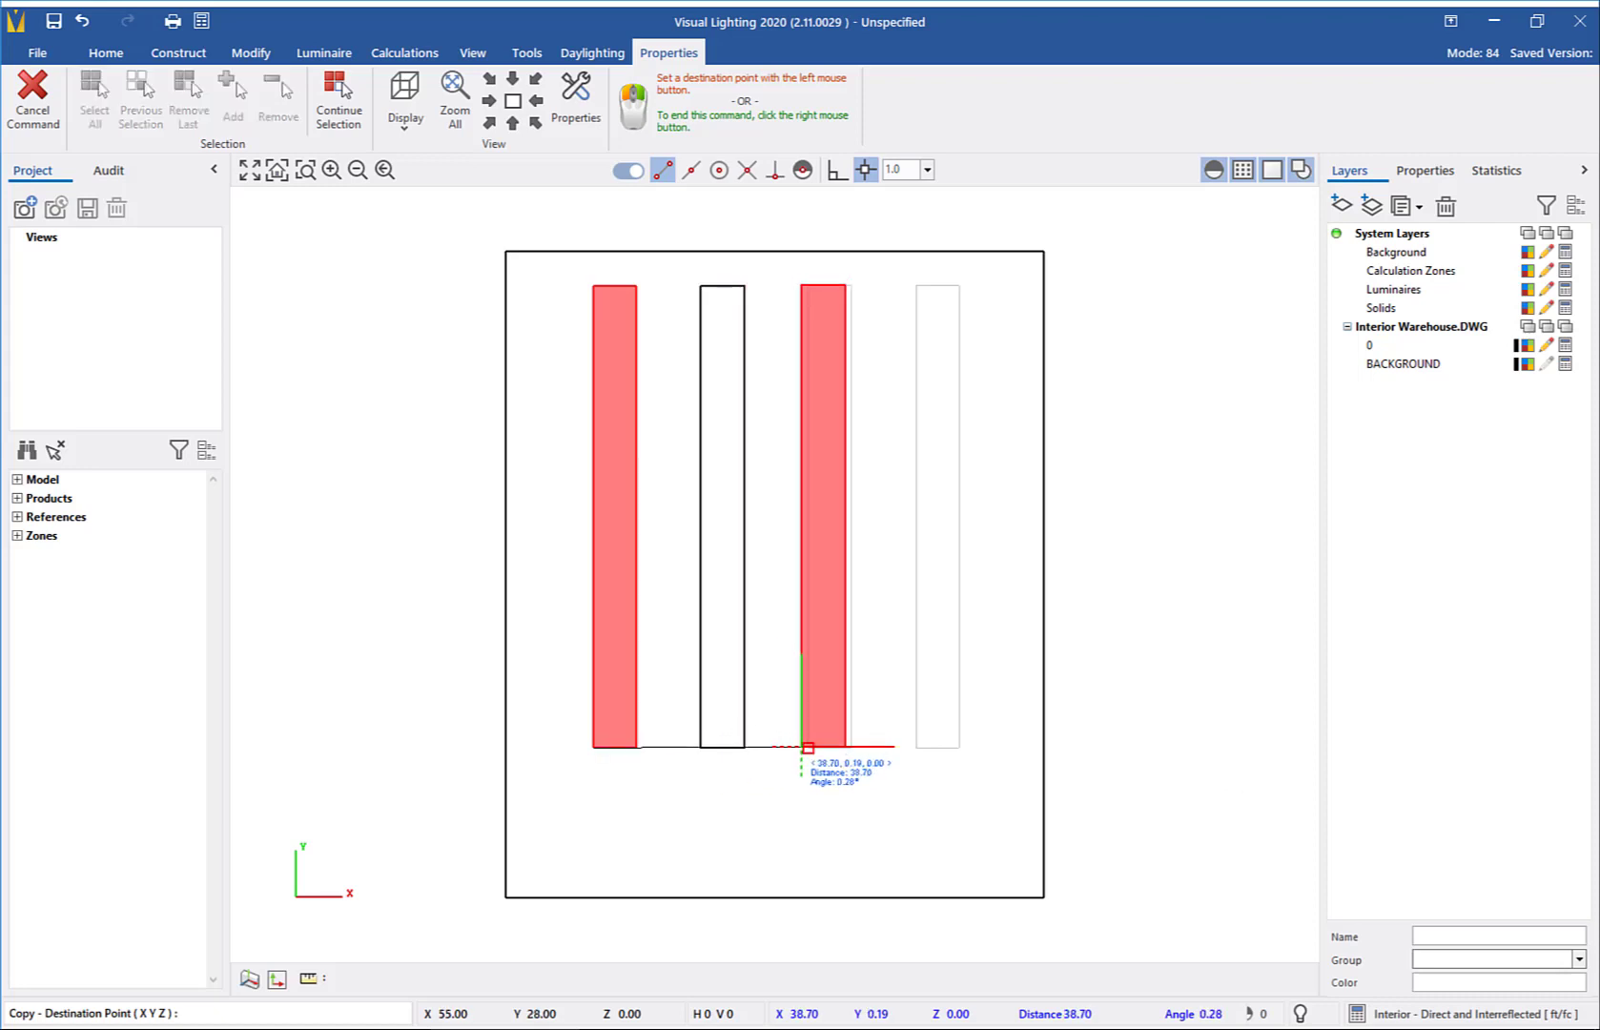
pyautogui.click(807, 747)
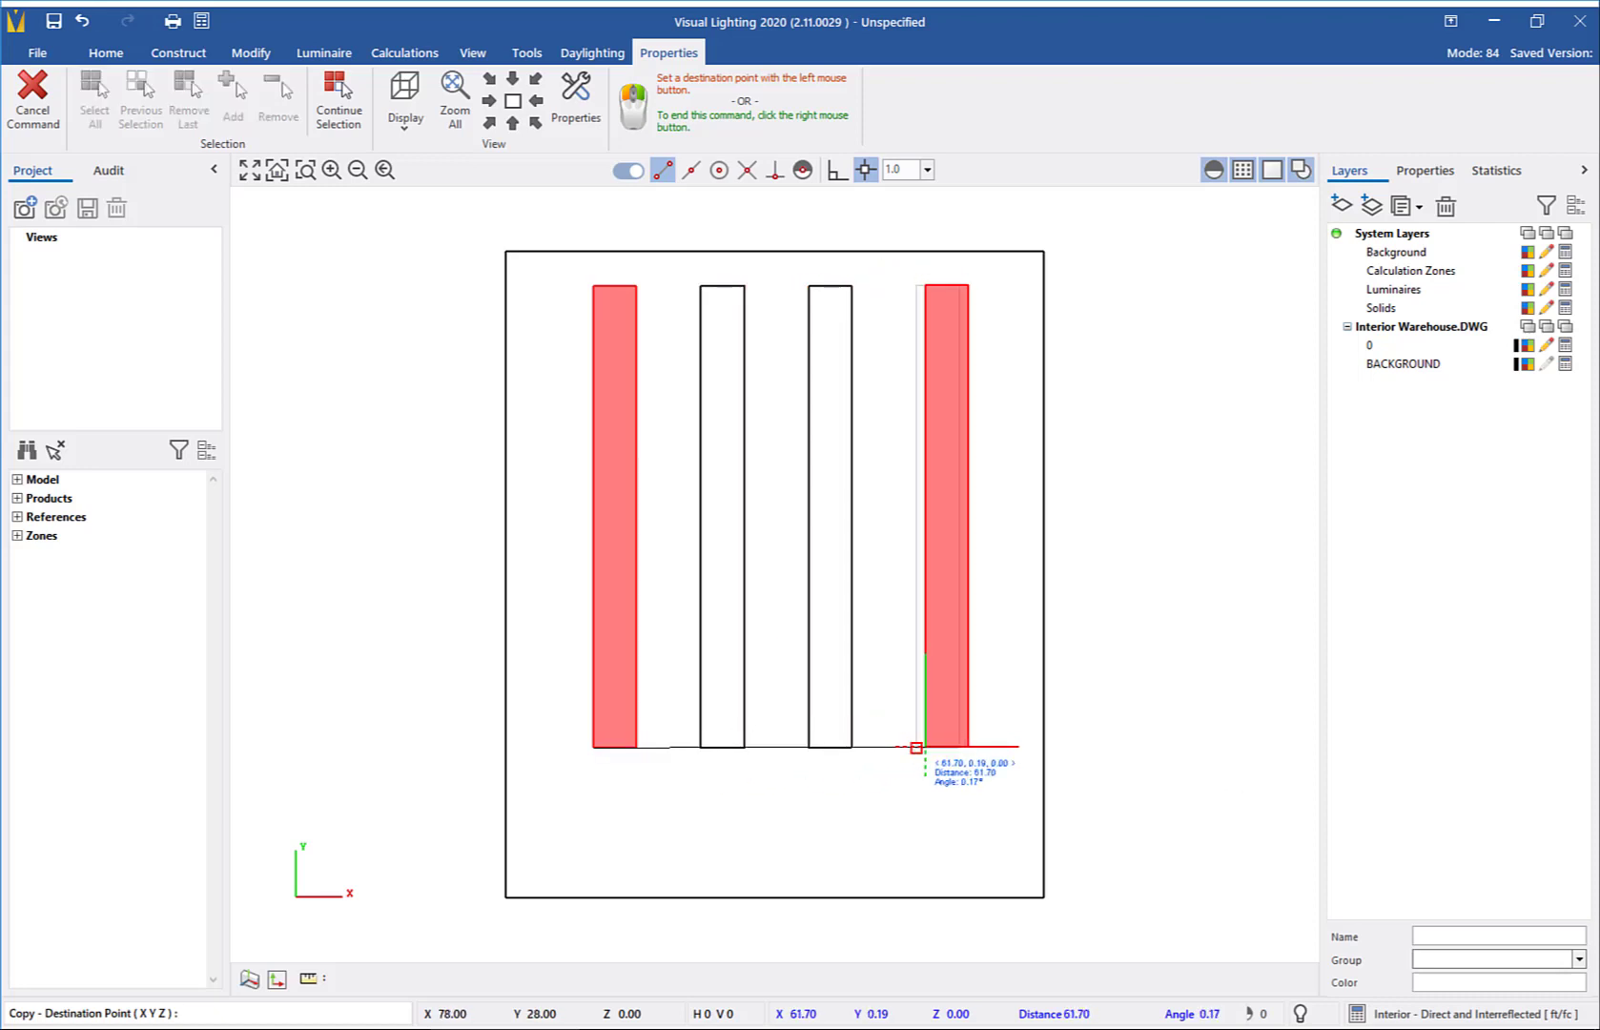
pyautogui.click(916, 748)
pyautogui.rightClick(917, 740)
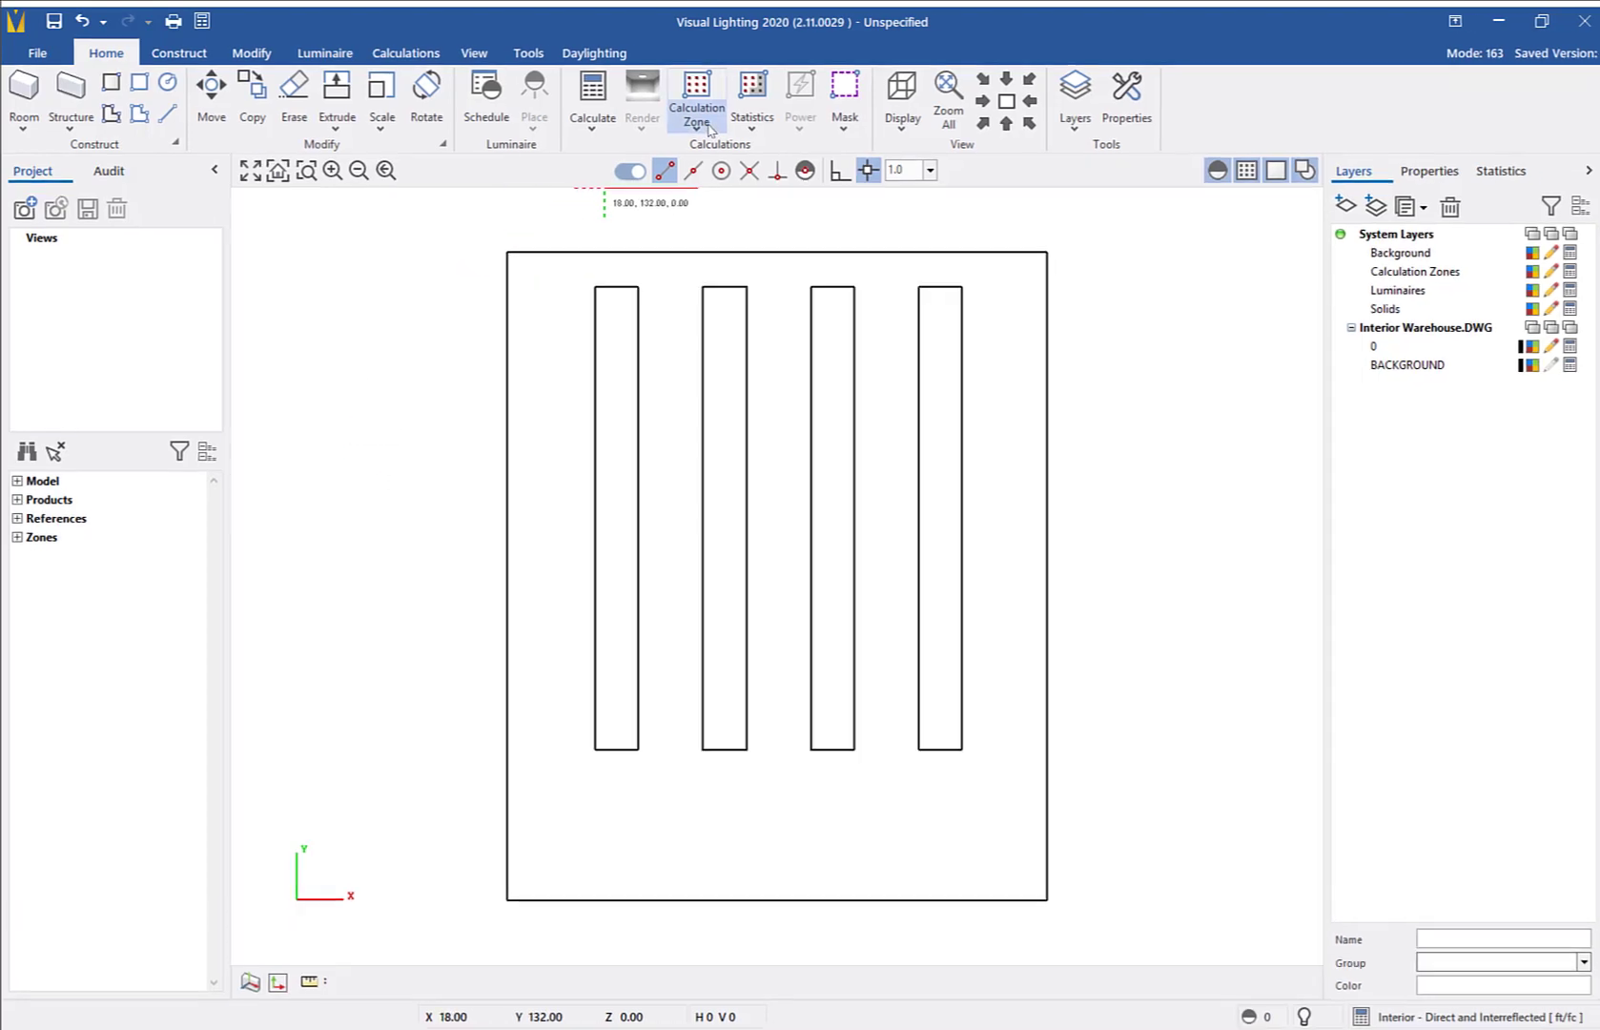
# - Create a Surface calculation zone with row and column spacing 5, named 'Warehouse A'
pyautogui.click(711, 131)
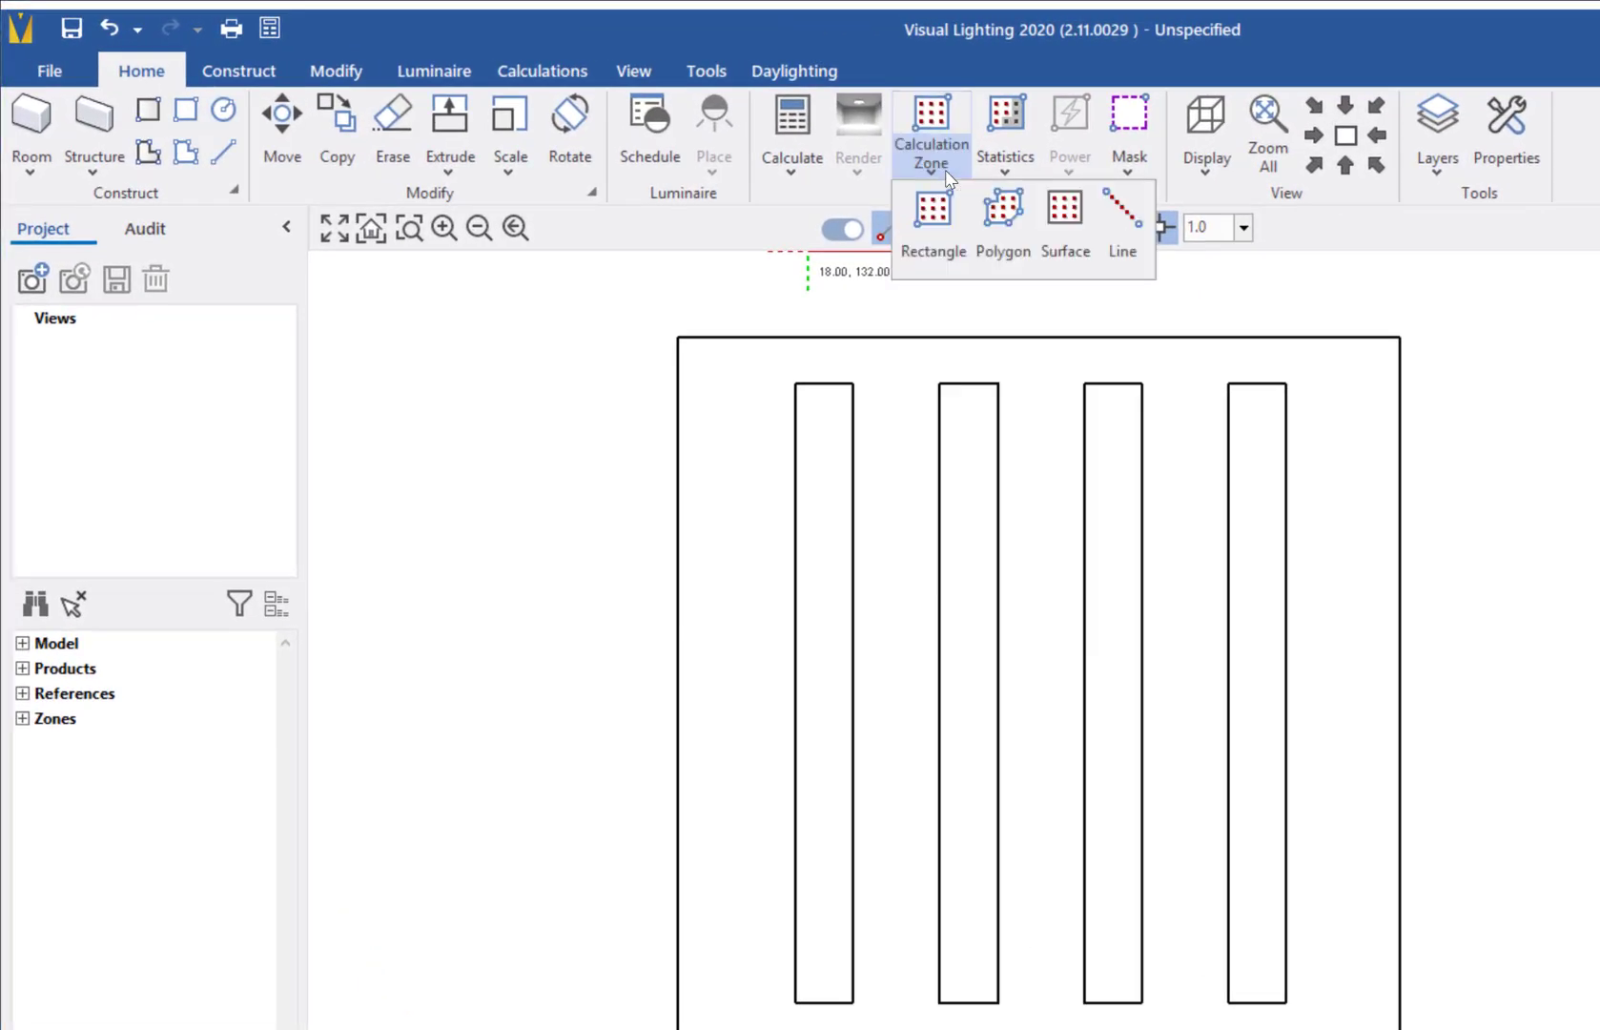
pyautogui.click(1062, 228)
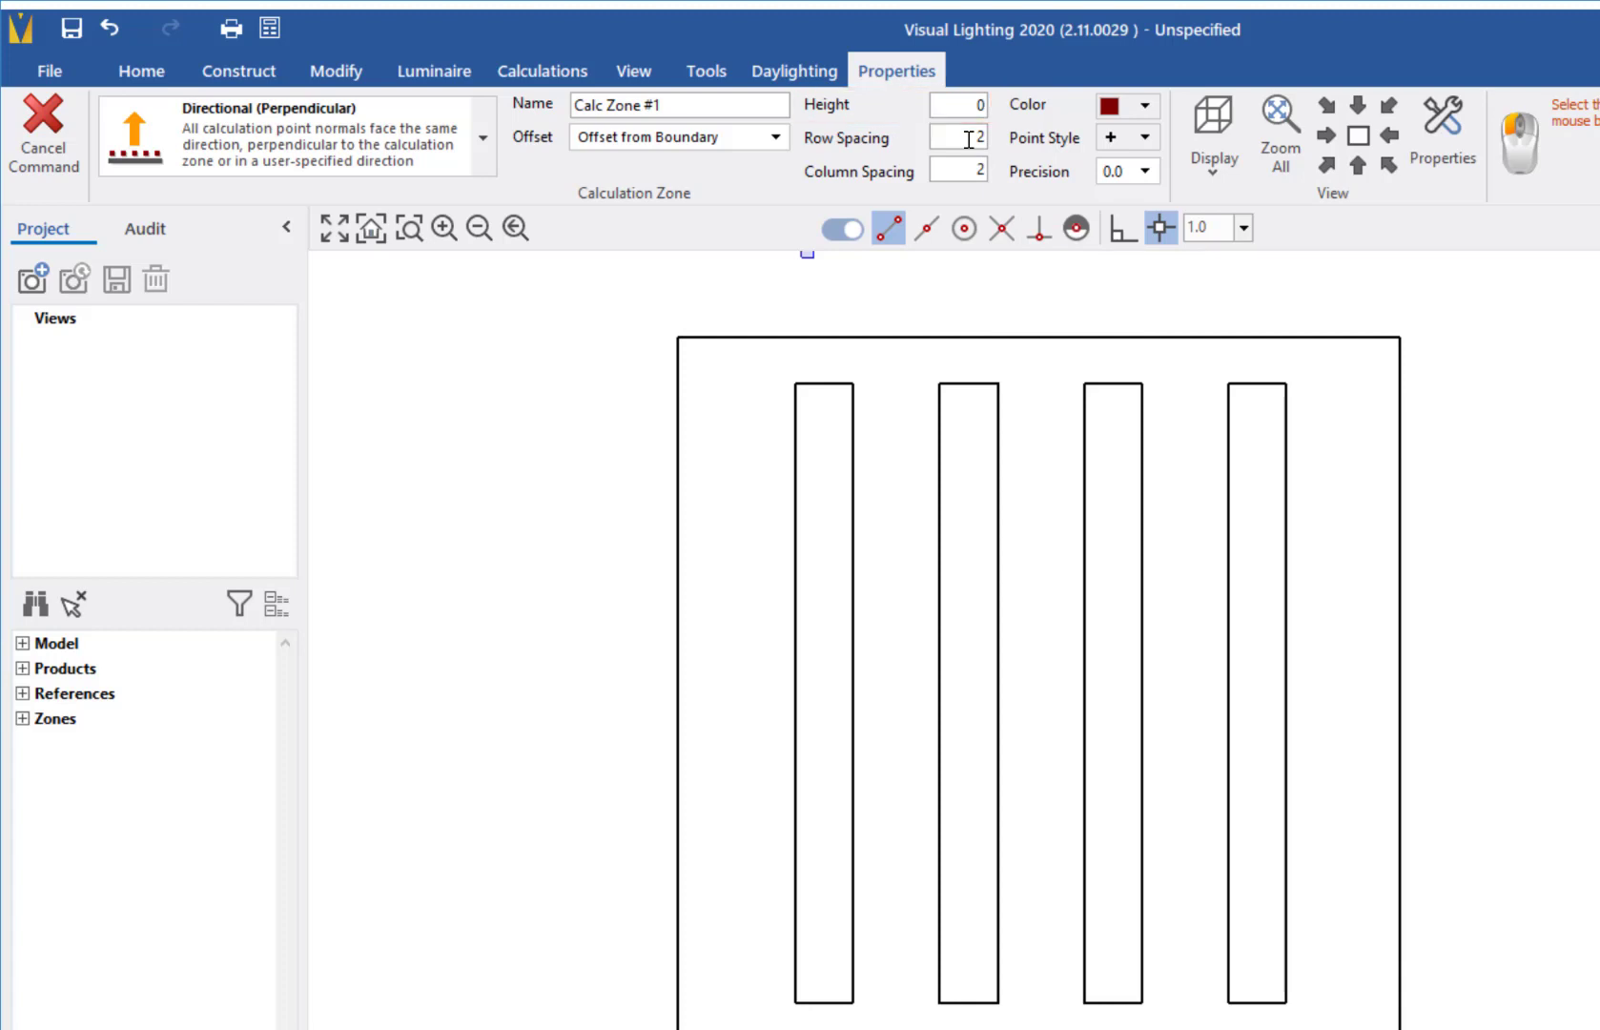
pyautogui.doubleClick(968, 139)
pyautogui.write('5')
pyautogui.doubleClick(968, 173)
pyautogui.write('5')
pyautogui.click(723, 99)
pyautogui.write('Warehouse A')
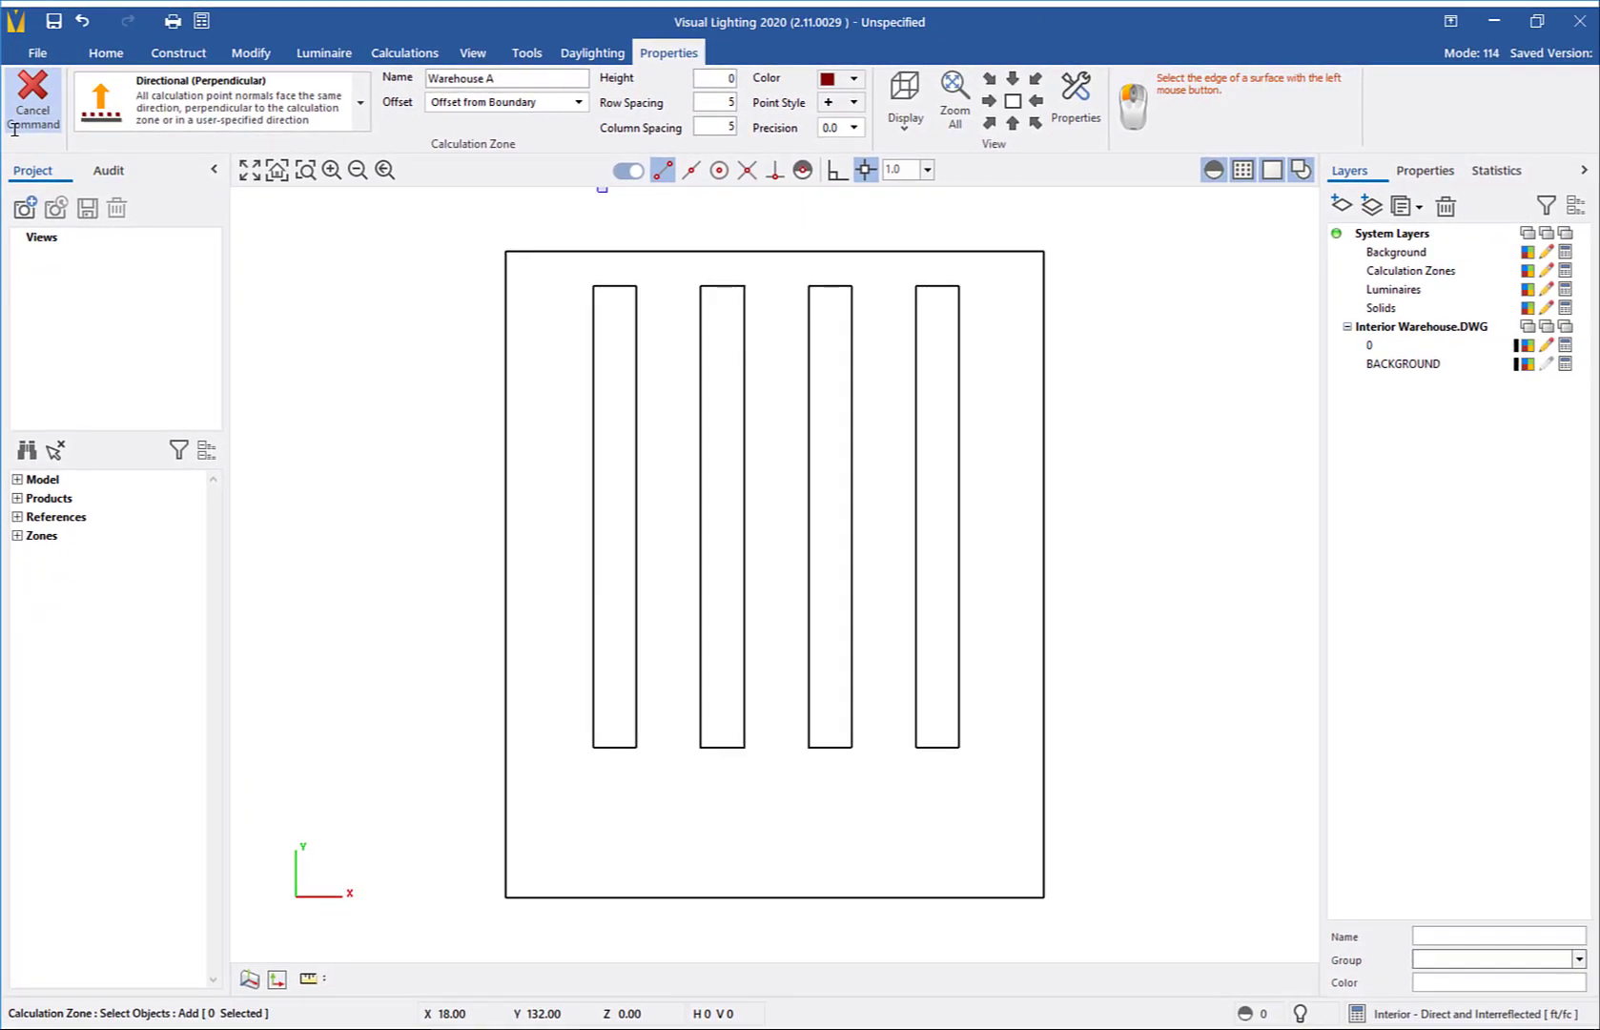
# - In isometric view, assign the Warehouse A grid to the floor surface, cycling past the walls
pyautogui.click(1035, 122)
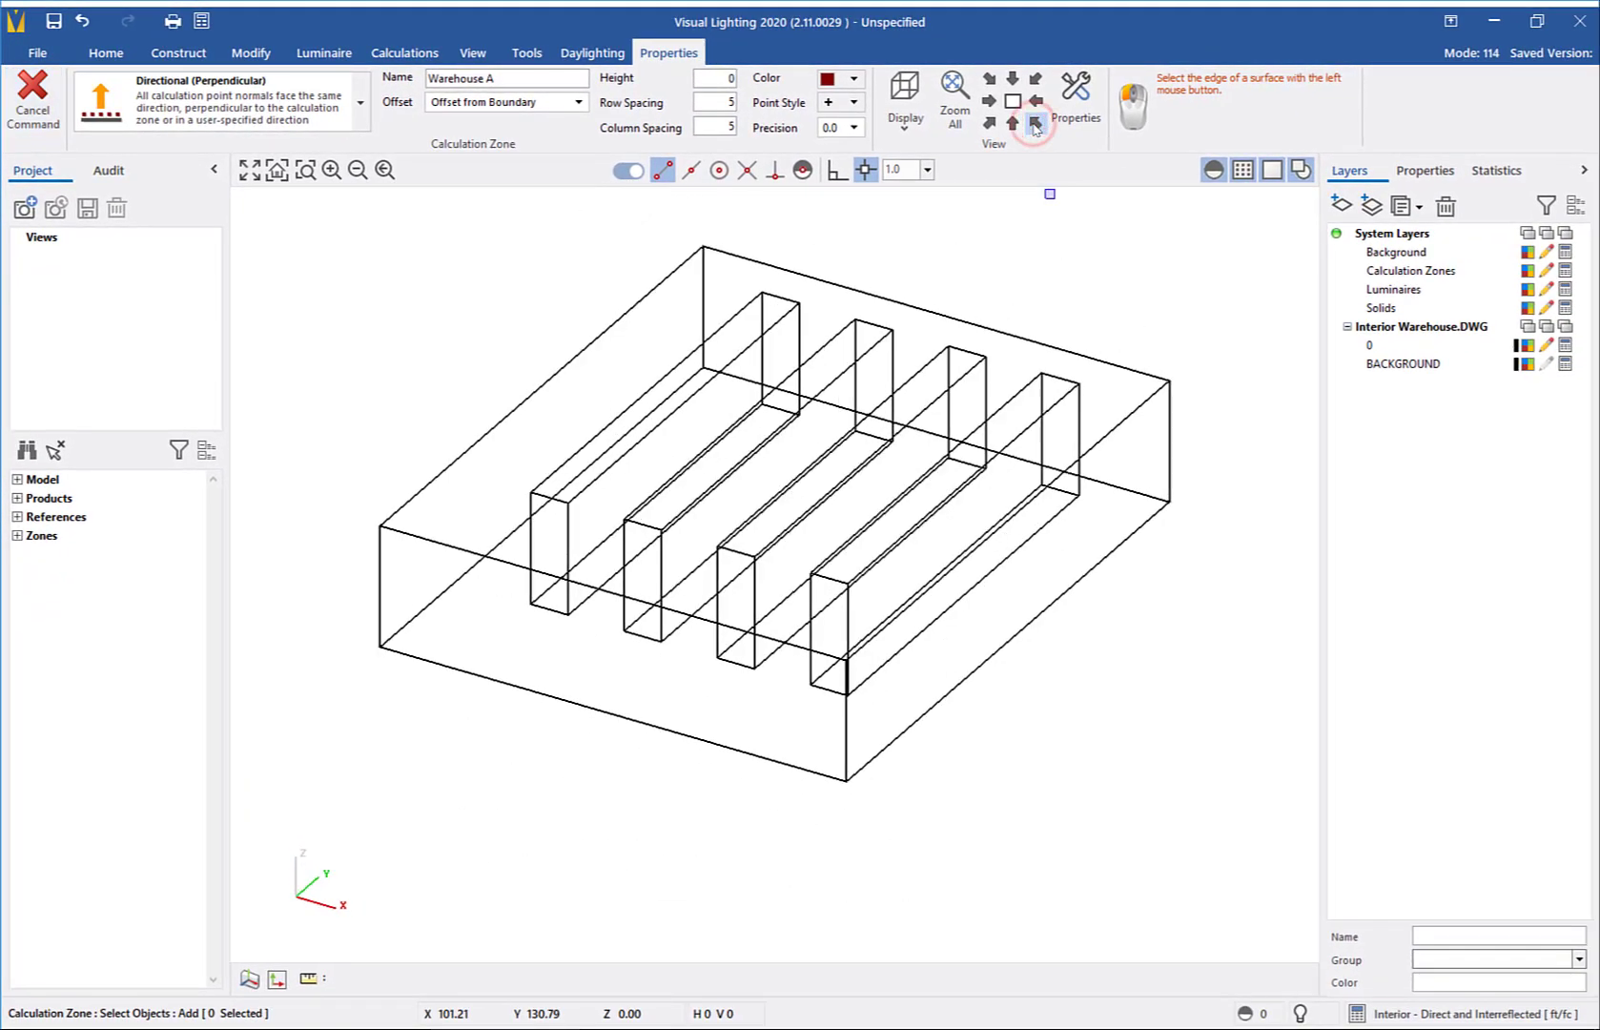
pyautogui.click(378, 645)
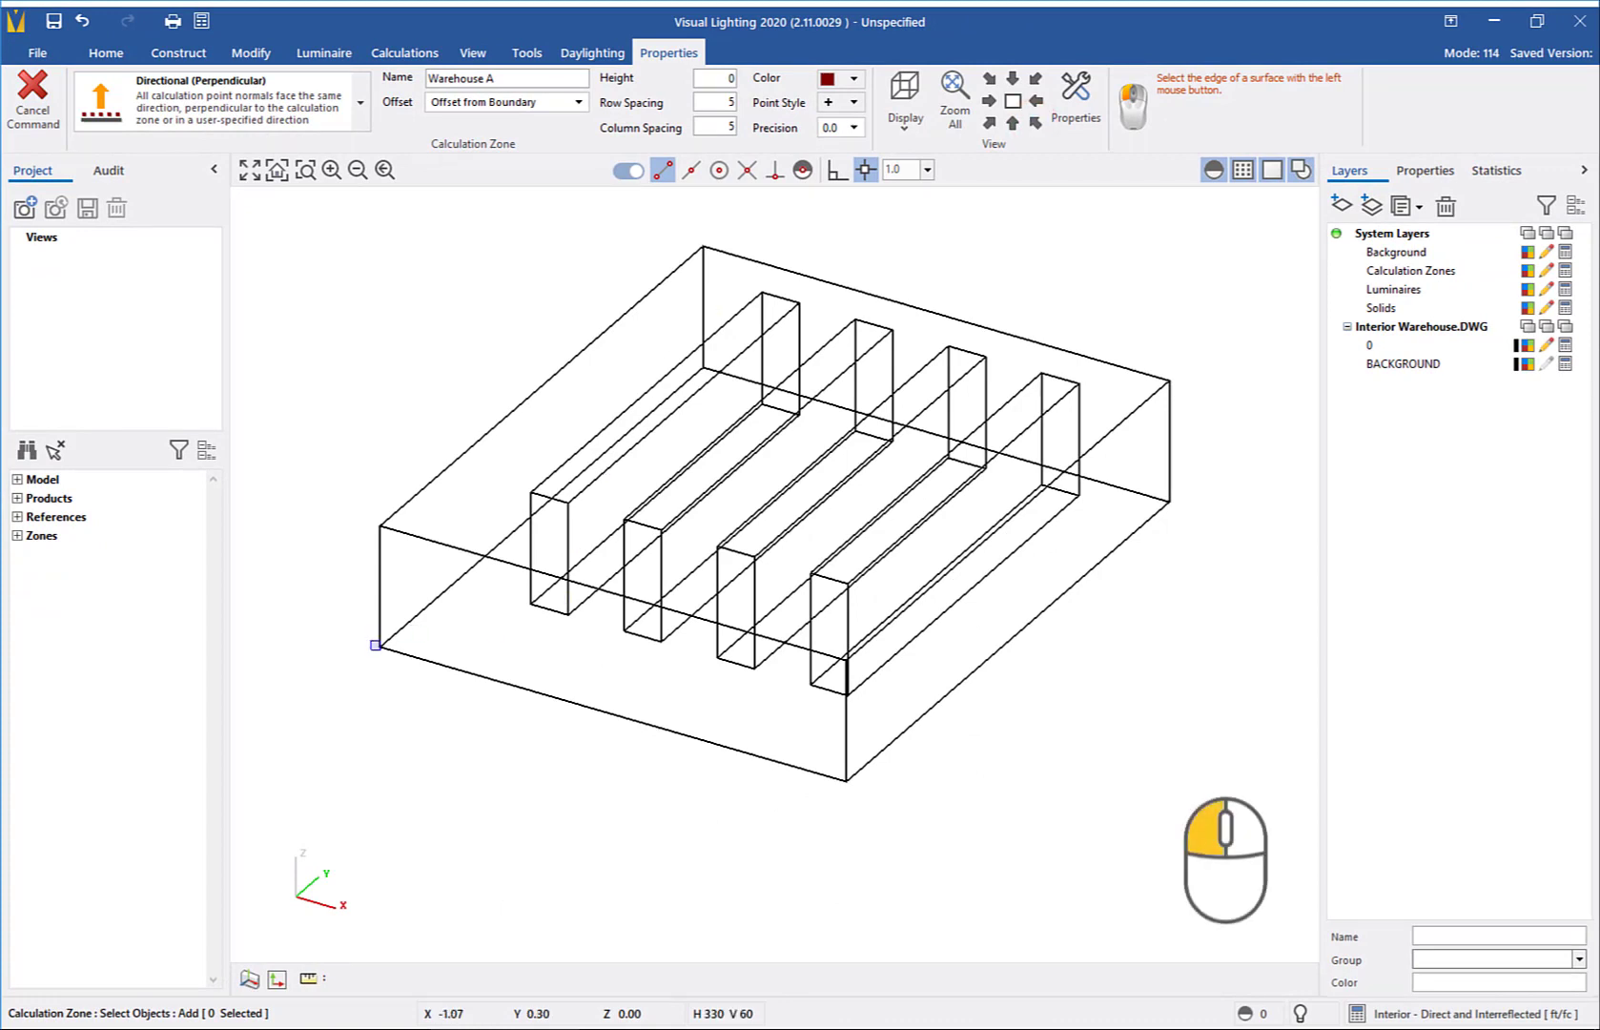
pyautogui.click(380, 646)
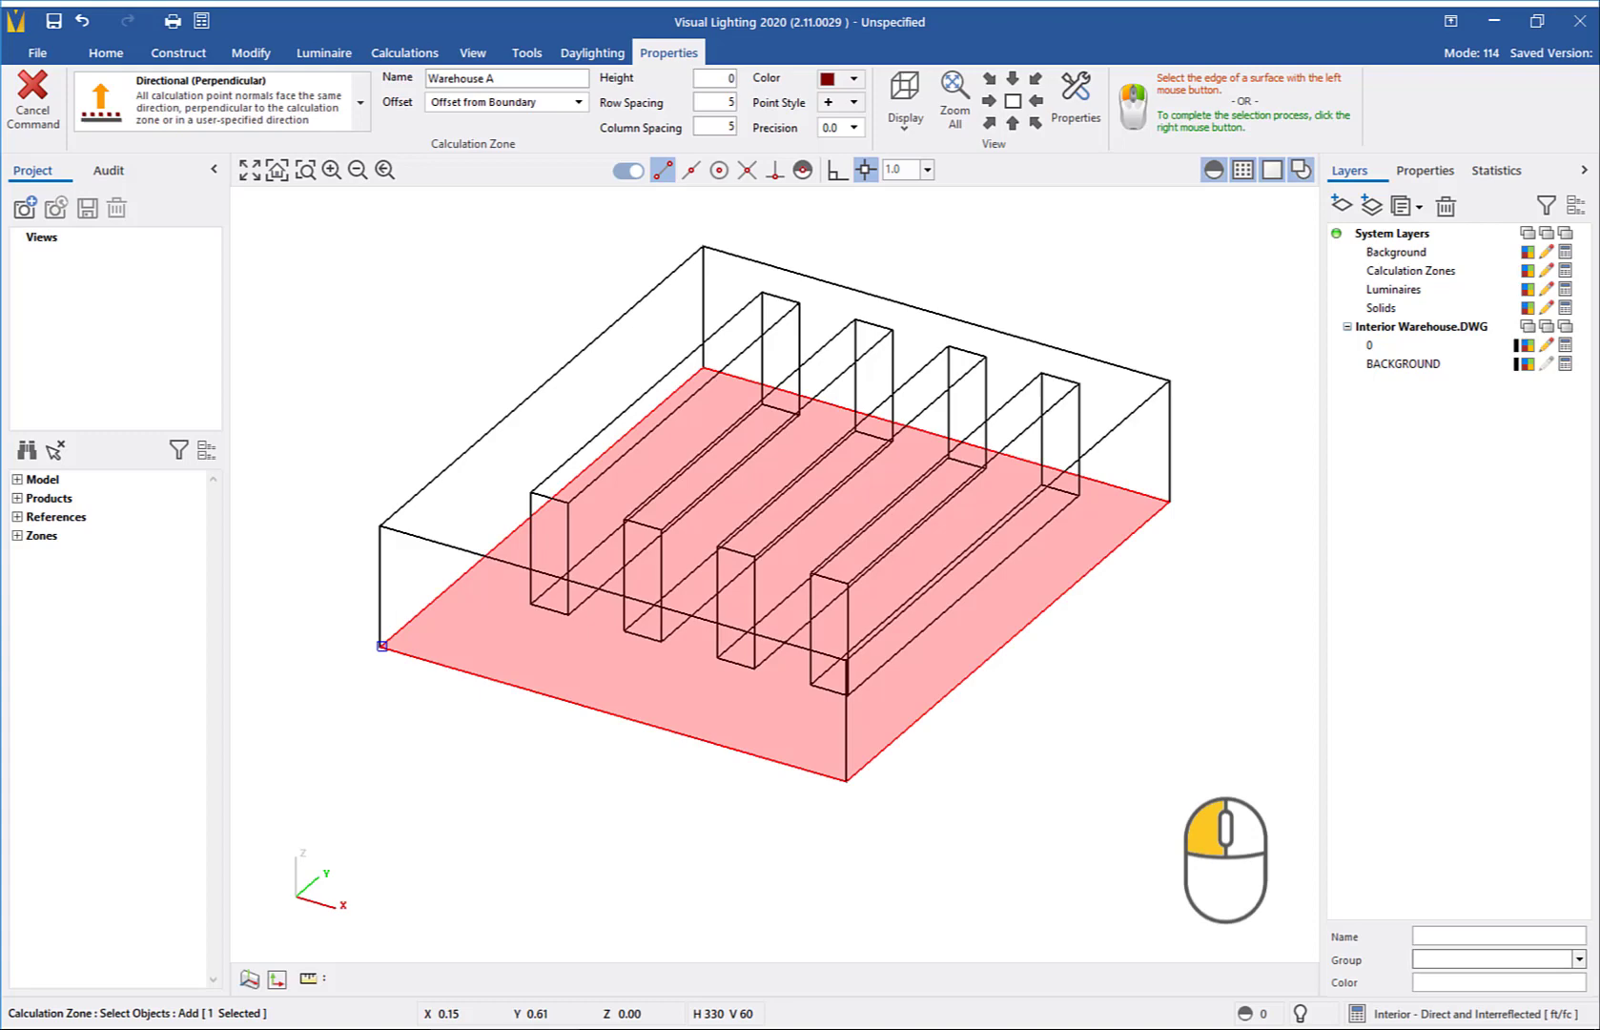
pyautogui.click(381, 645)
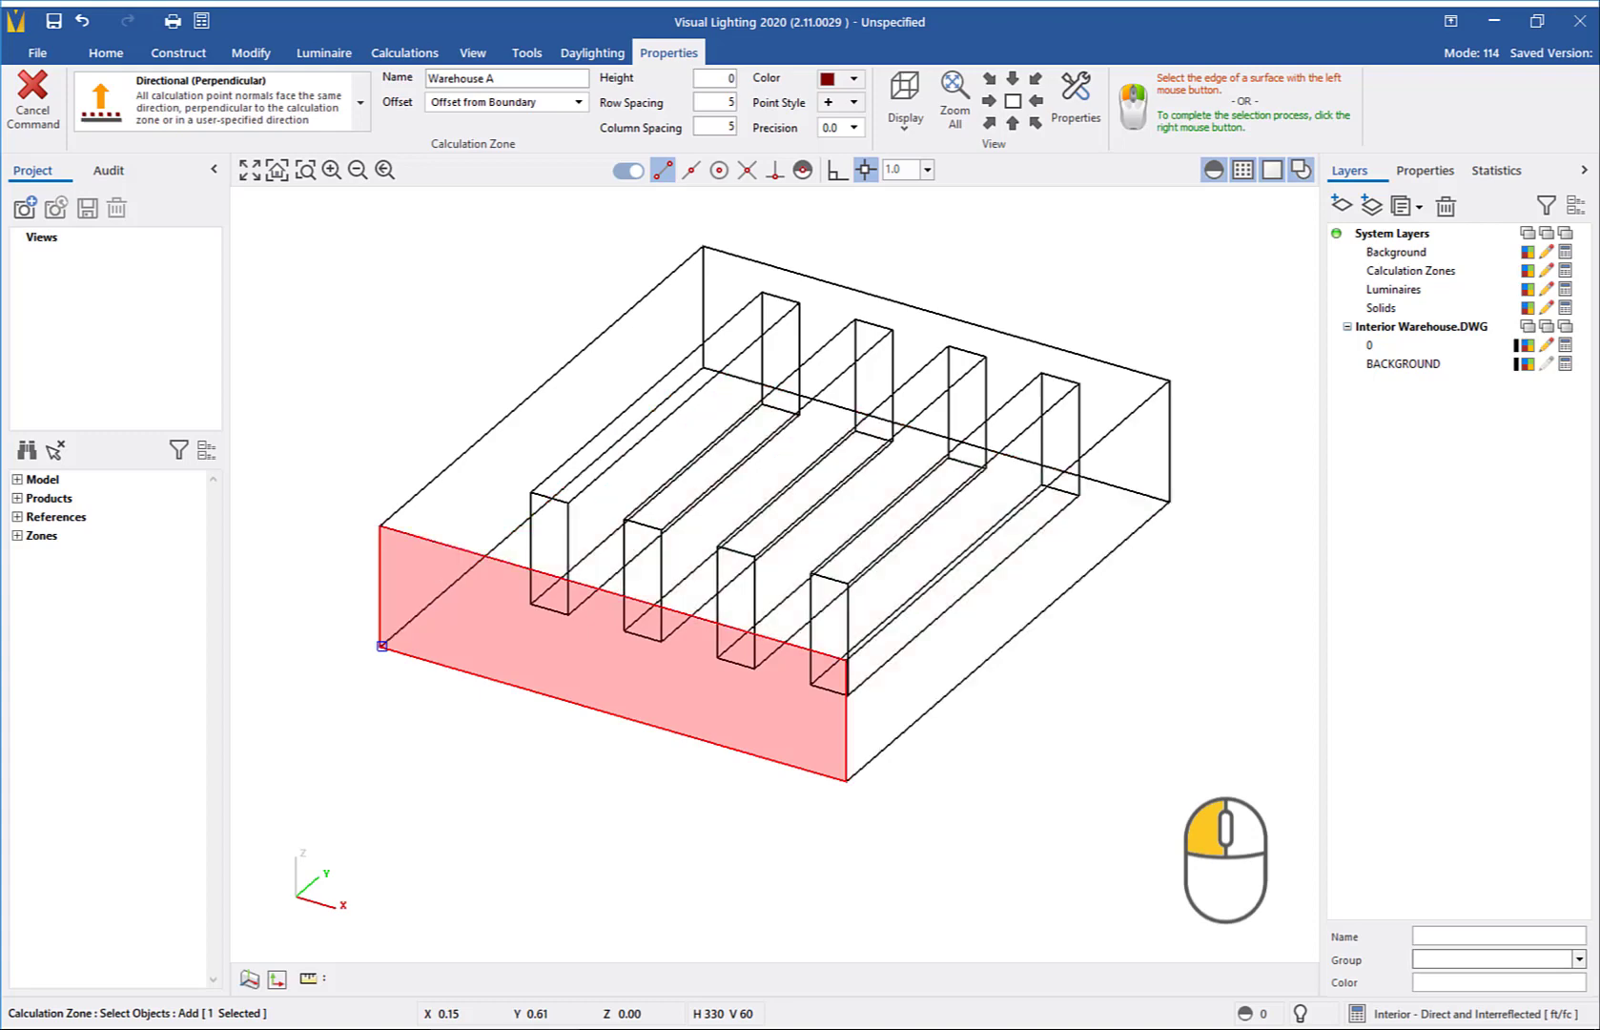
pyautogui.click(381, 646)
pyautogui.click(382, 645)
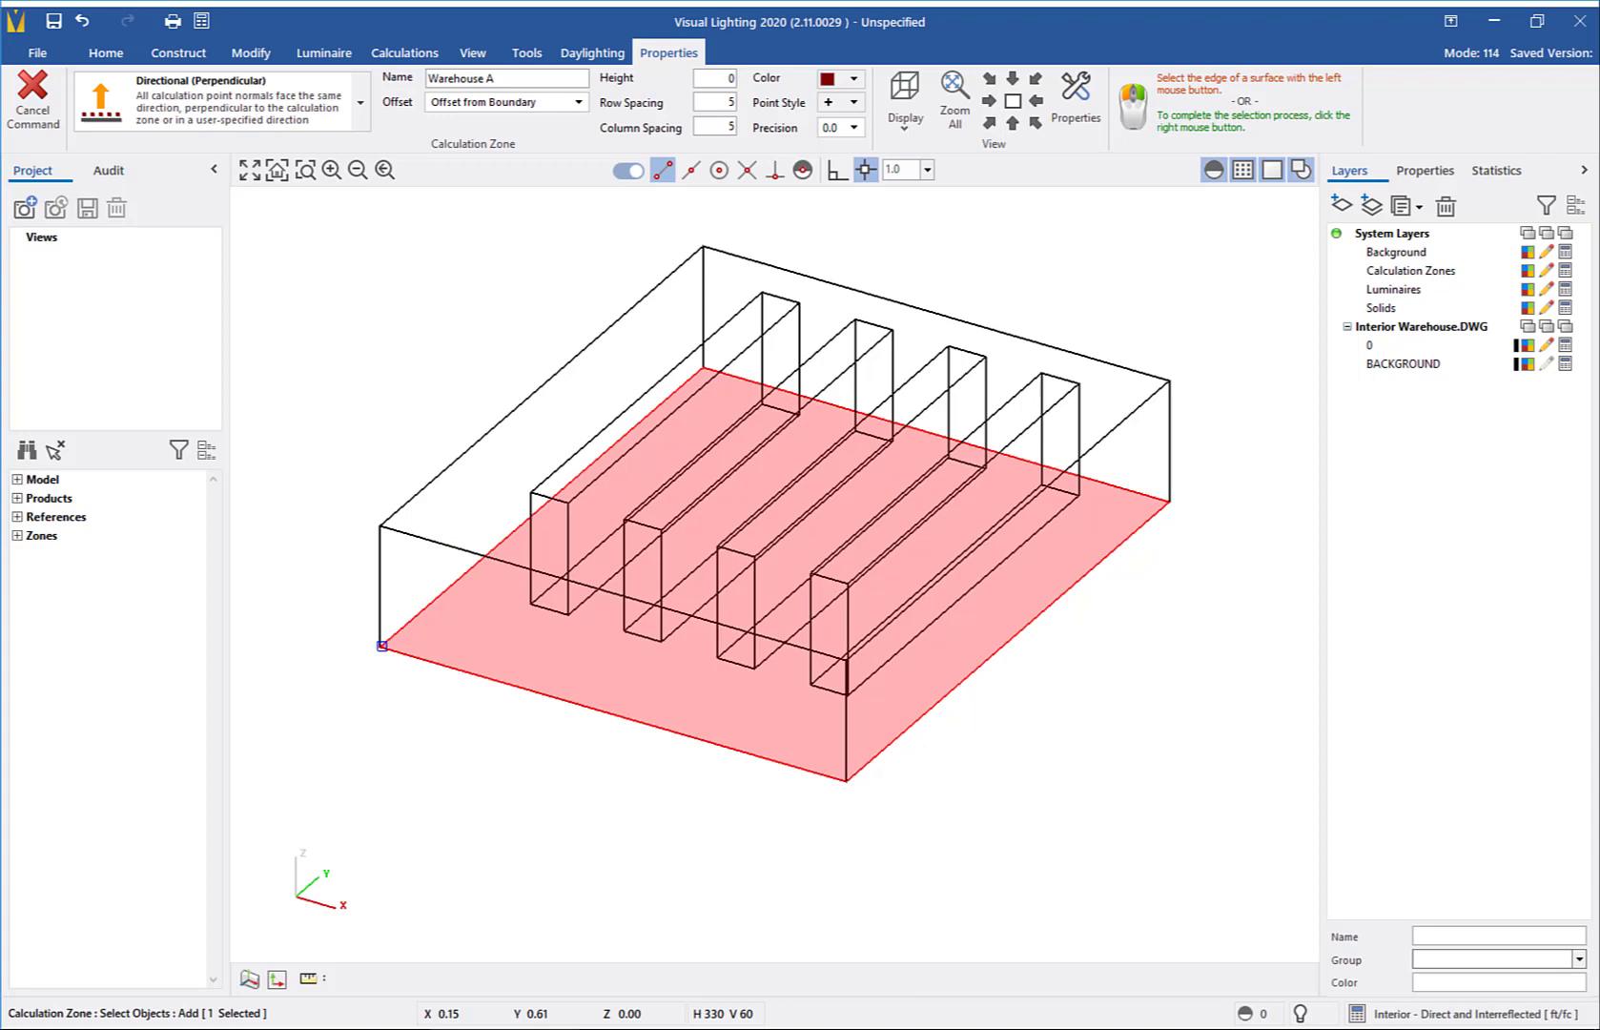
pyautogui.rightClick(381, 645)
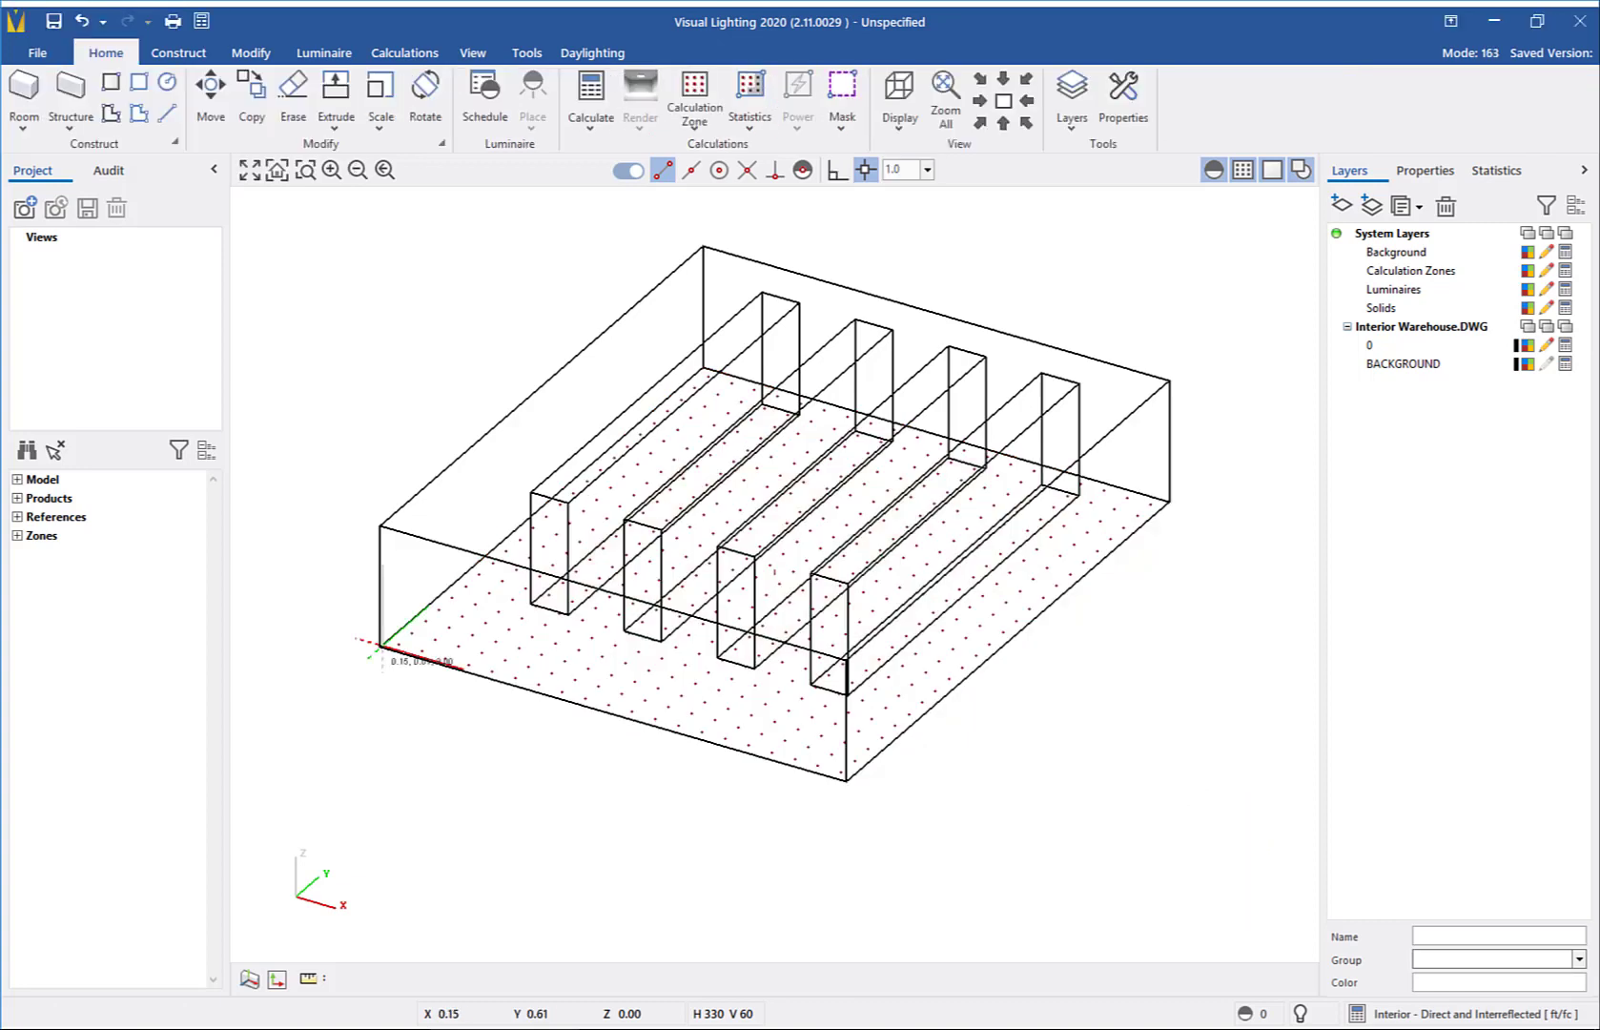
pyautogui.scroll(5, 799, 553)
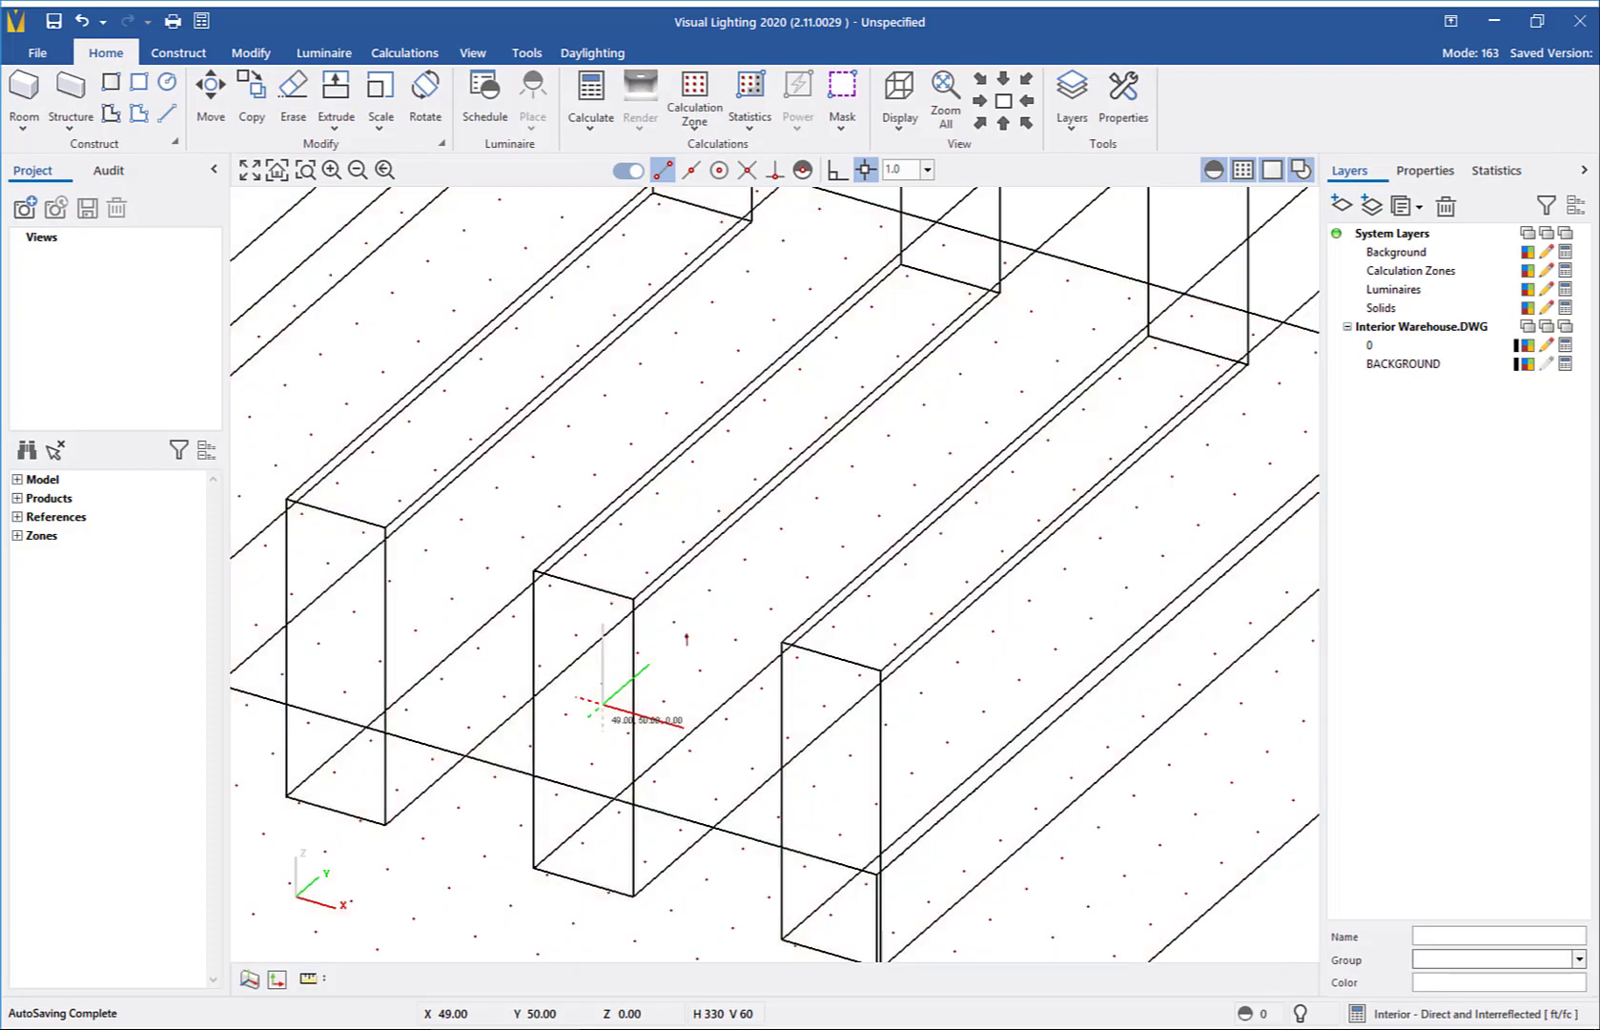
pyautogui.click(1077, 0)
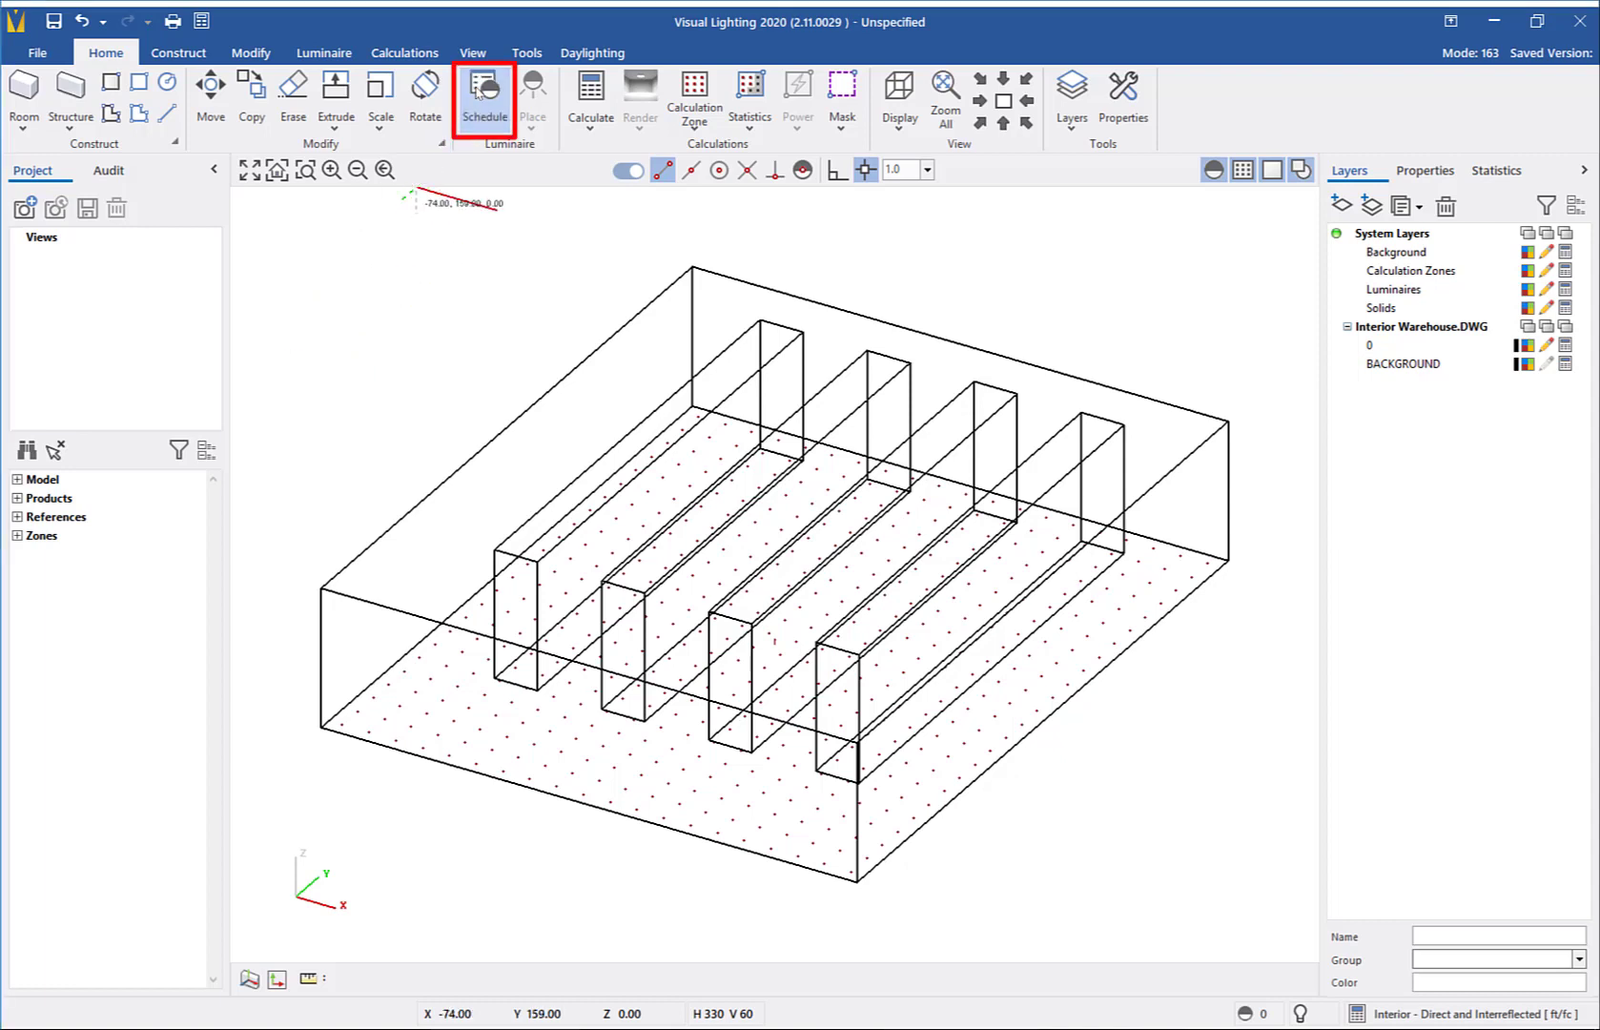
# - Add a new luminaire type in the schedule and search the catalog for IBL
pyautogui.click(477, 91)
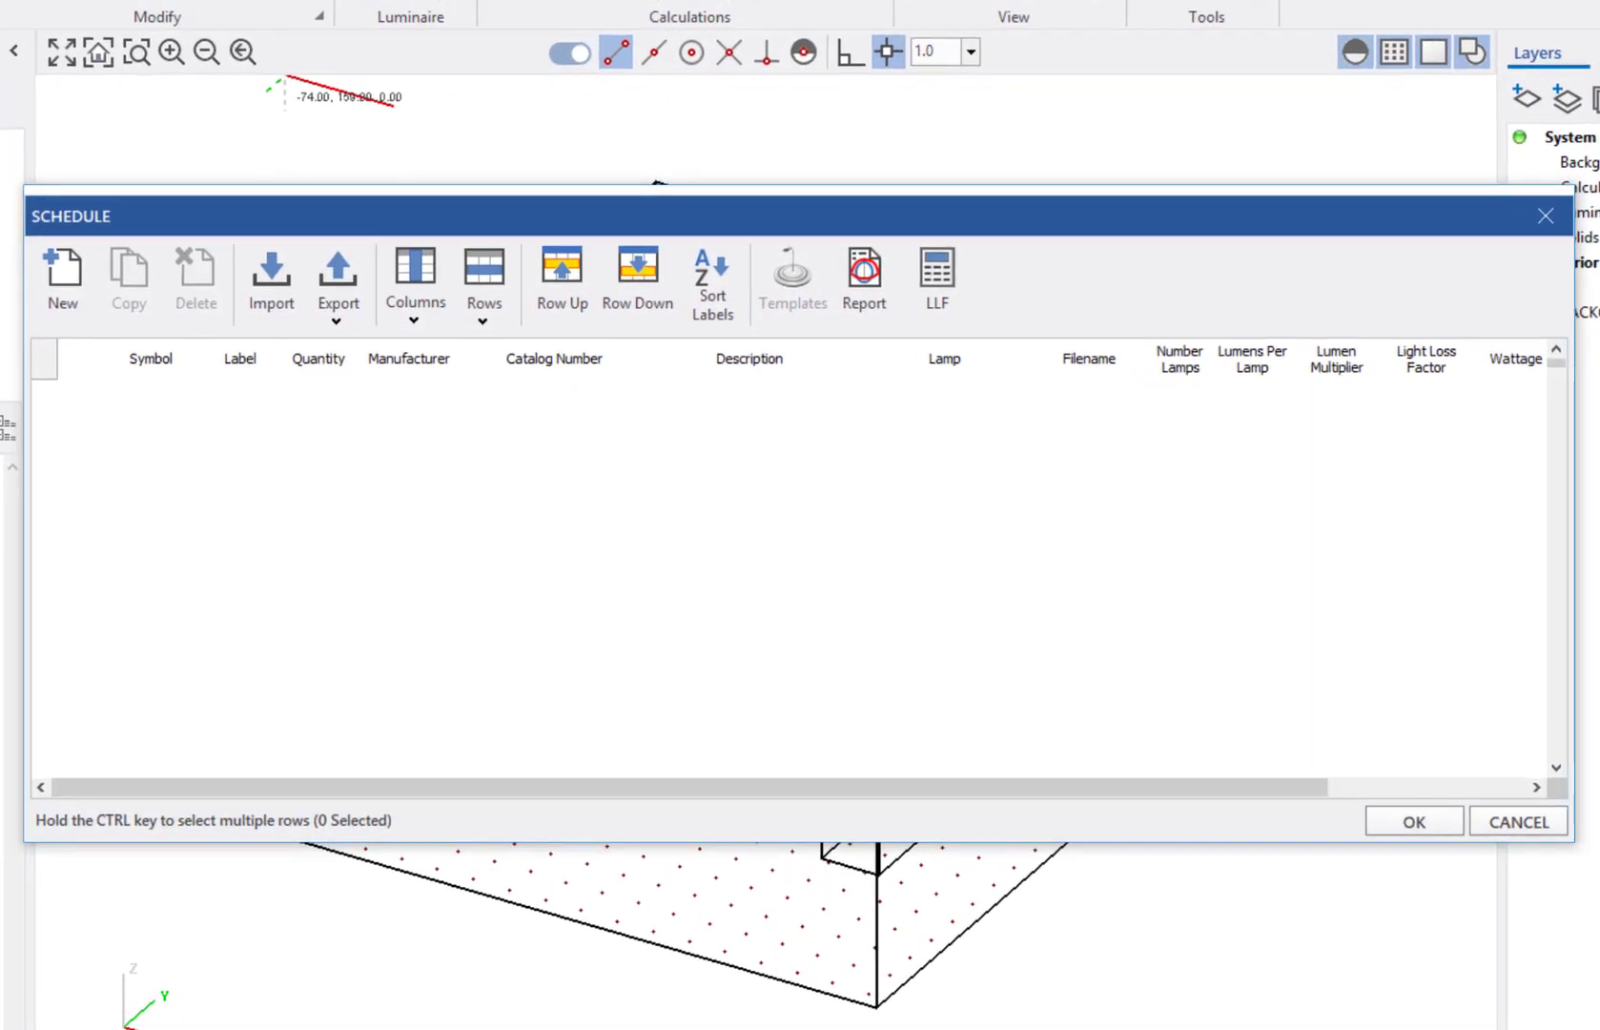
pyautogui.click(64, 303)
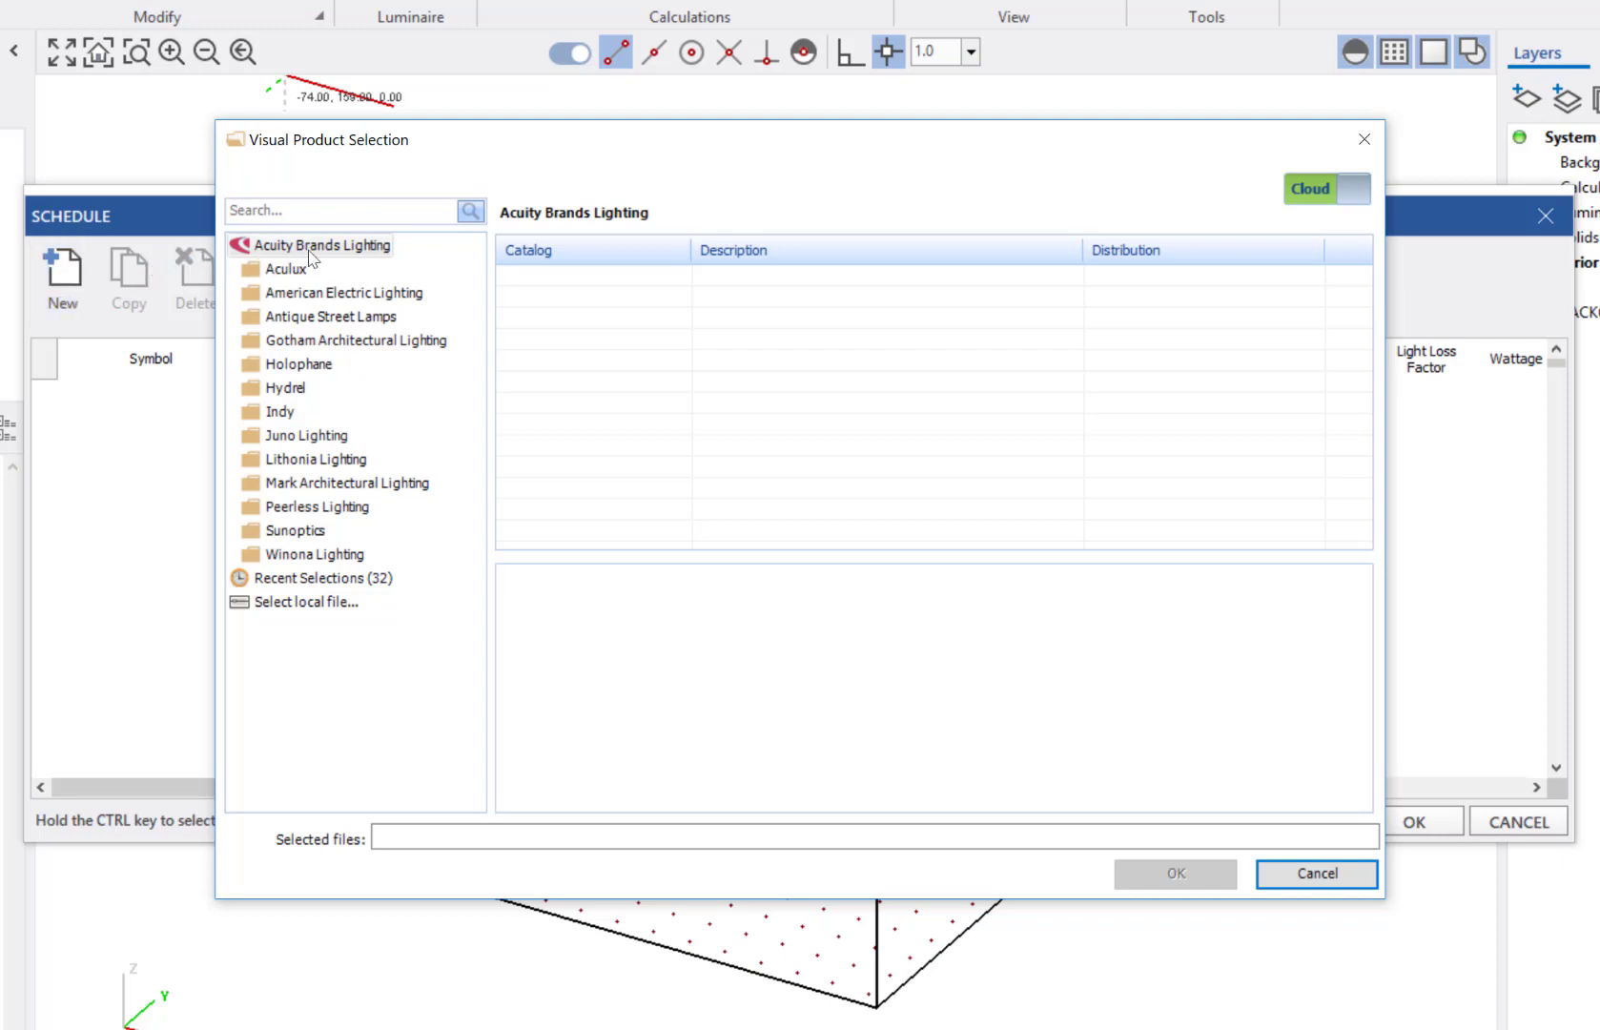
pyautogui.click(274, 215)
pyautogui.write('IBL')
pyautogui.press('Return')
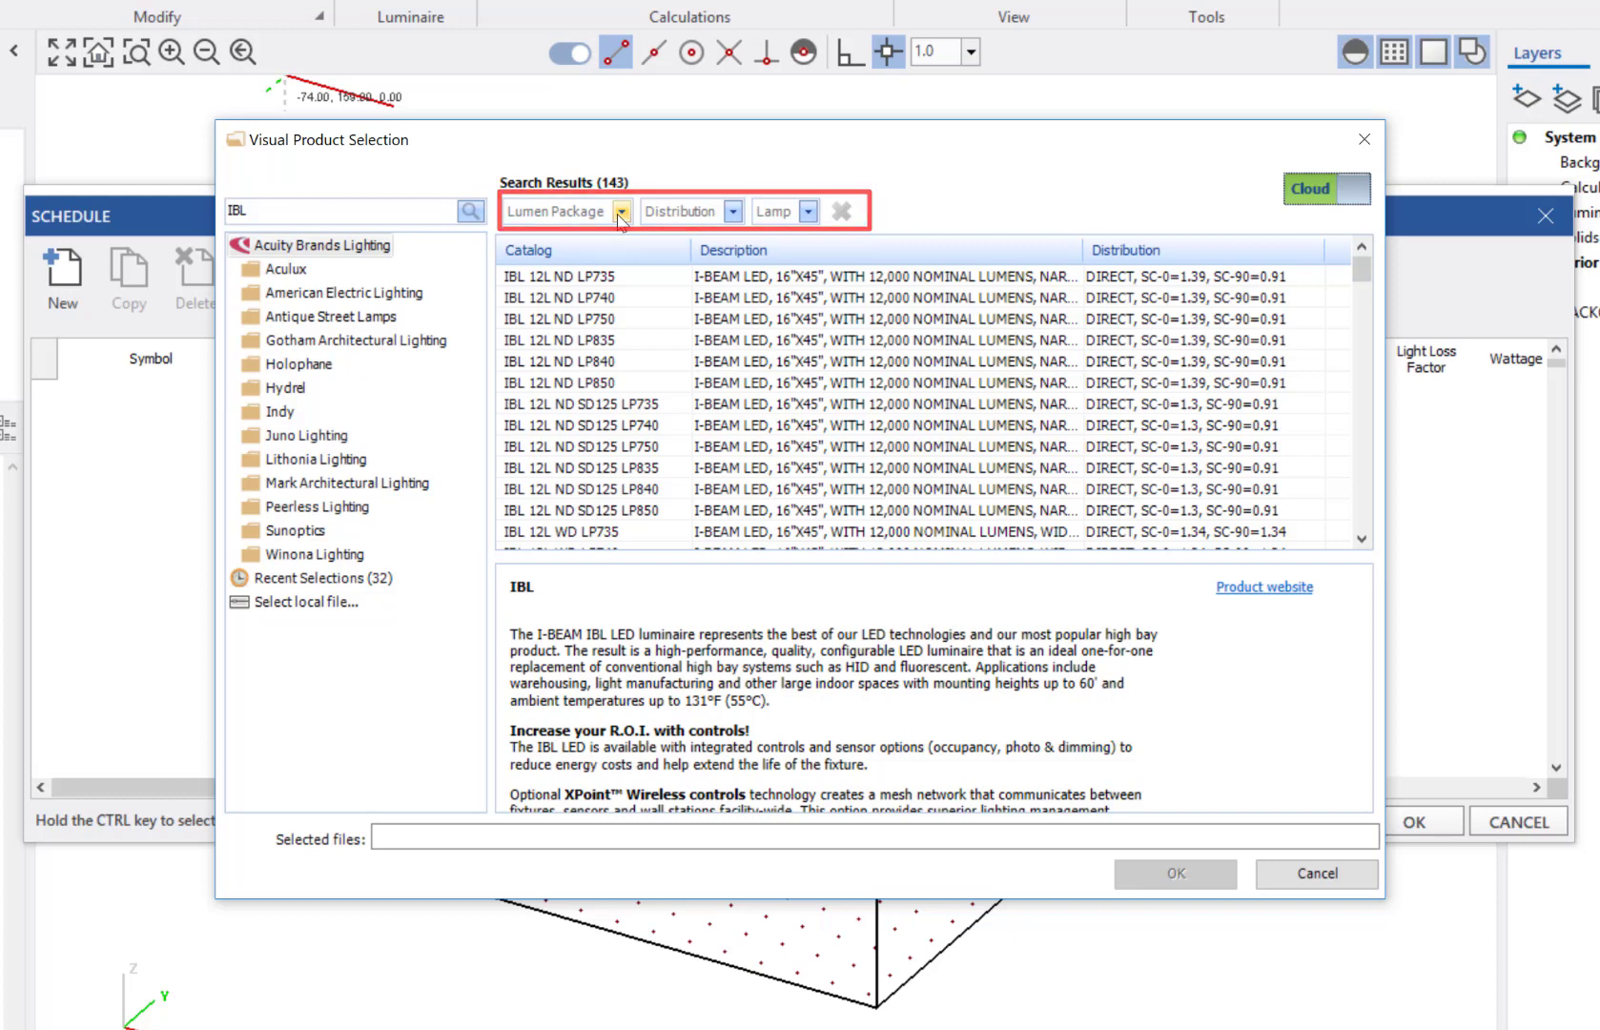
# - Filter the IBL results to lumen package 24L, distribution ND and lamp LP740
pyautogui.click(620, 214)
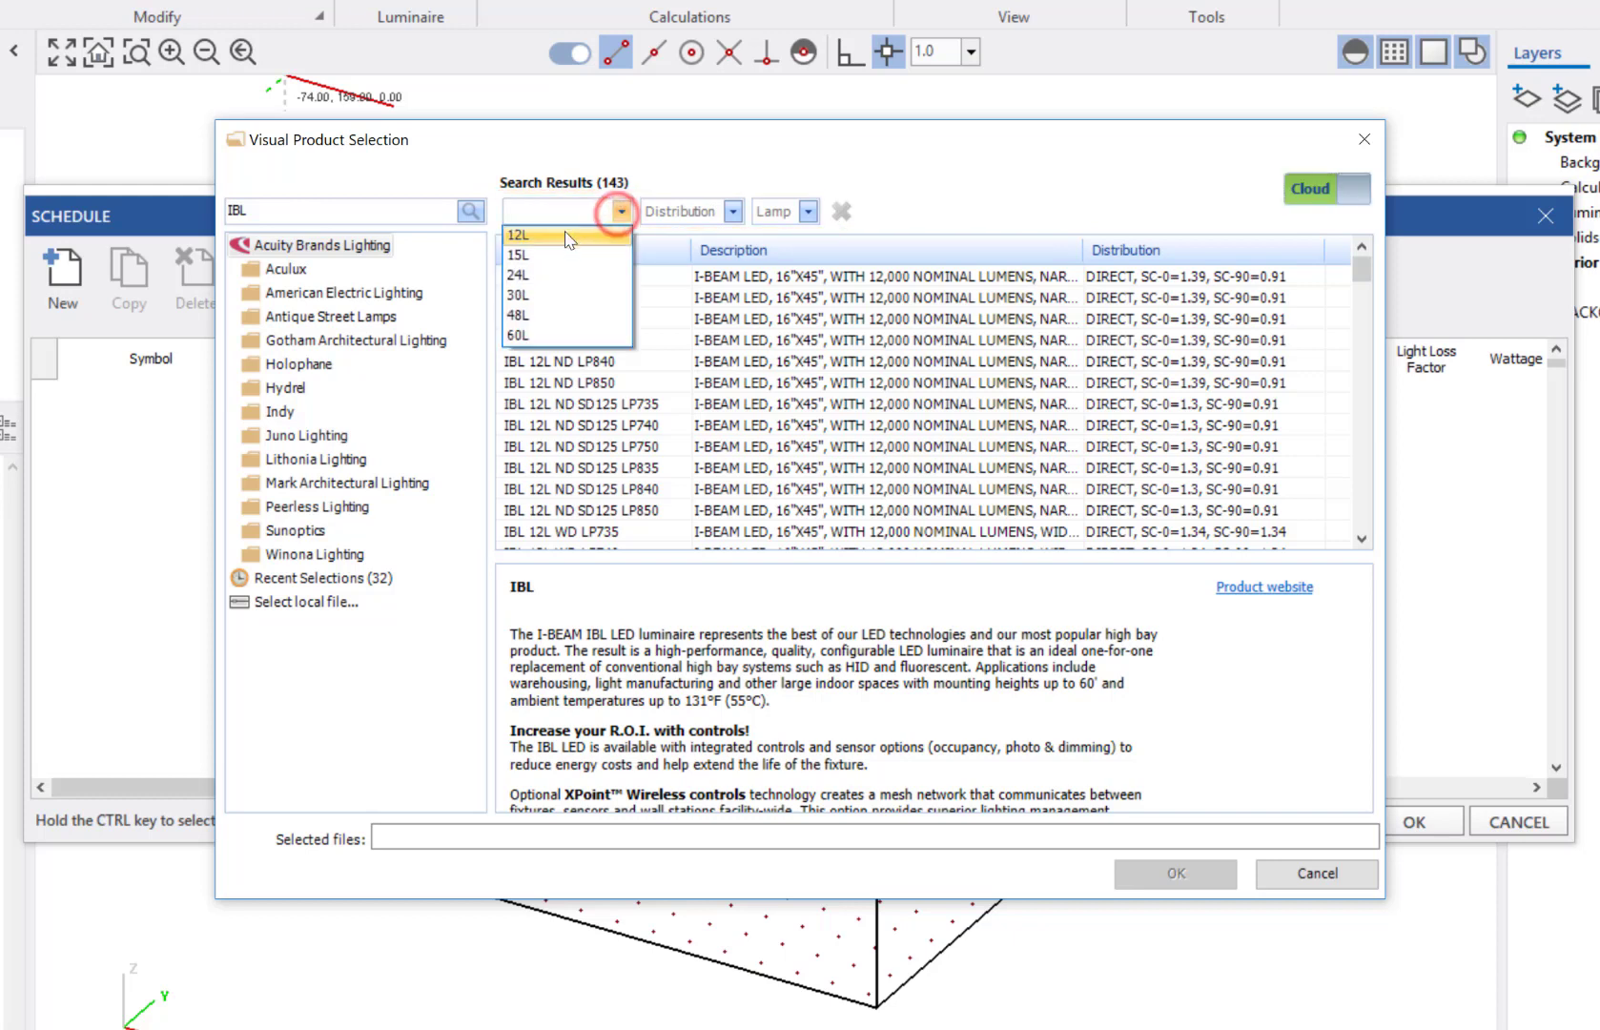
pyautogui.click(530, 272)
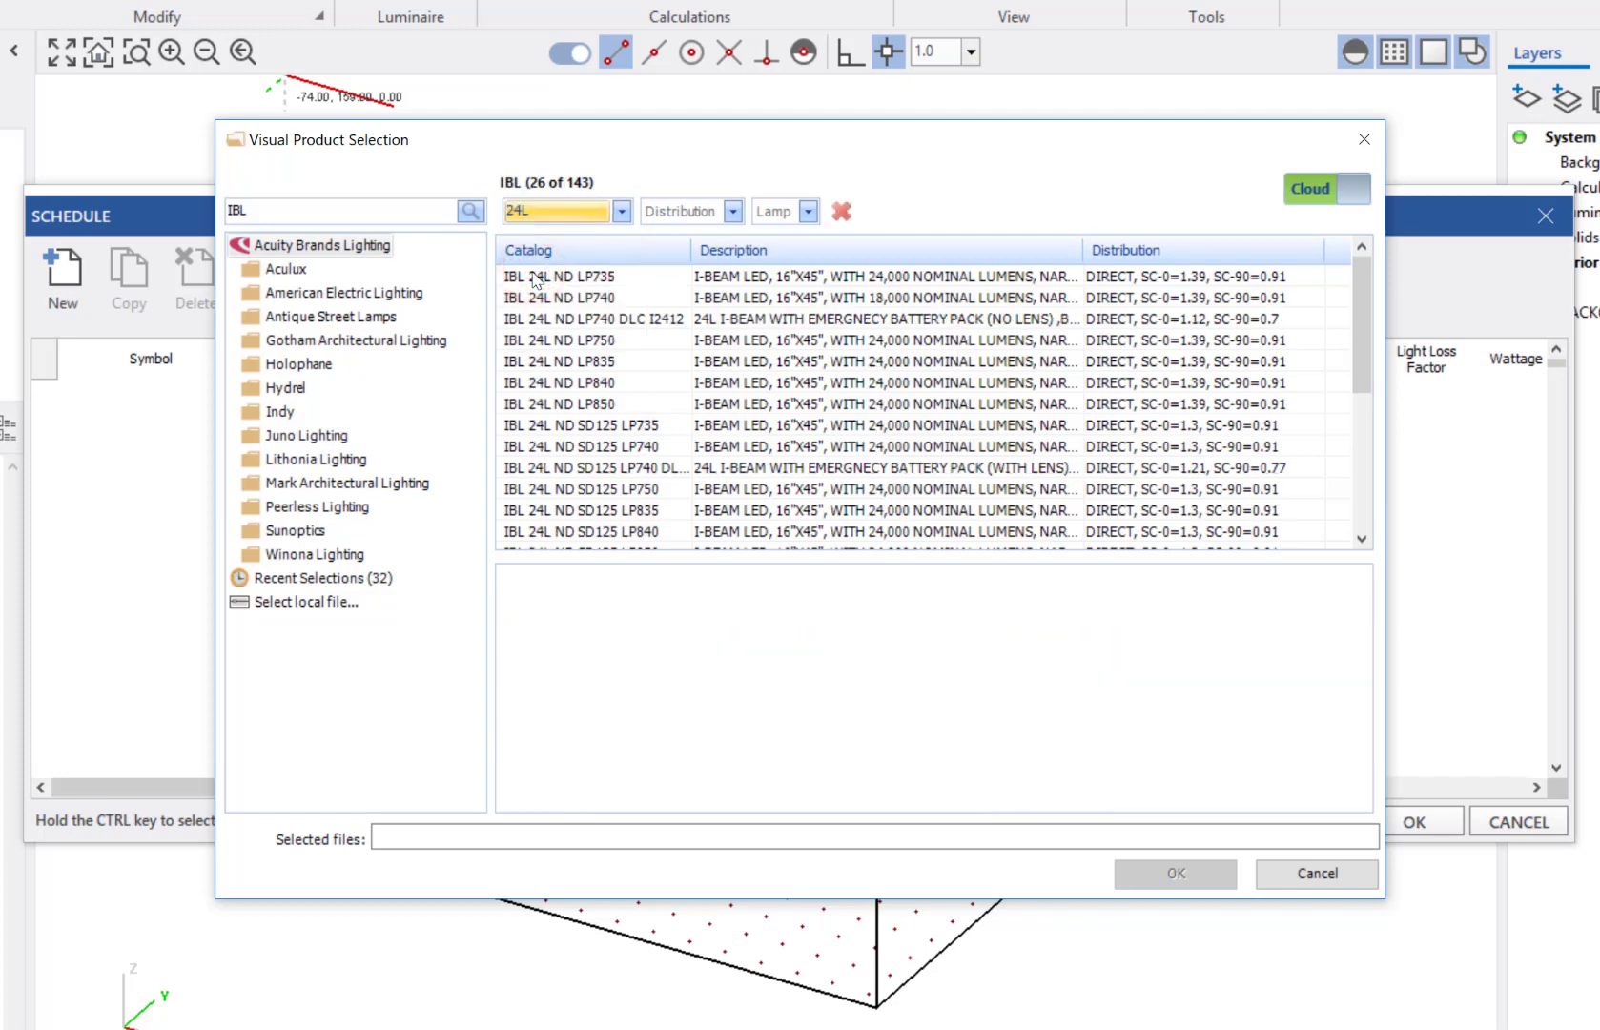
pyautogui.click(733, 211)
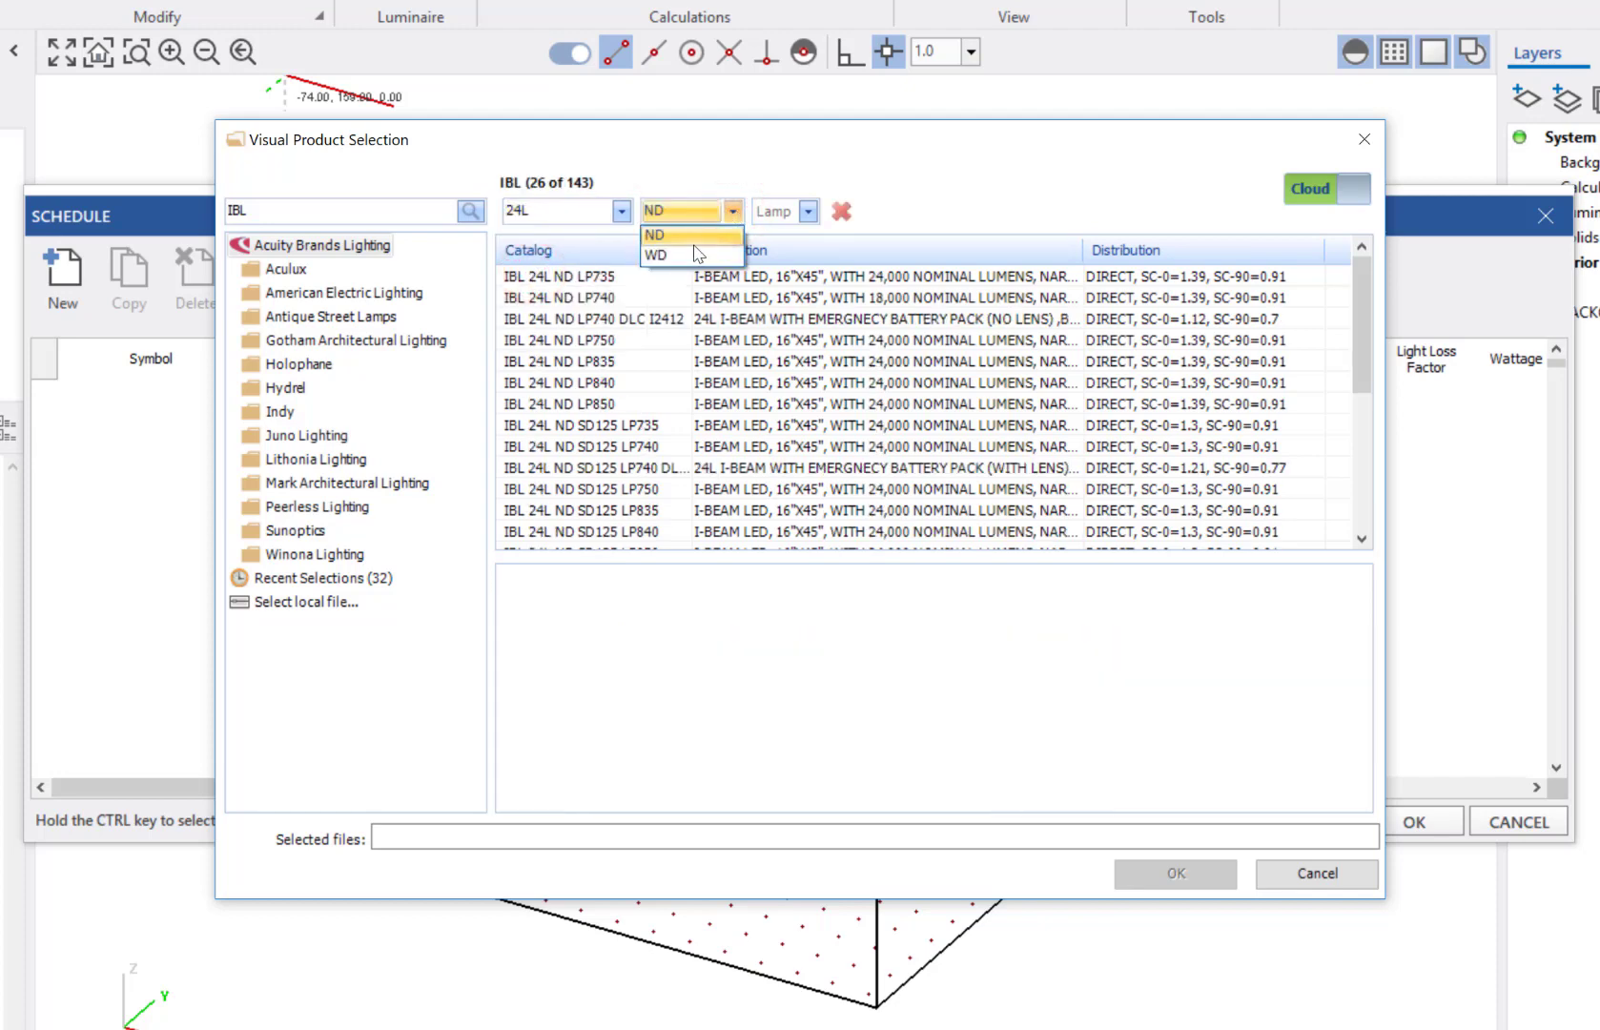
pyautogui.click(694, 236)
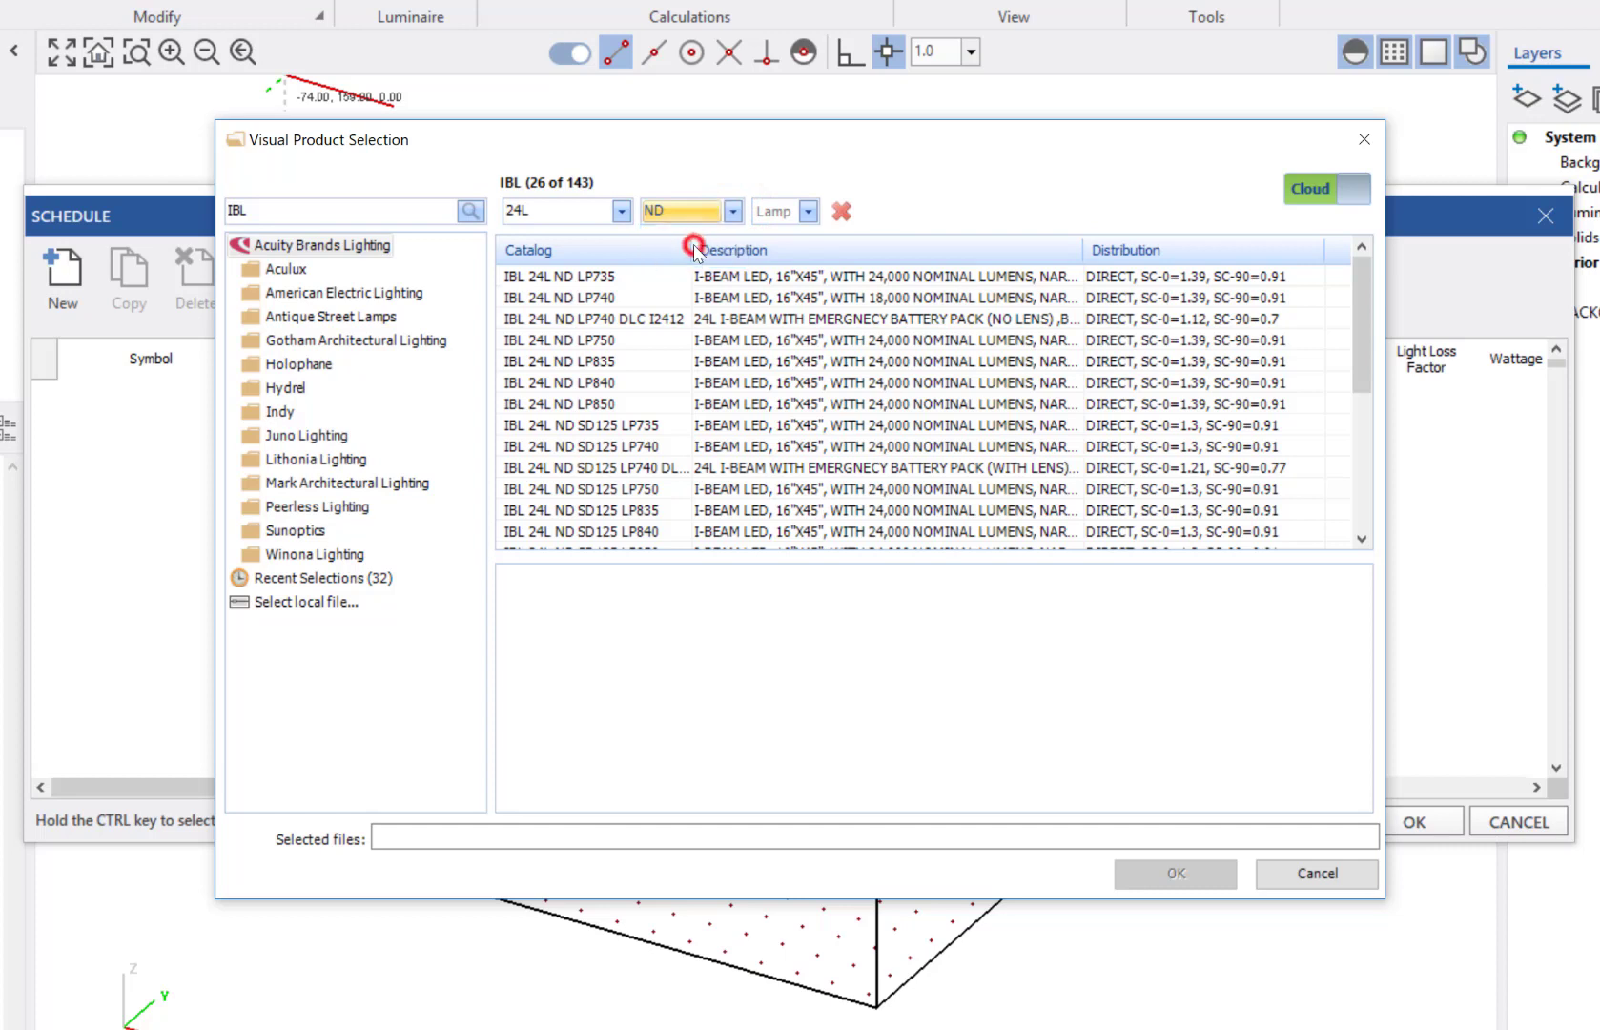
pyautogui.click(805, 212)
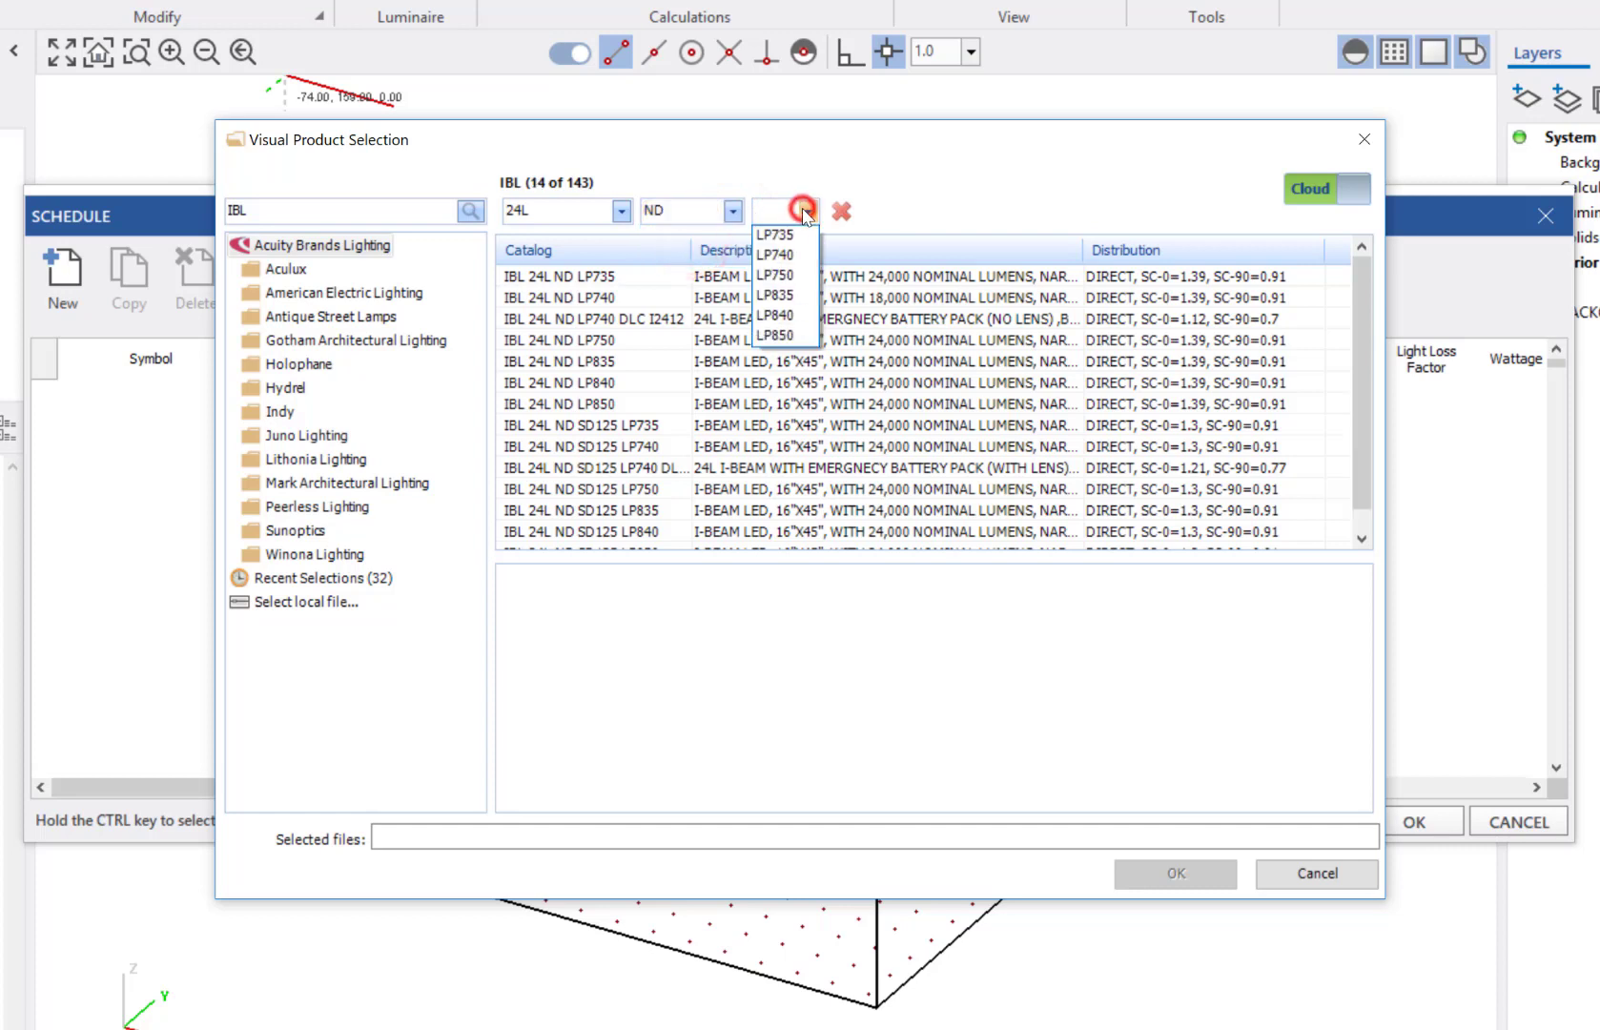
pyautogui.click(784, 255)
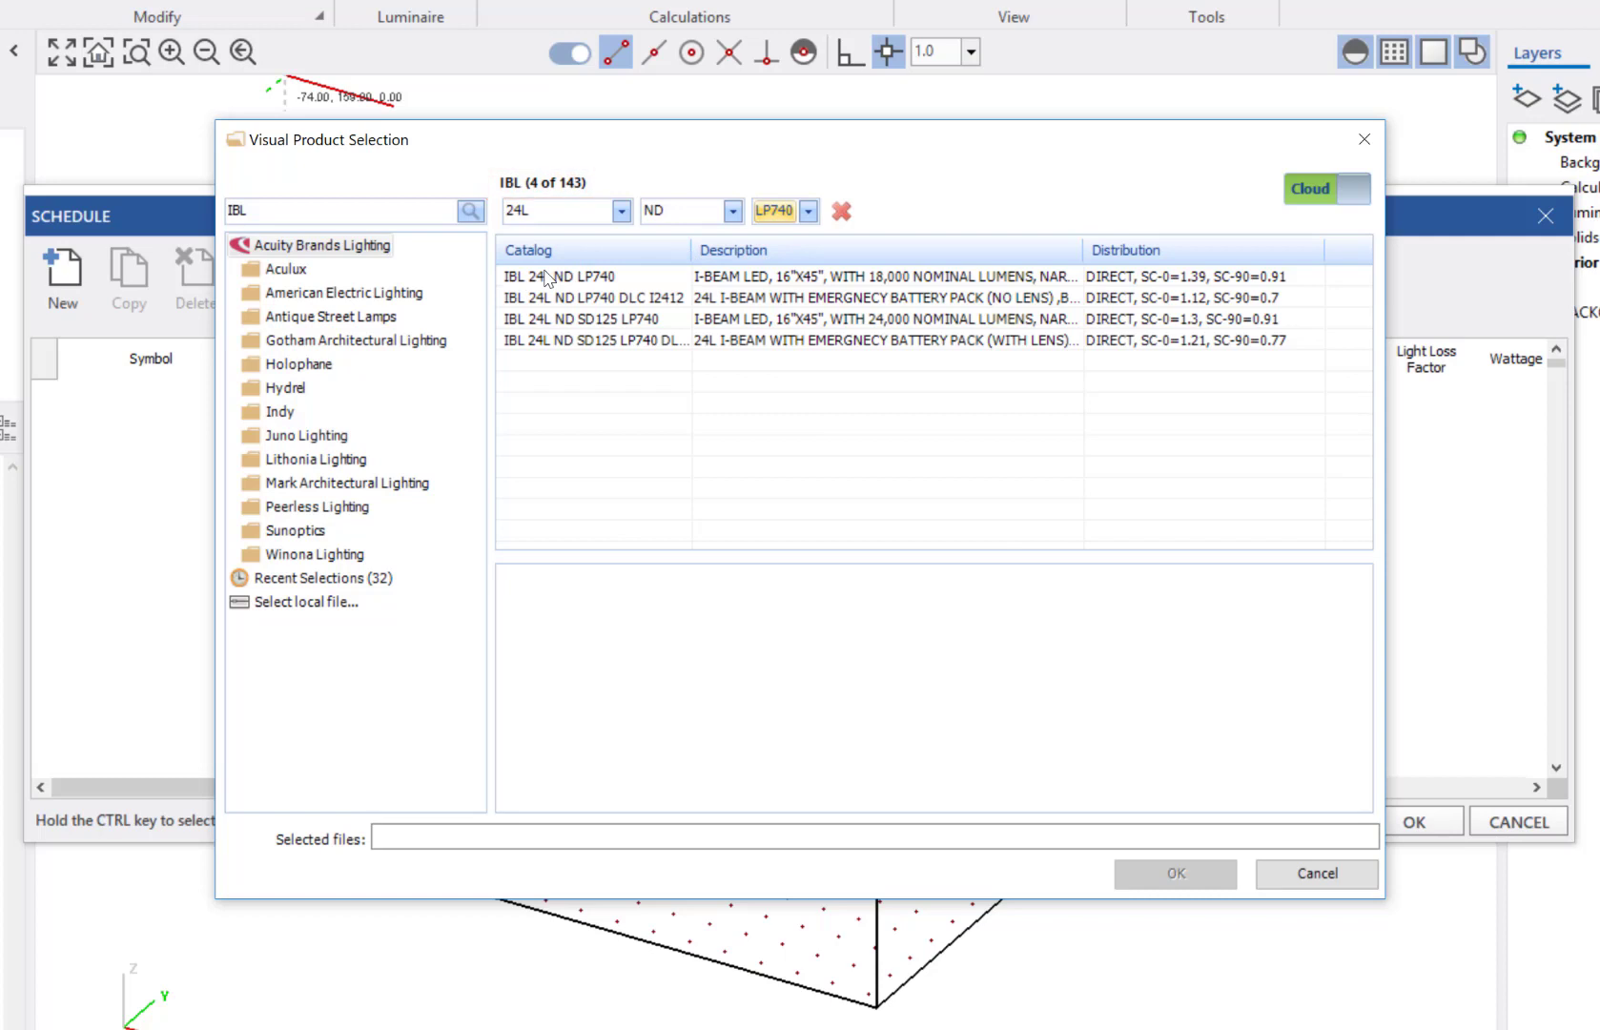
# - Select the IBL 24L ND LP740 product and load it into the schedule as type A
pyautogui.click(547, 277)
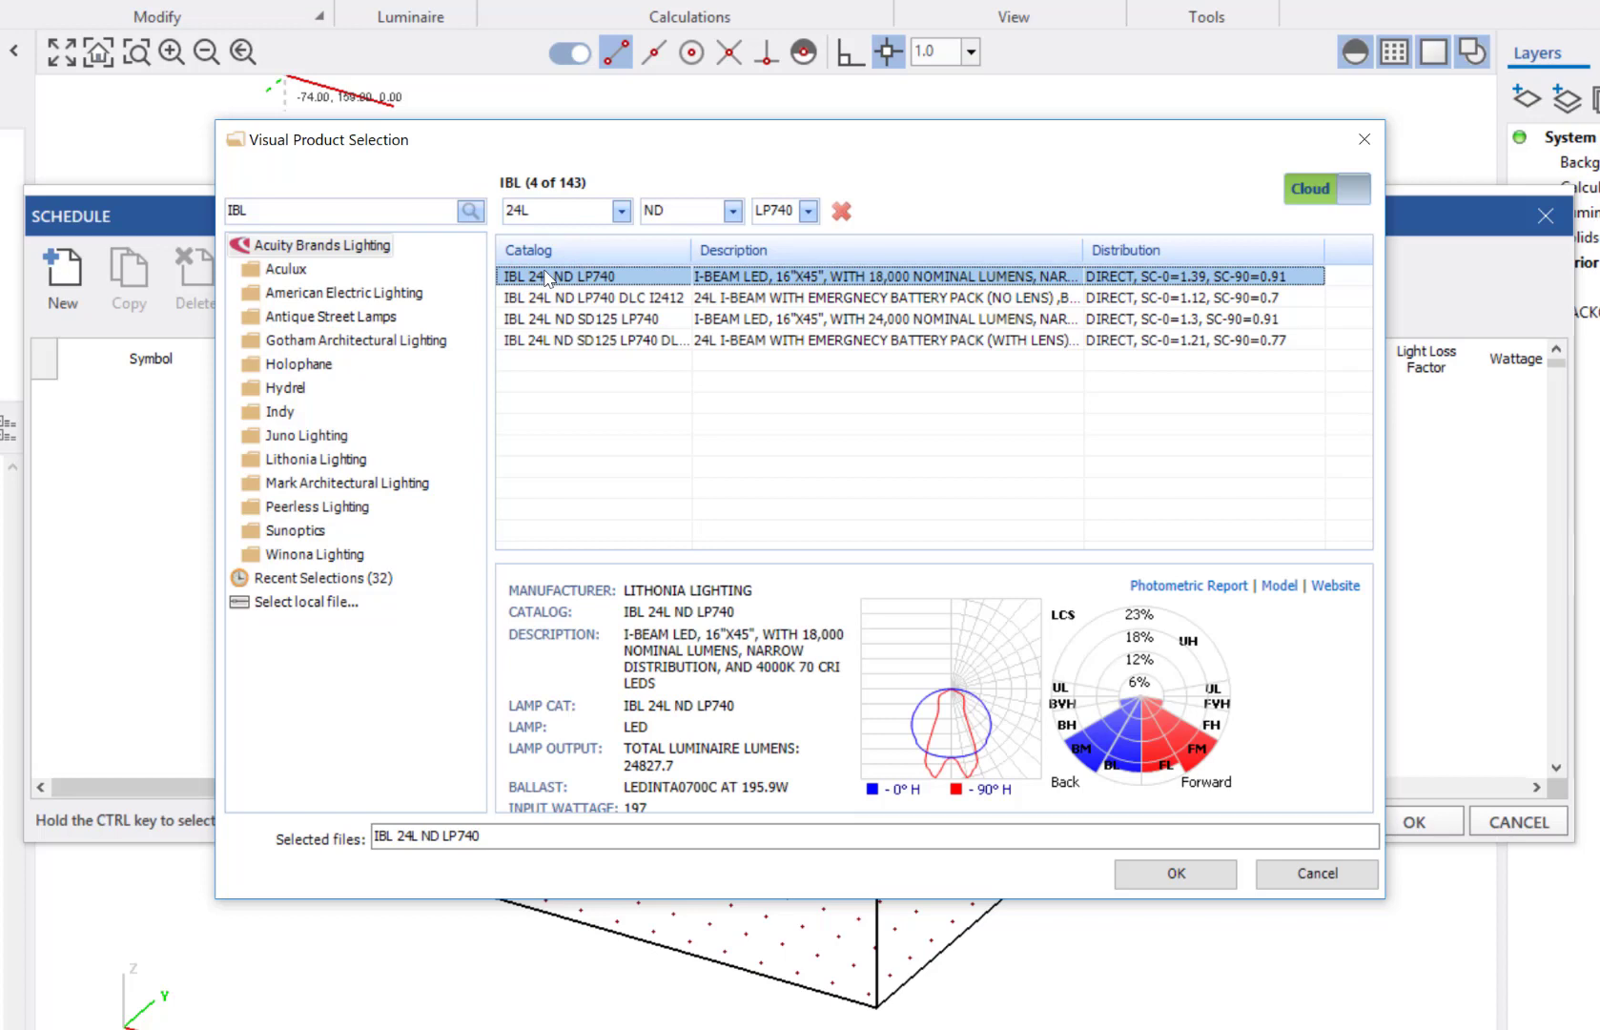
pyautogui.click(1165, 879)
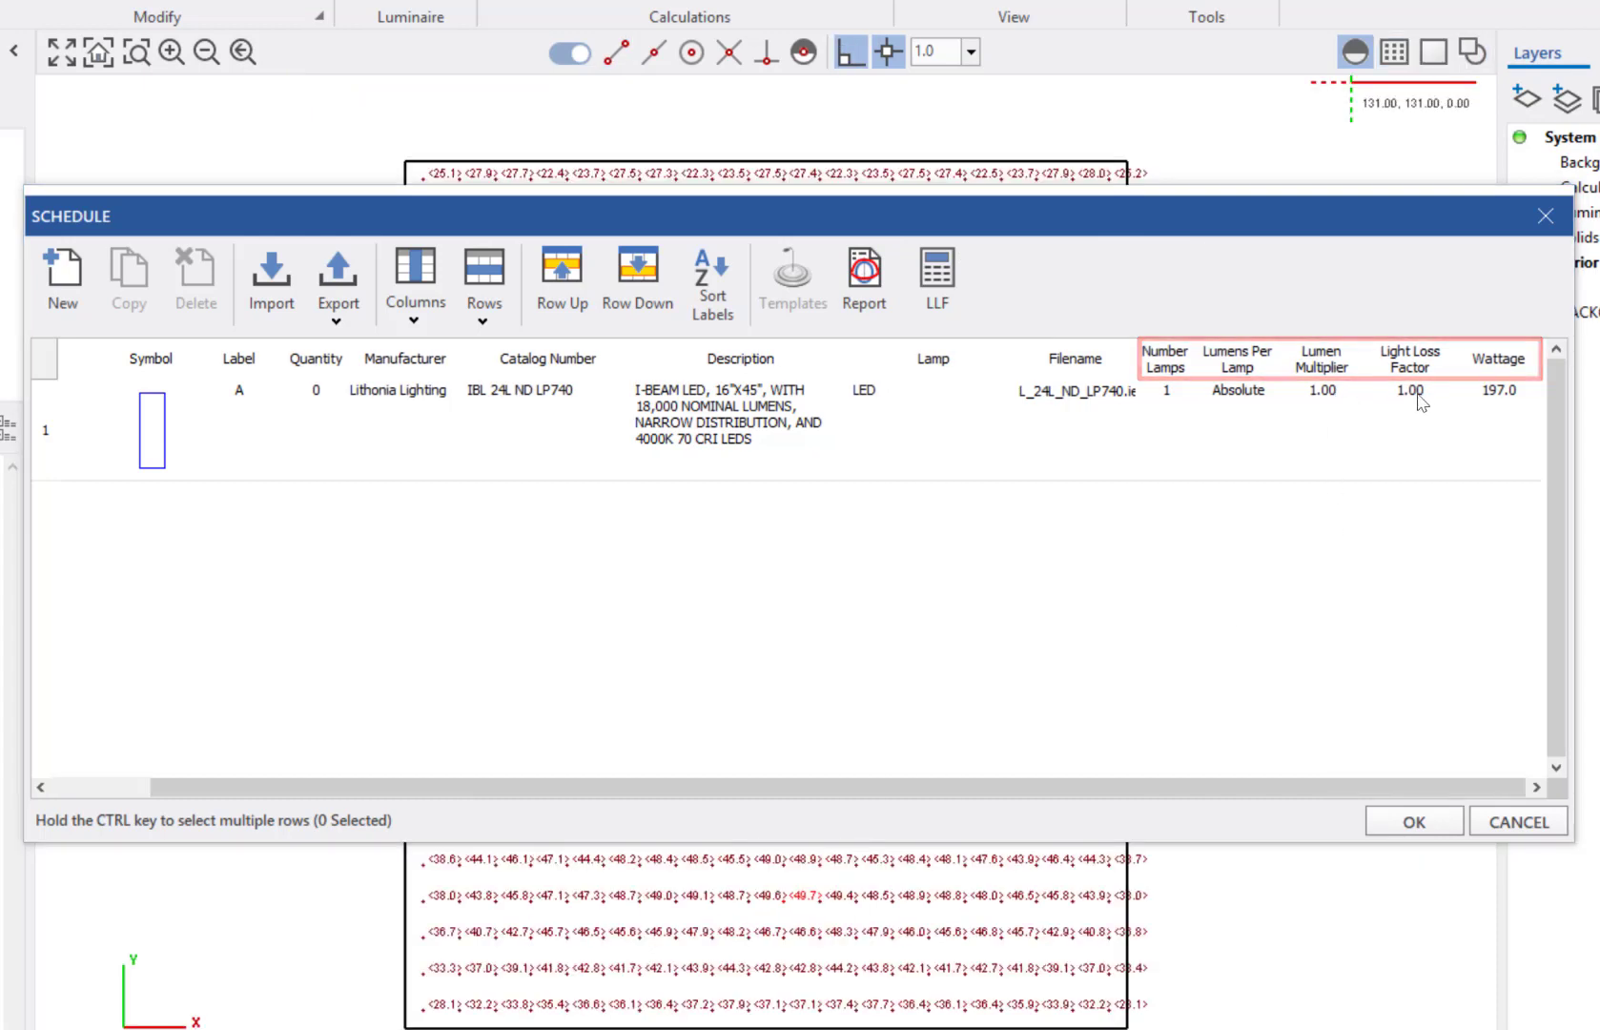
# - Set luminaire A's light loss factor to 0.9 and close the schedule with OK
pyautogui.doubleClick(1410, 391)
pyautogui.write('.9')
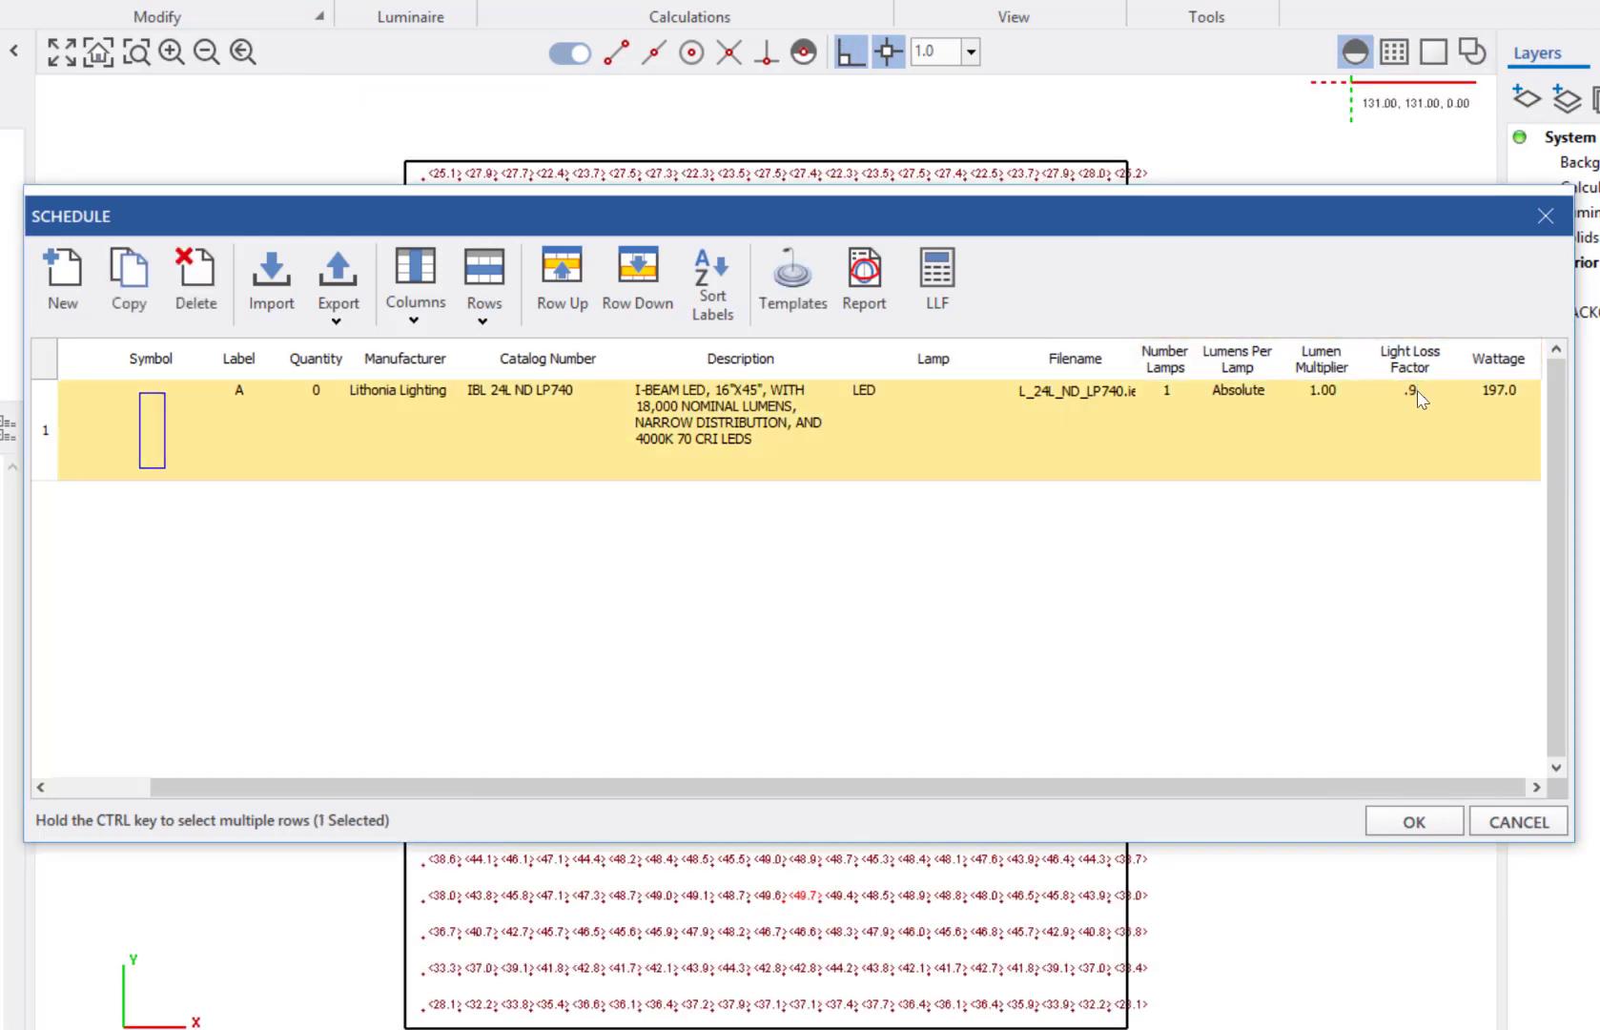
pyautogui.click(1380, 568)
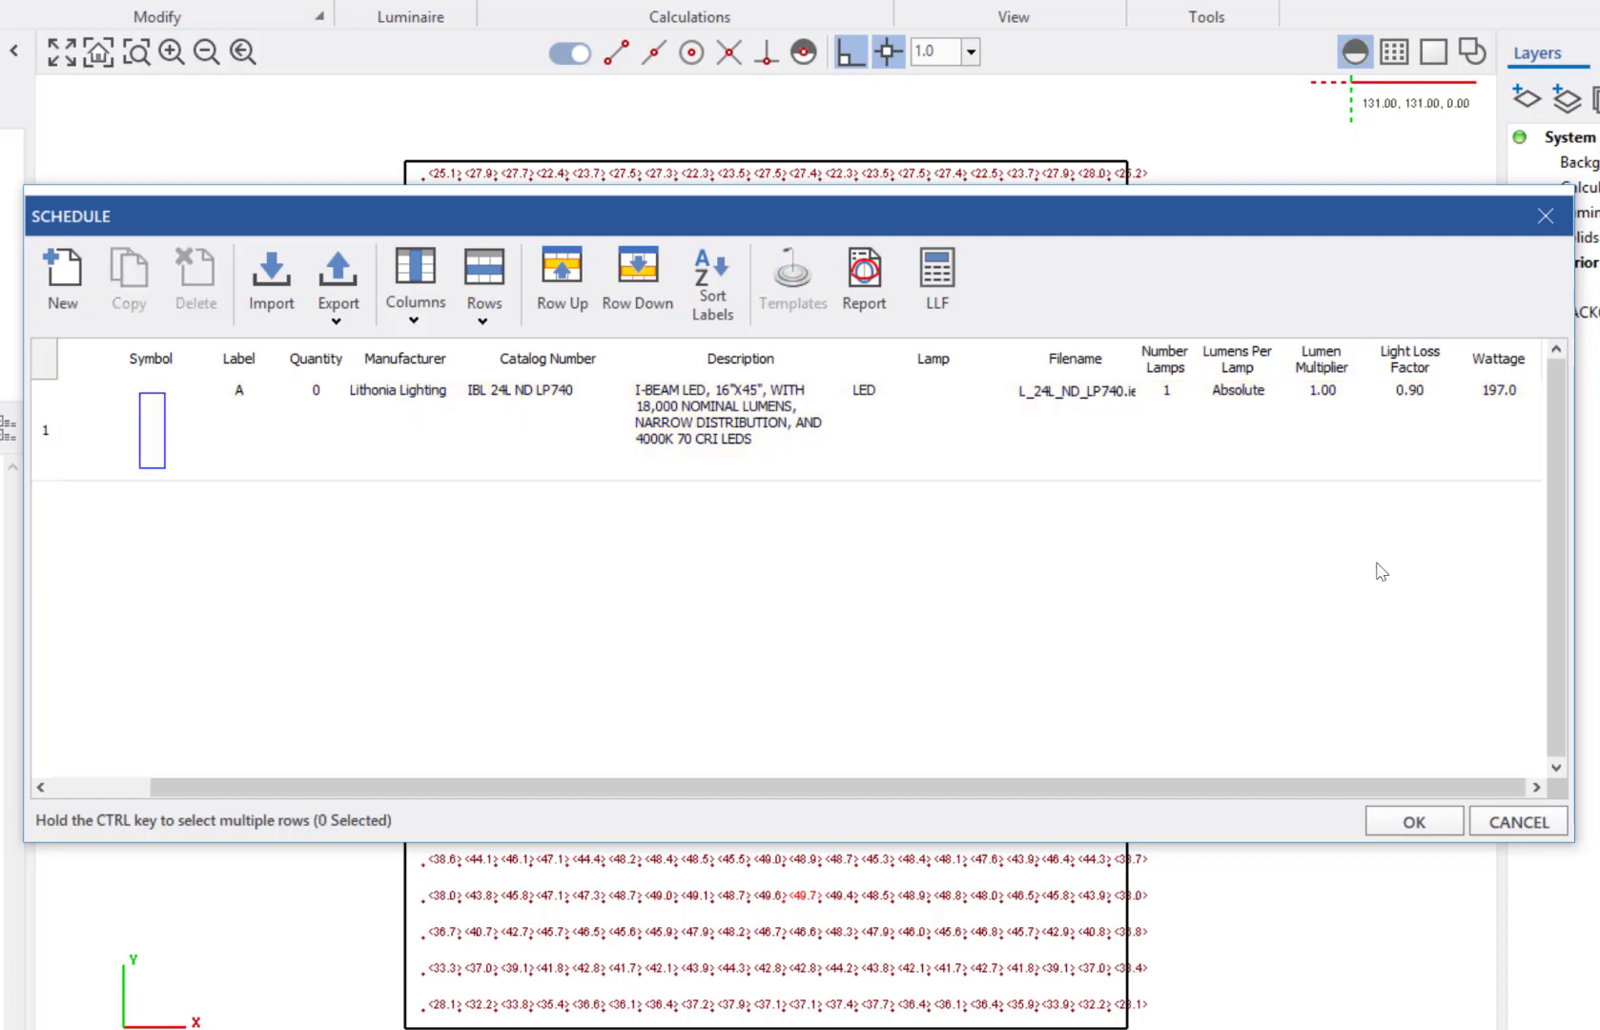
pyautogui.click(1391, 831)
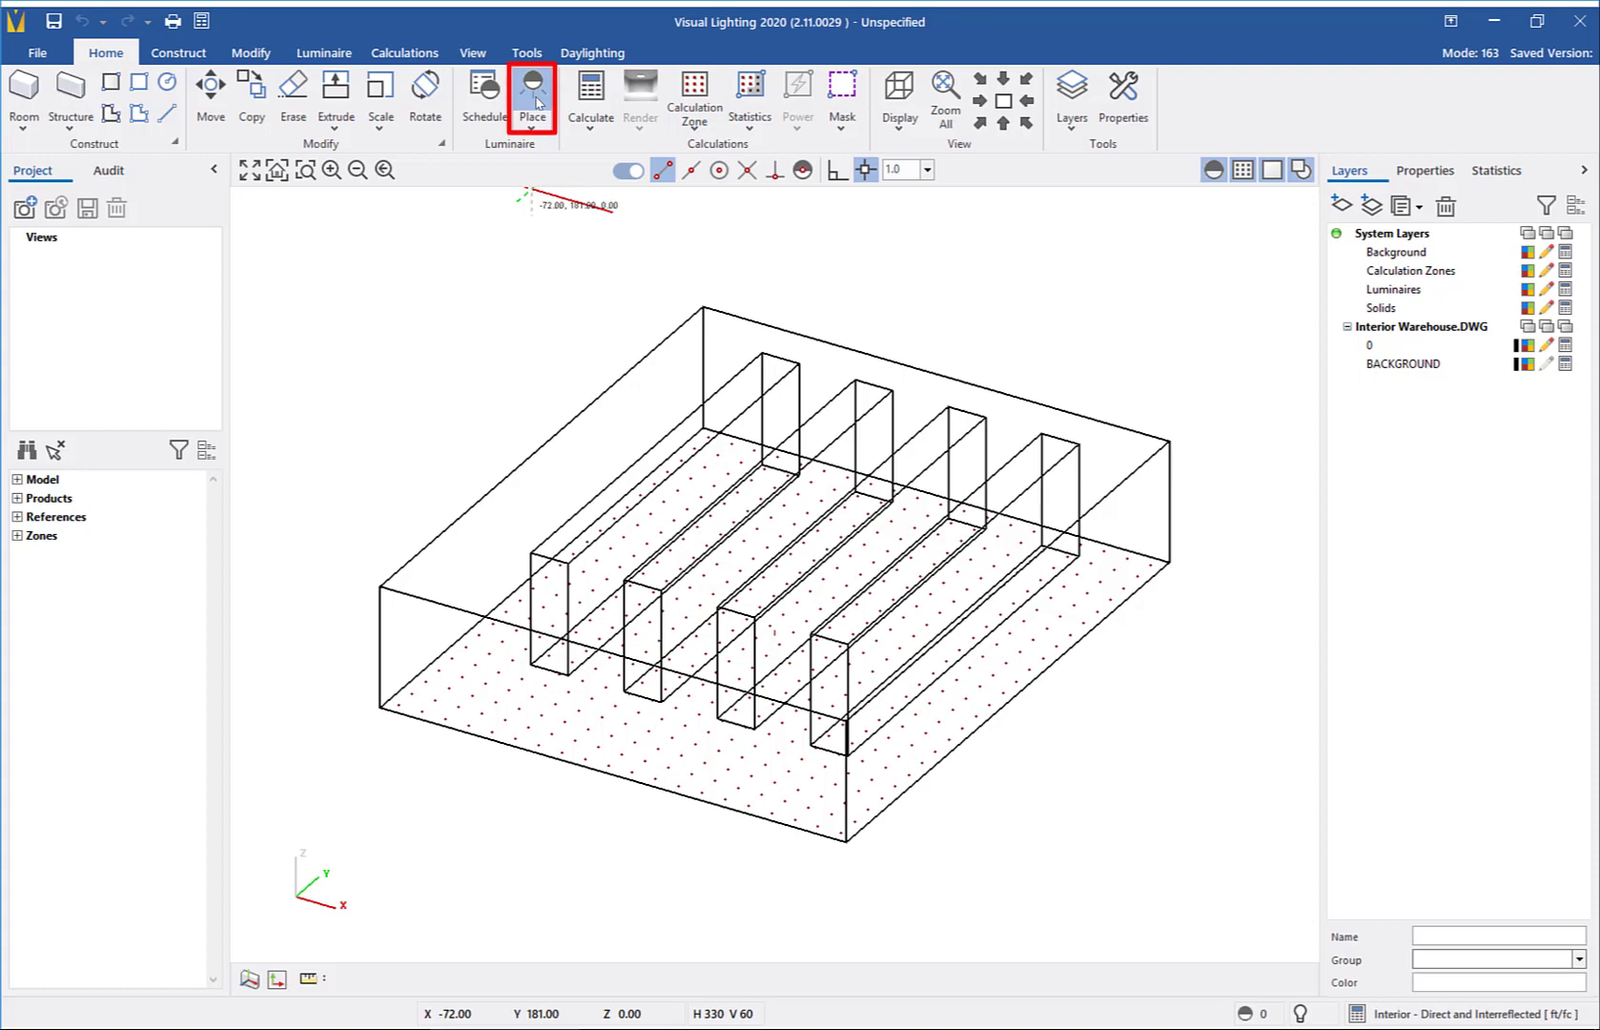
# - Begin placing IBL 24L ND LP740 luminaires at mounting height 24, viewing the warehouse from the top
pyautogui.click(536, 103)
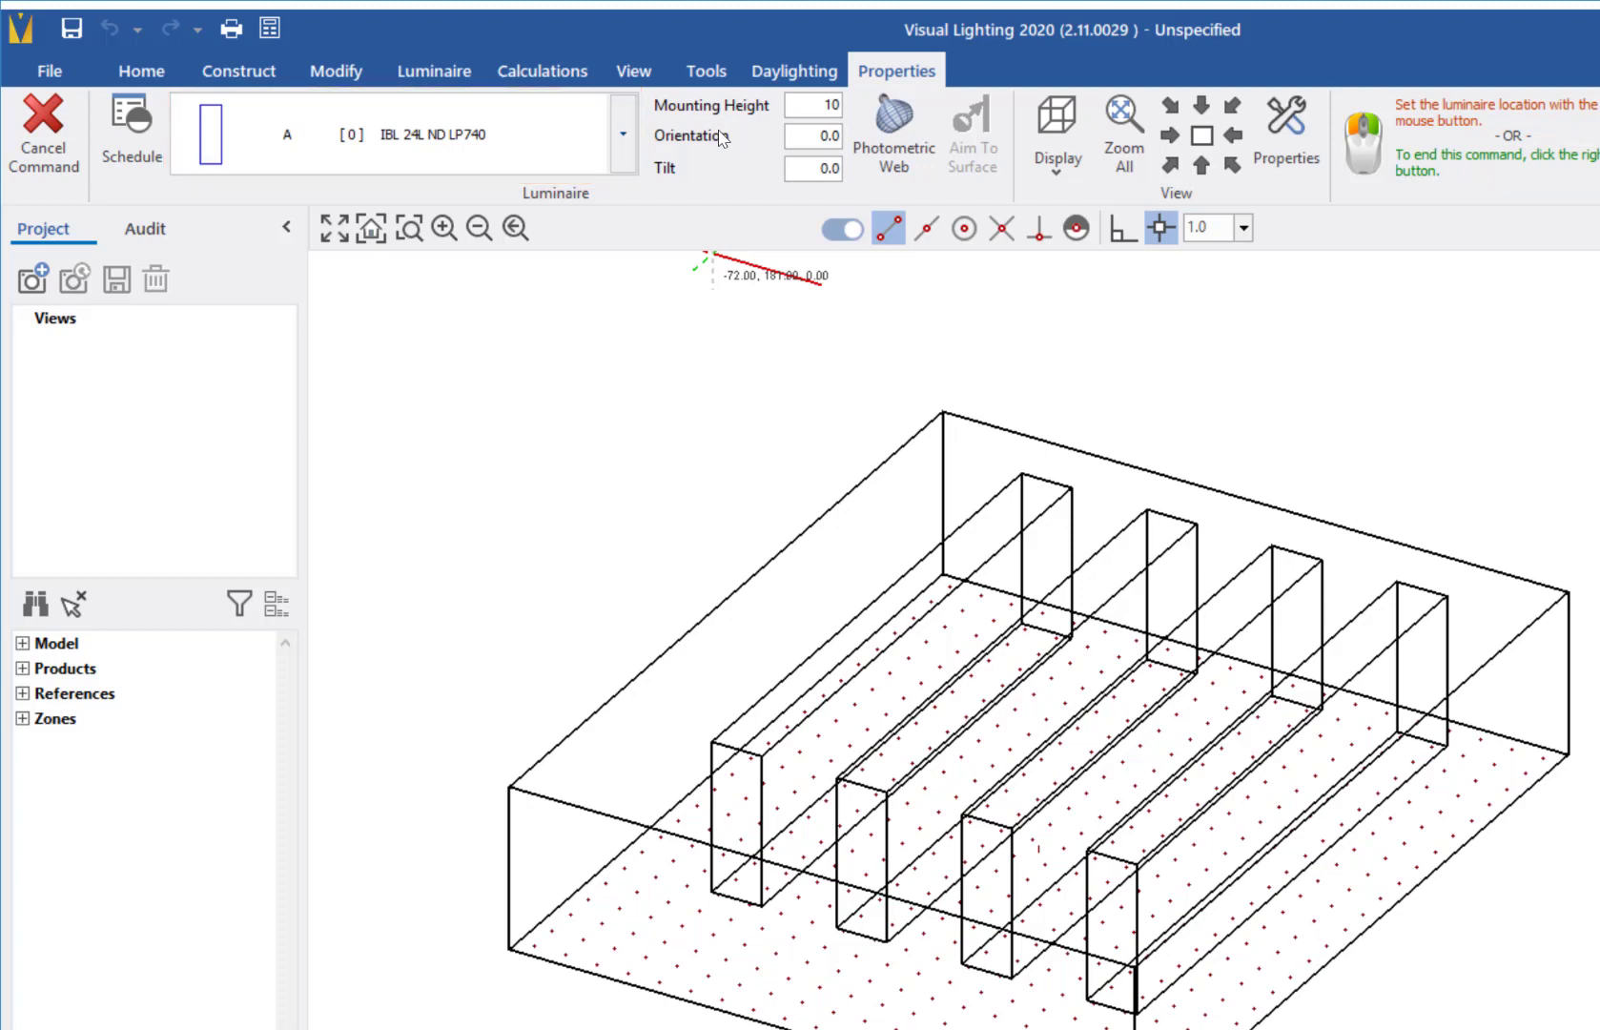
pyautogui.click(625, 134)
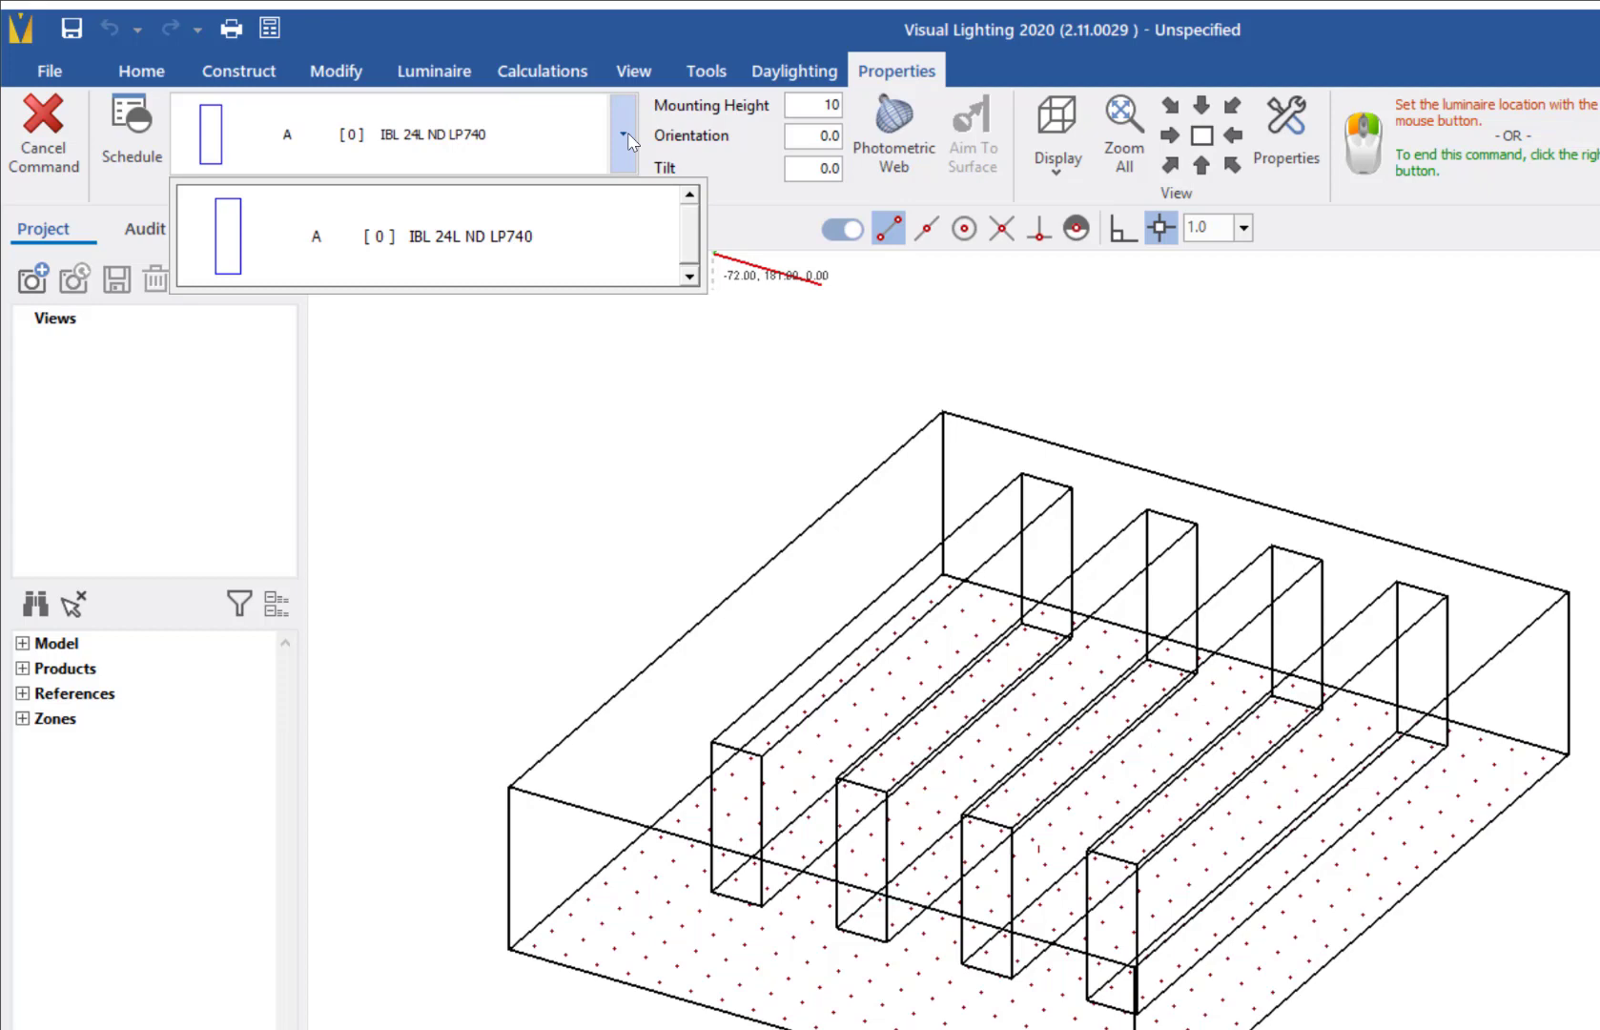
pyautogui.click(627, 132)
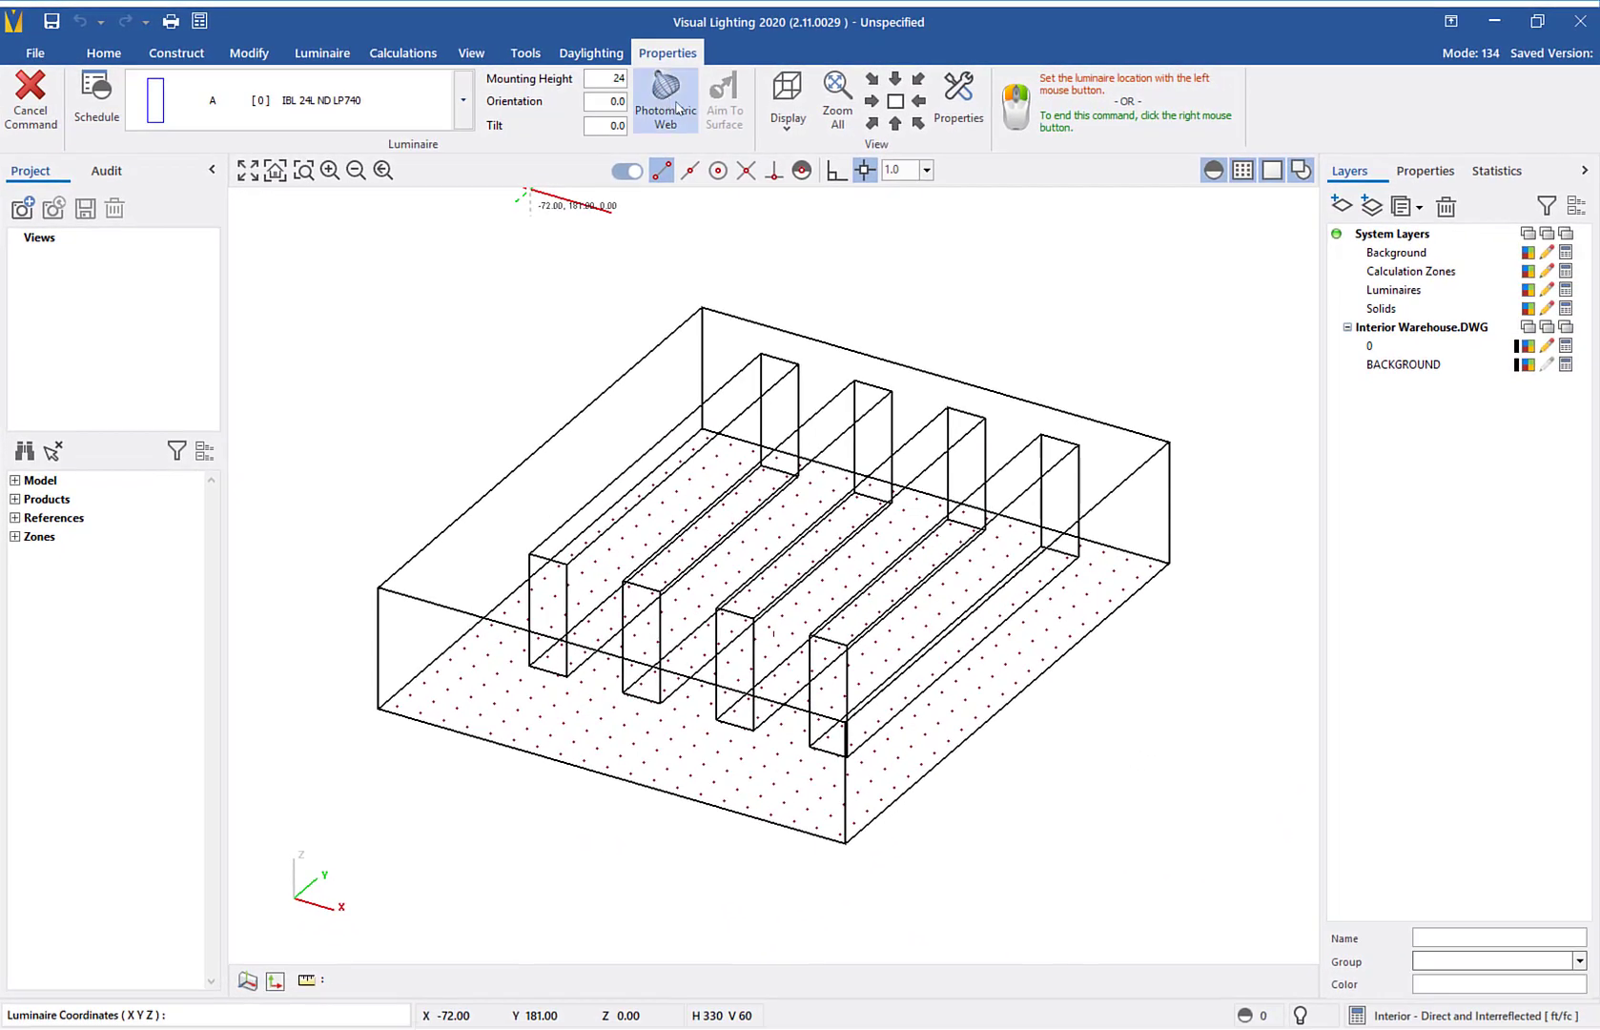
pyautogui.click(896, 102)
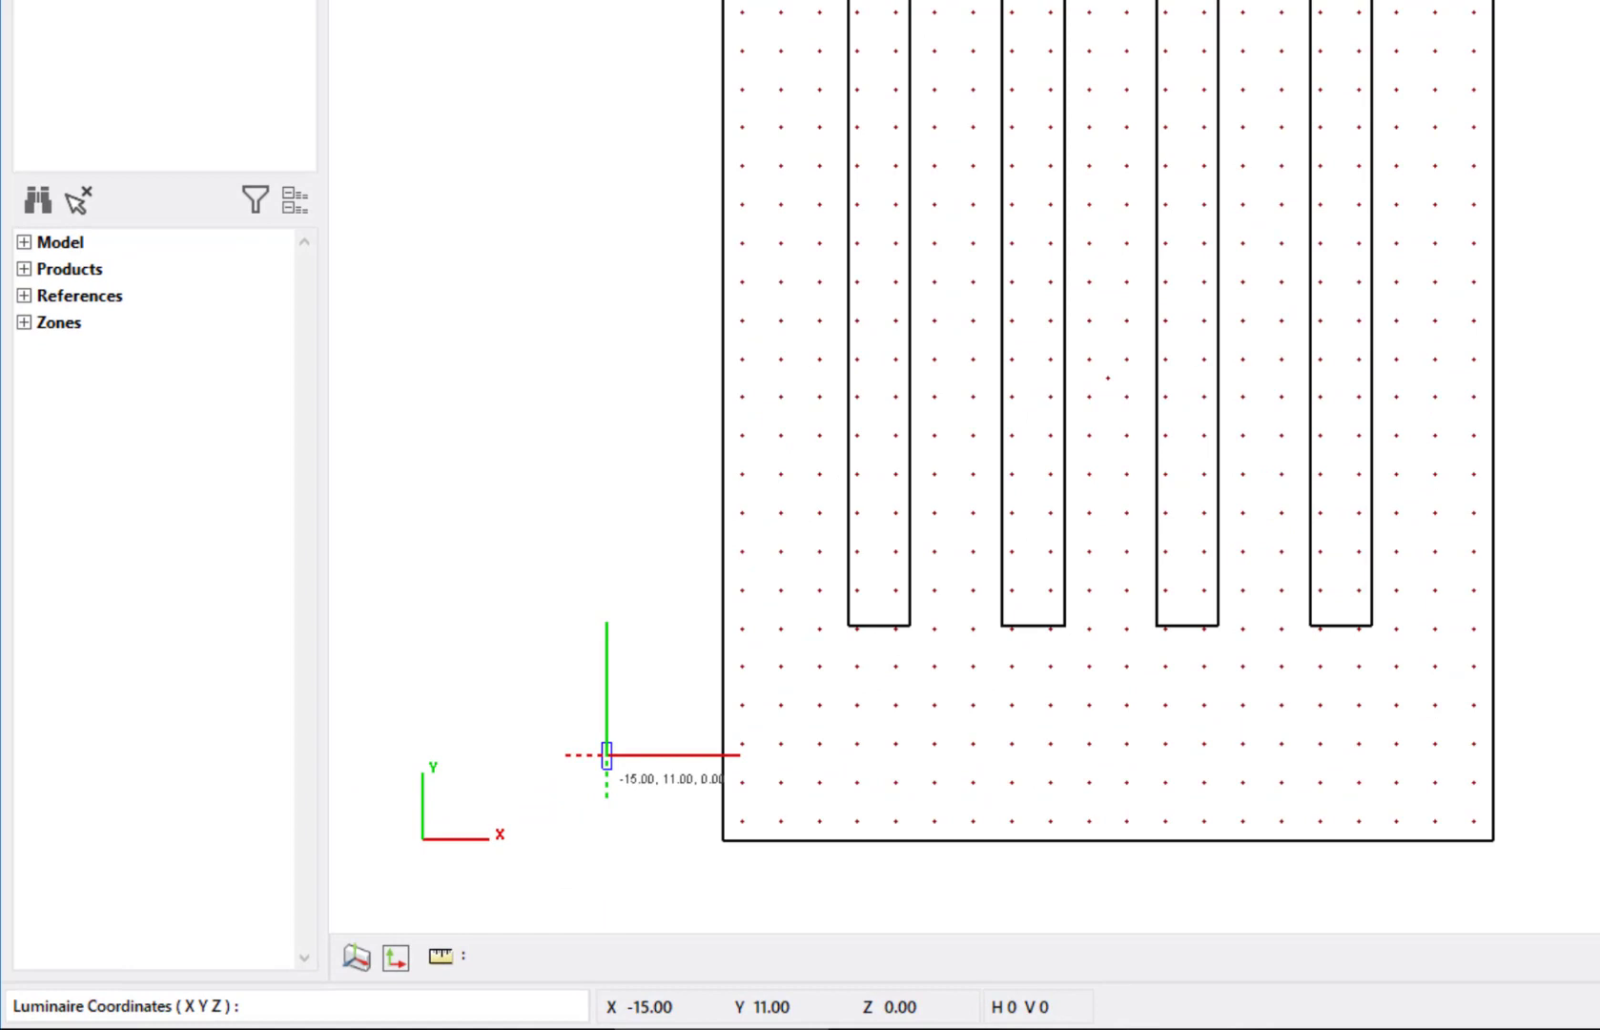
# - Place a type A luminaire at coordinates 10,10,0 and fit the whole warehouse in view
pyautogui.click(348, 1007)
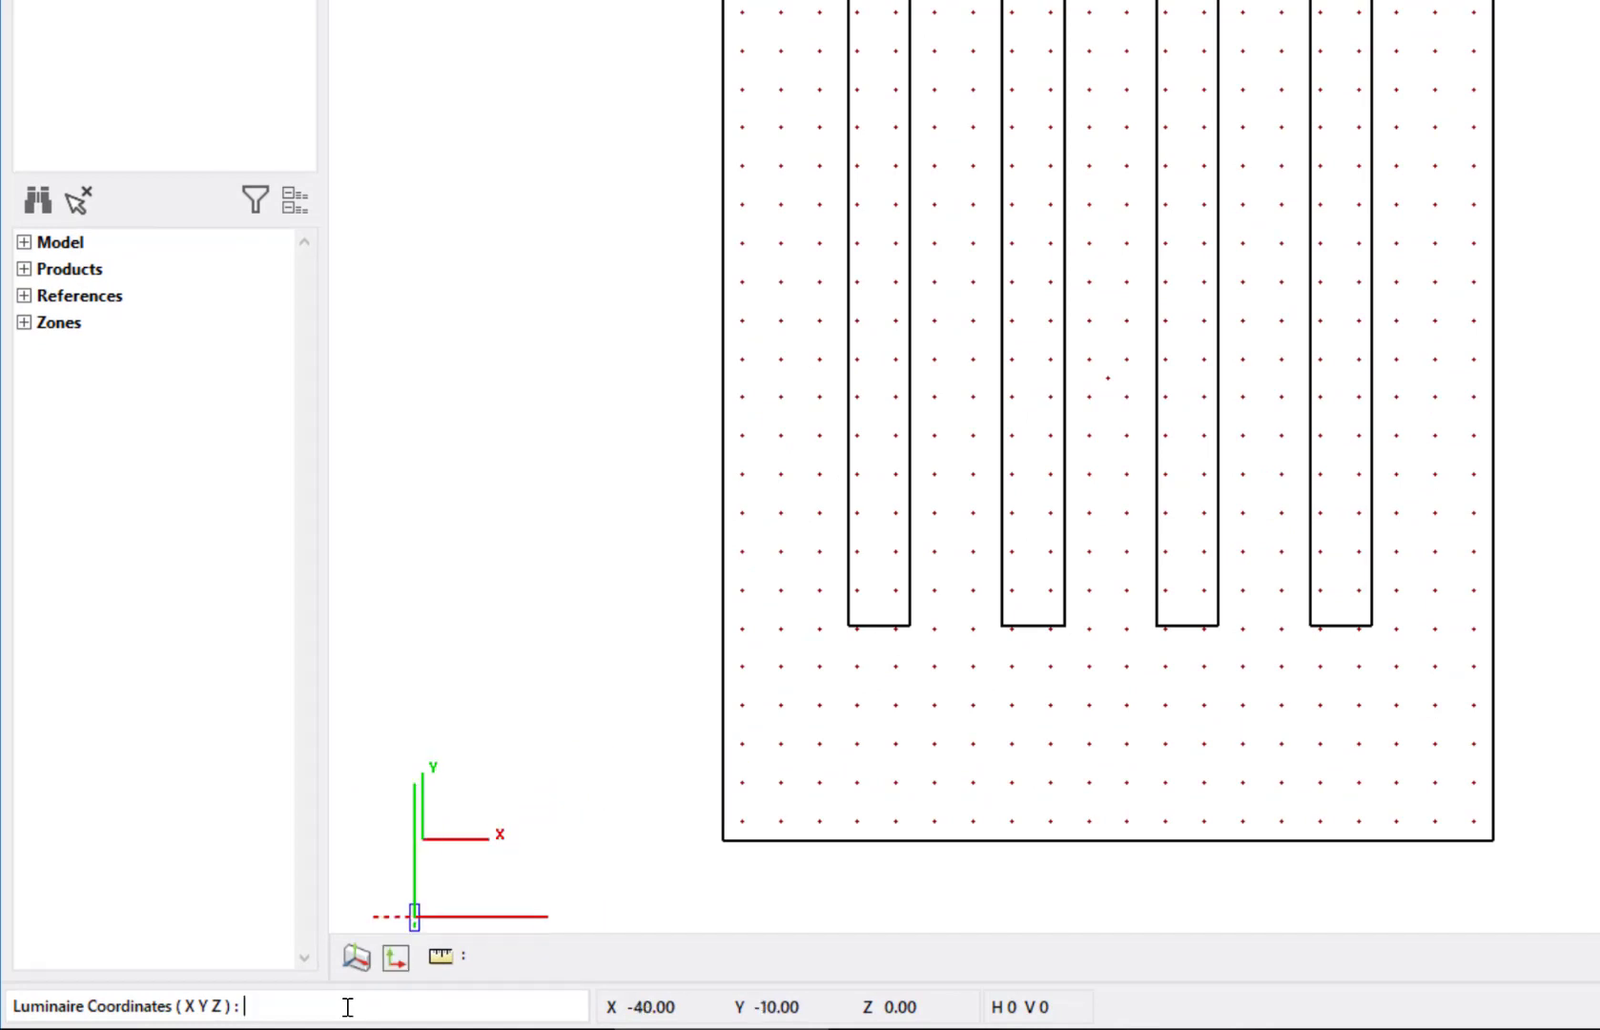
pyautogui.write('10')
pyautogui.press('BackSpace')
pyautogui.press('BackSpace')
pyautogui.write('10,10,0')
pyautogui.press('Return')
pyautogui.press('Return')
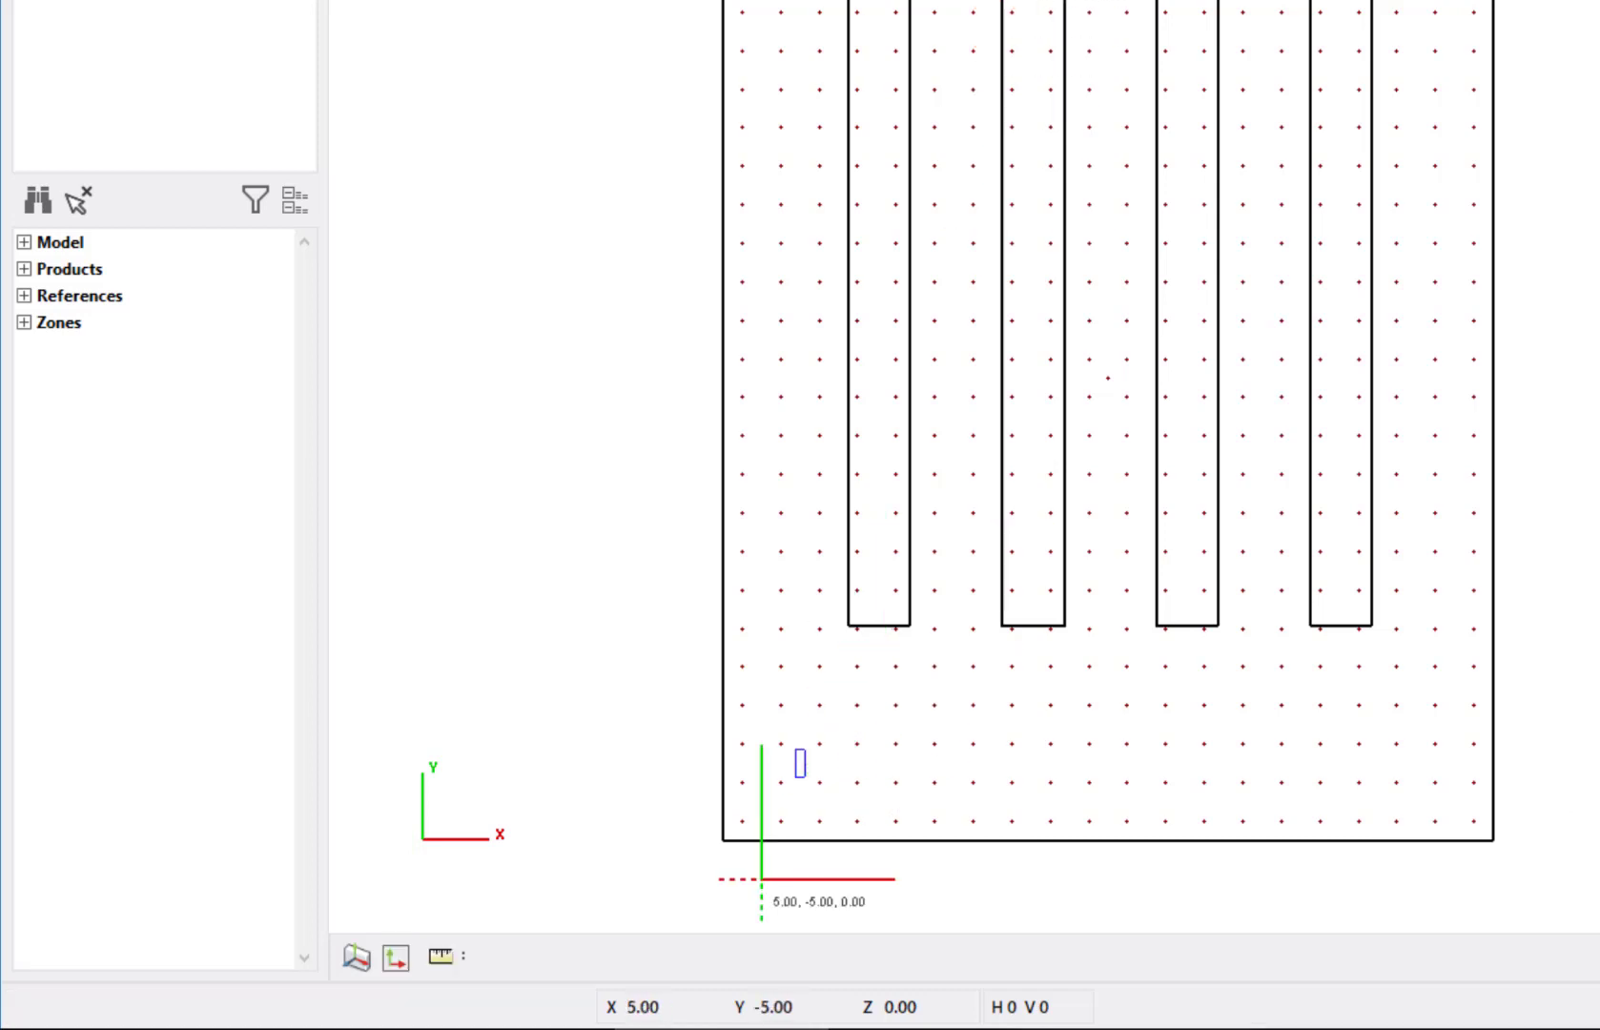
pyautogui.scroll(2, 790, 767)
pyautogui.scroll(2, 763, 753)
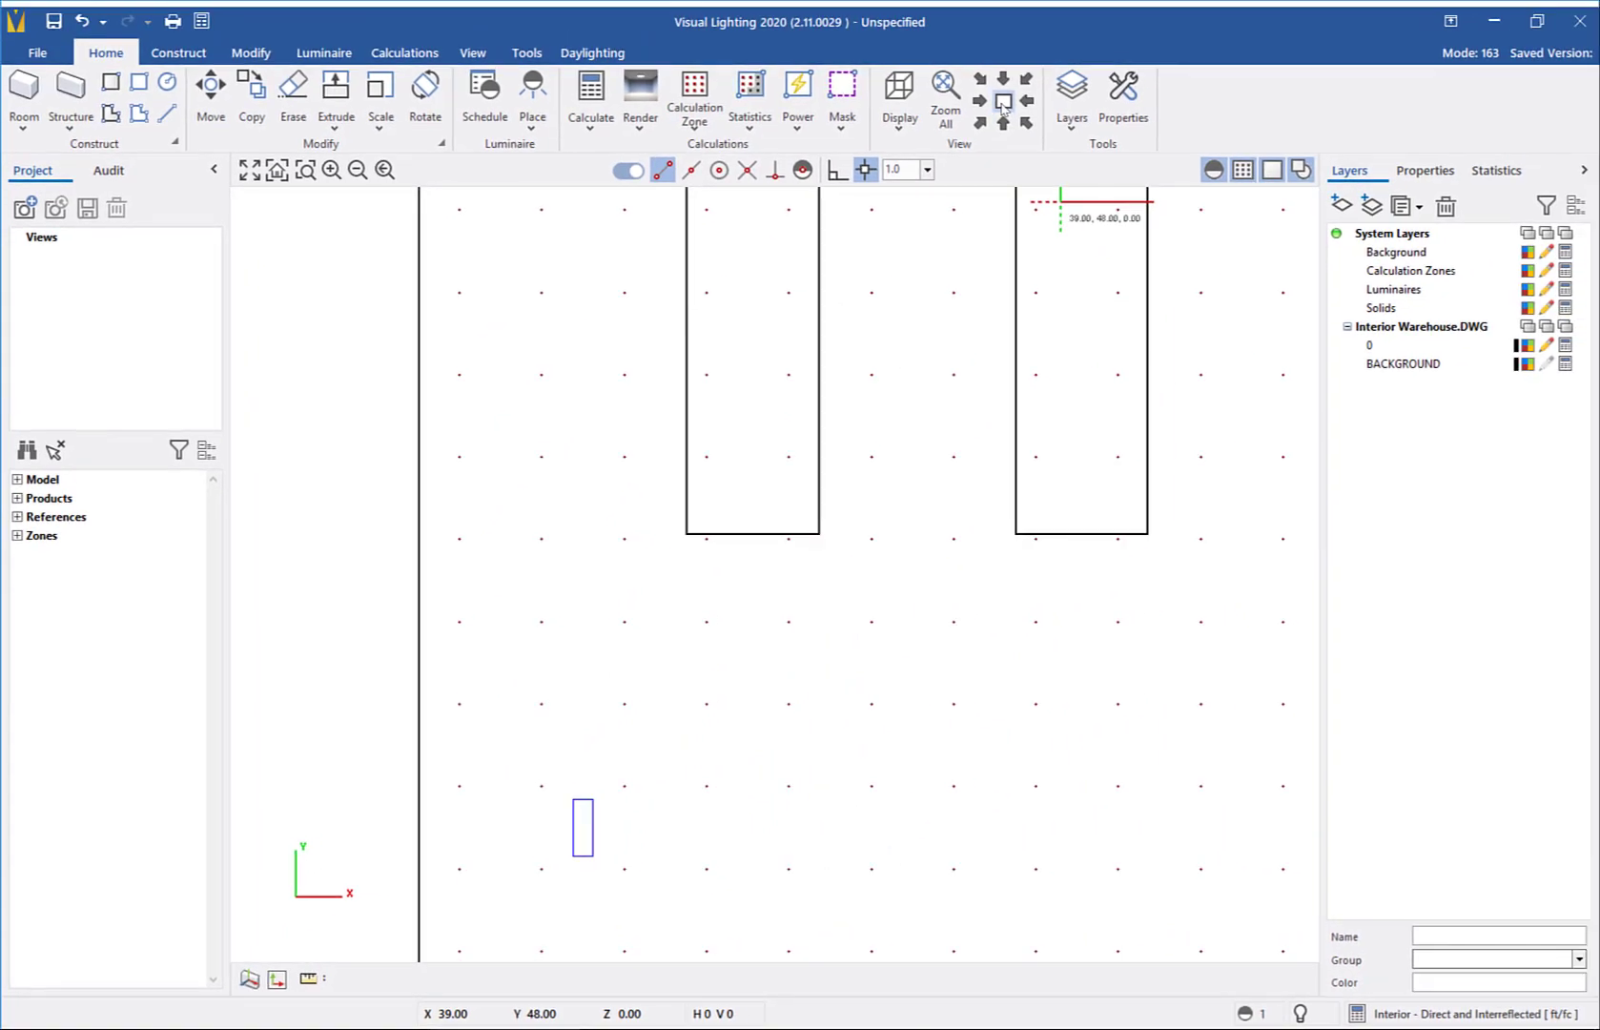
pyautogui.click(945, 99)
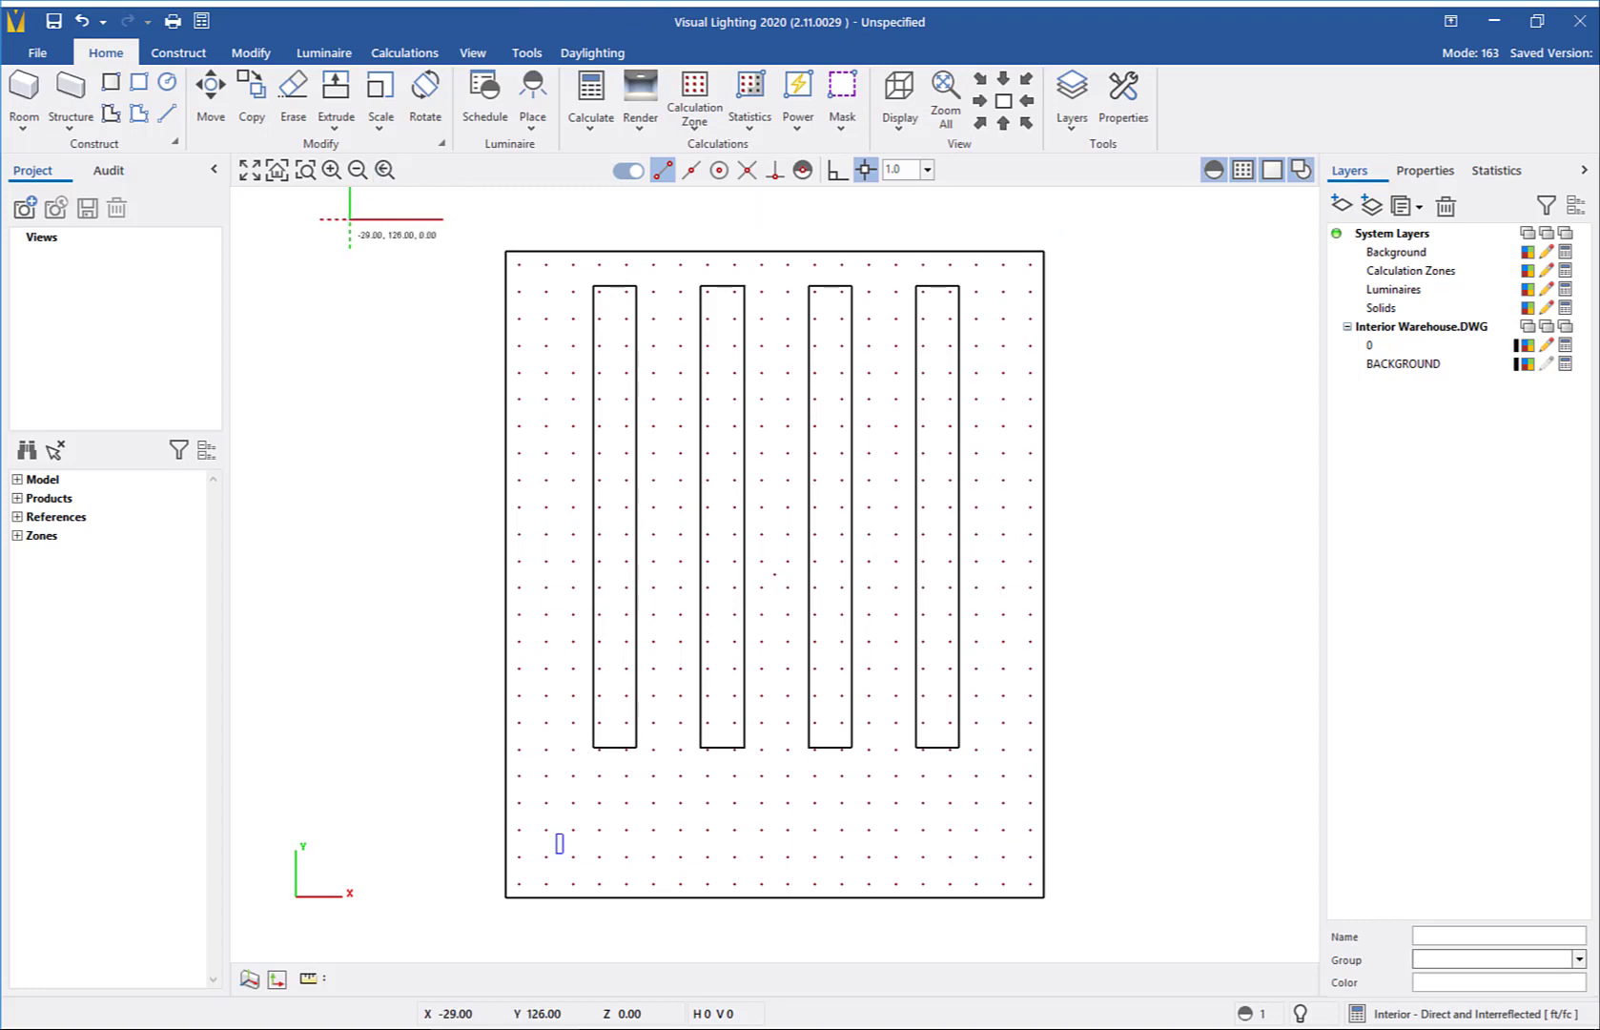
# - Start an Array Grid with X and Y spacing both set to 20
pyautogui.click(252, 49)
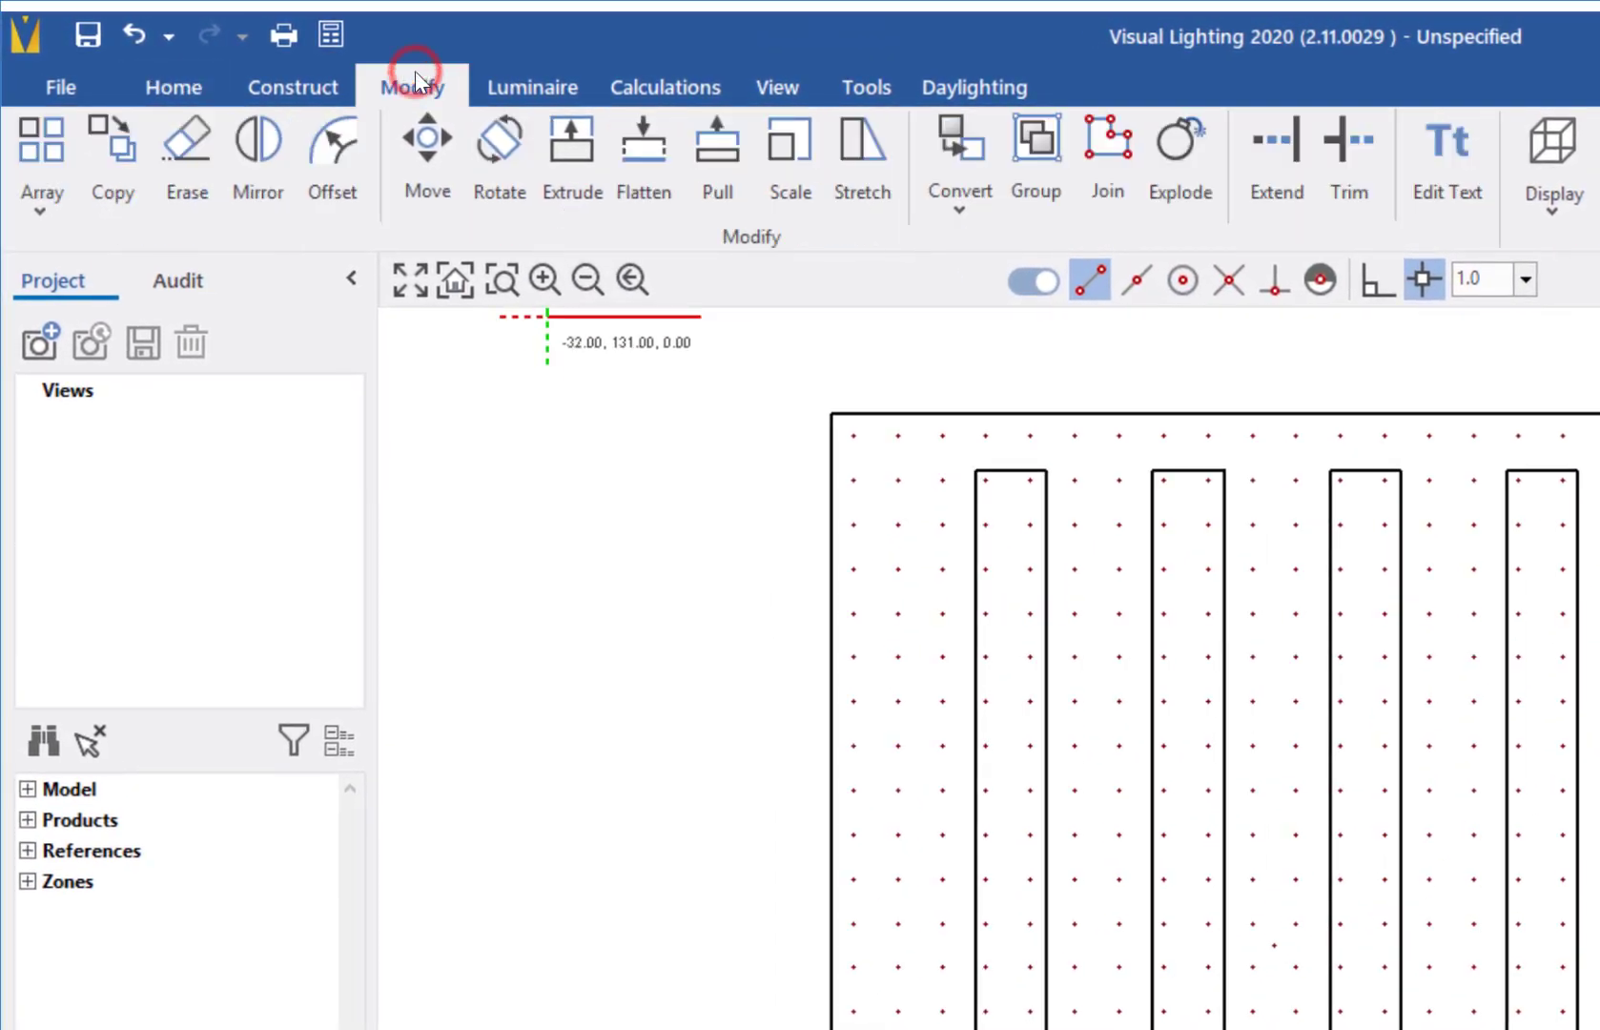
pyautogui.click(40, 208)
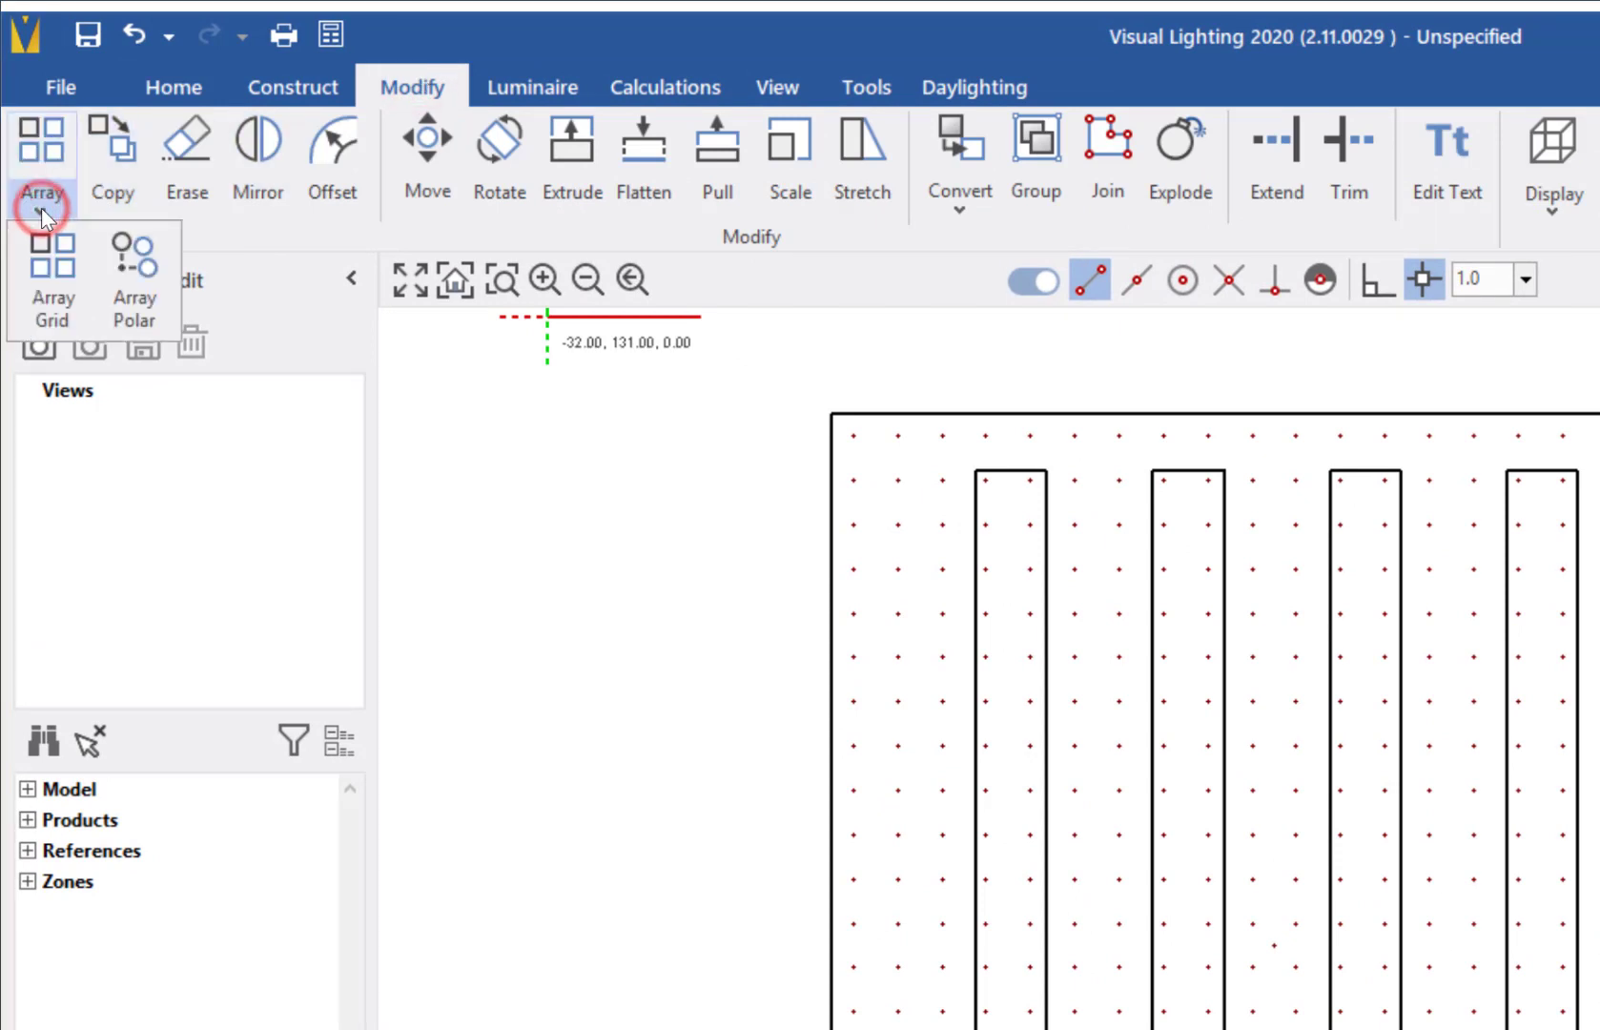
pyautogui.click(47, 281)
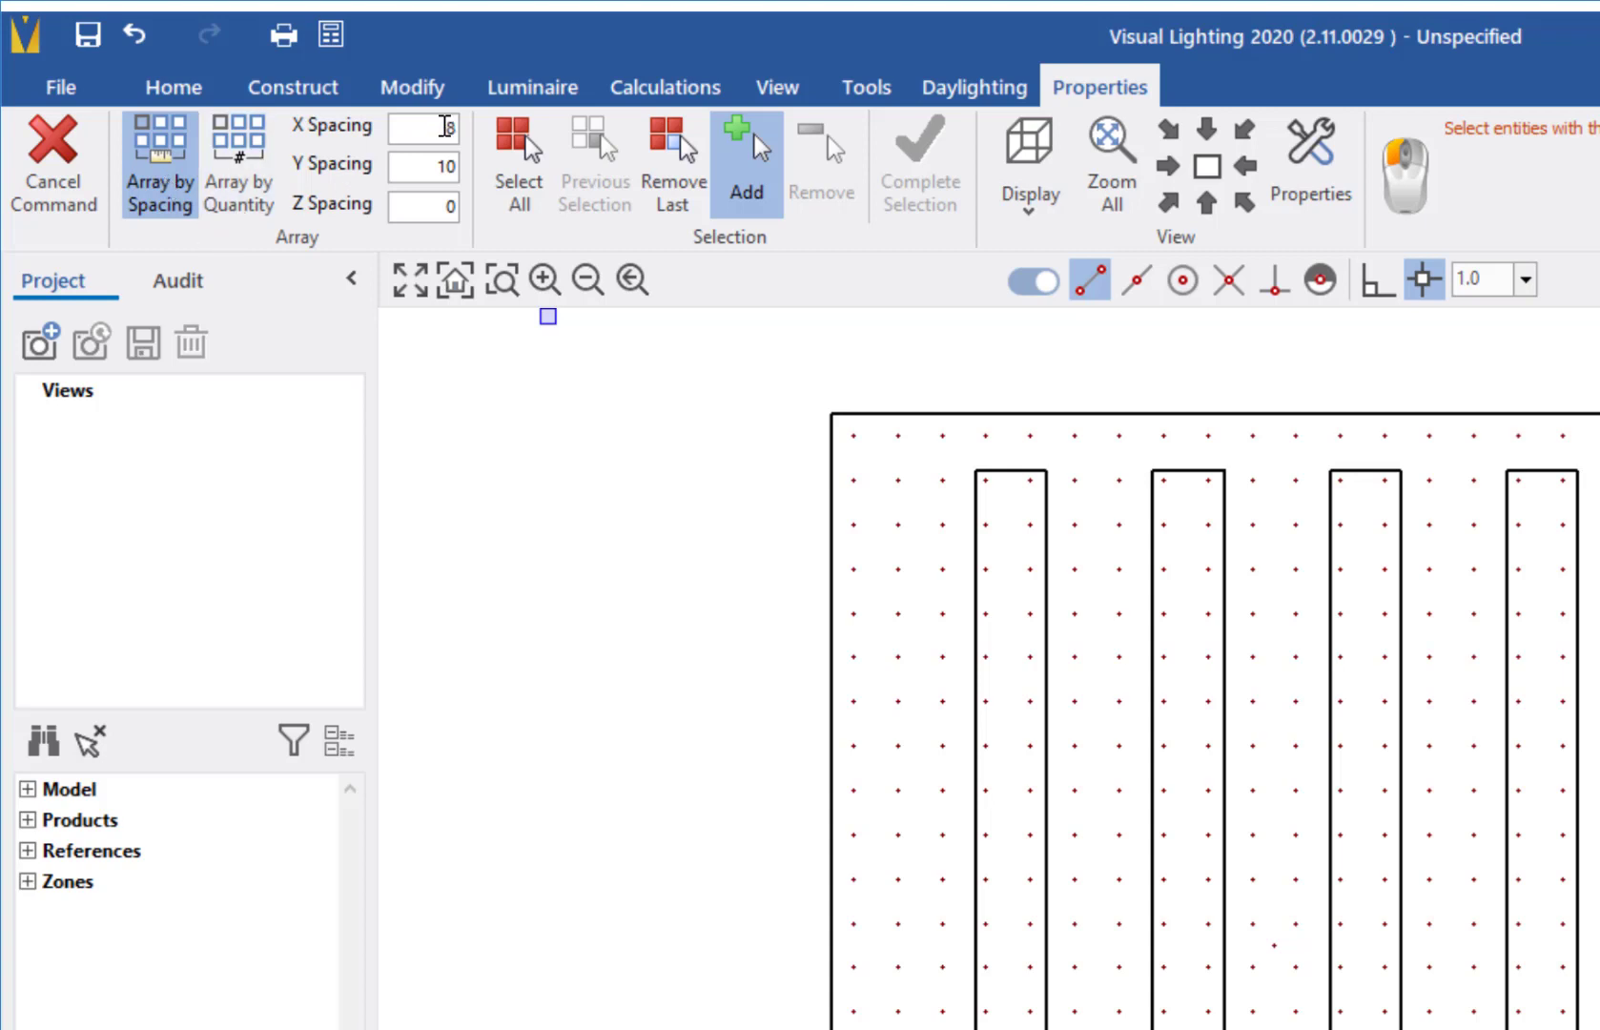
pyautogui.doubleClick(445, 127)
pyautogui.write('20')
pyautogui.doubleClick(420, 167)
pyautogui.write('20')
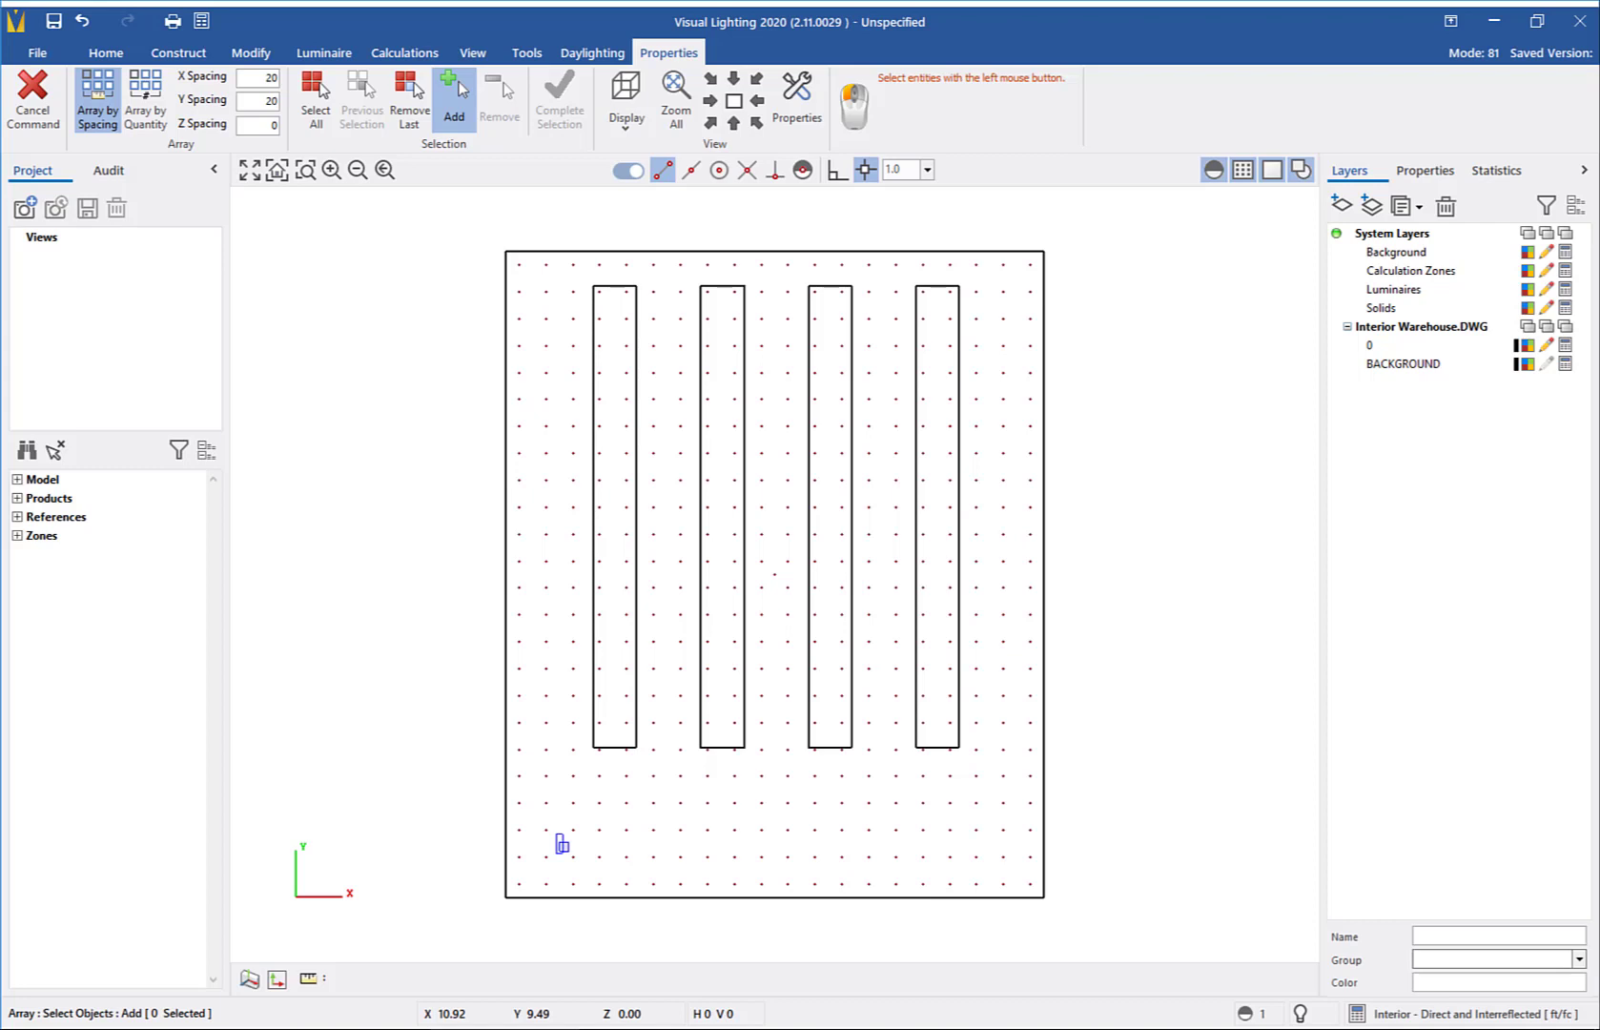
# - Select the luminaire and set base and destination points to fill the warehouse with fixtures
pyautogui.click(562, 844)
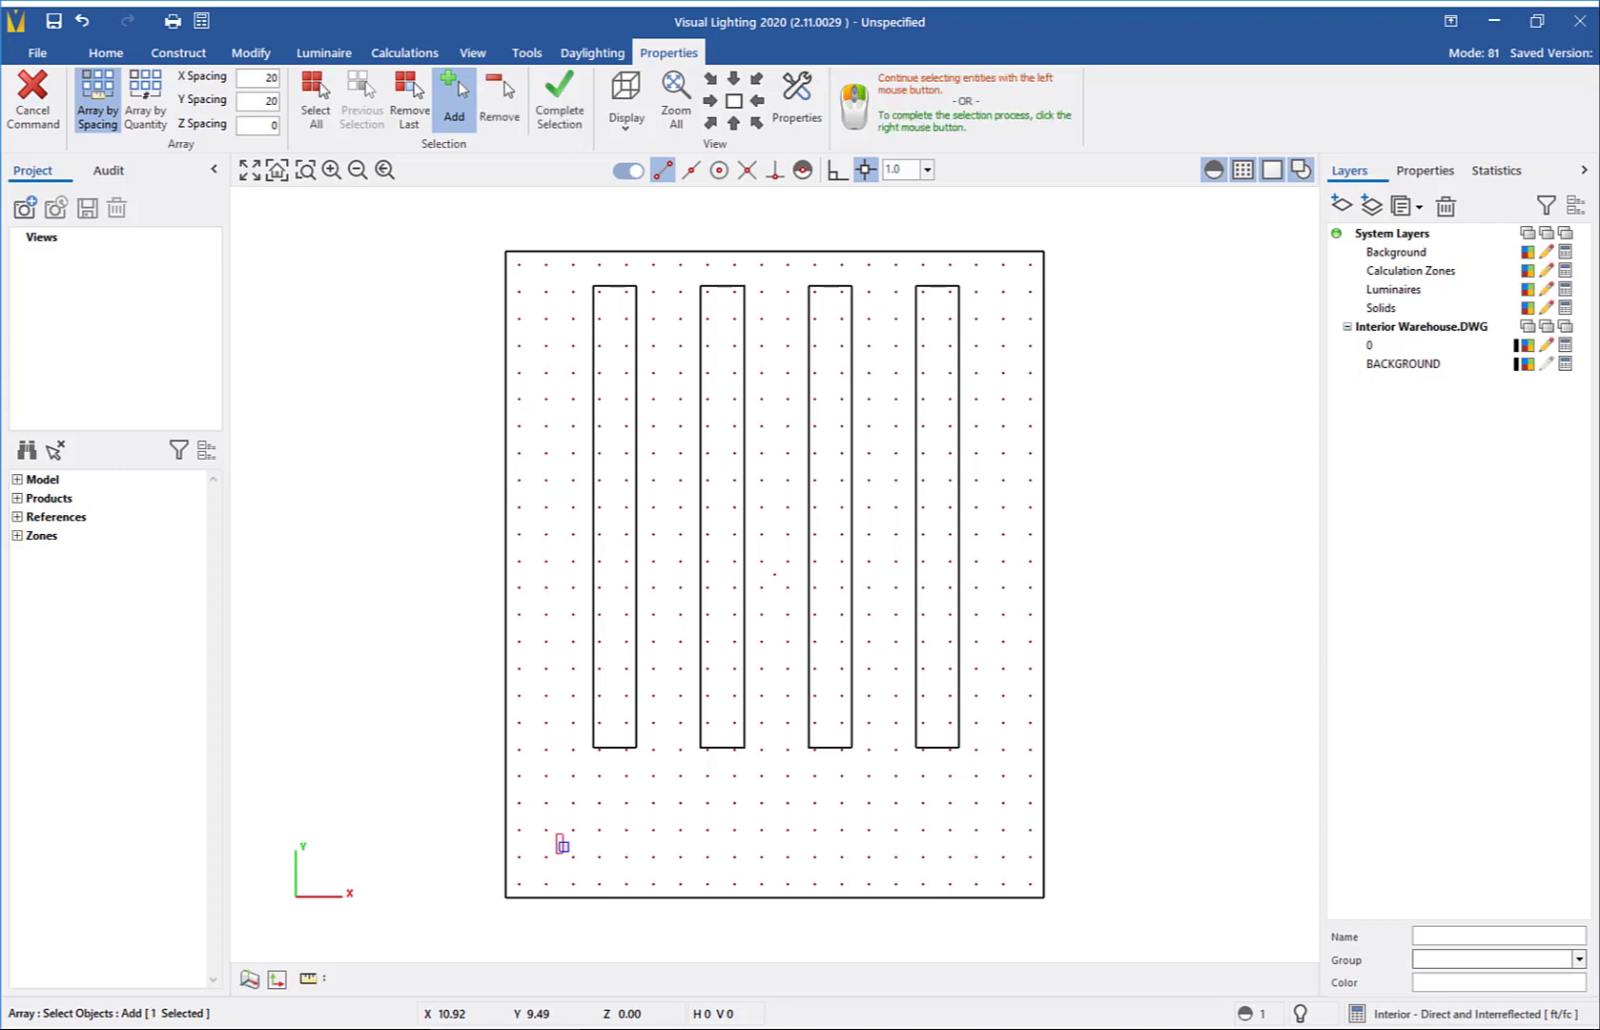
pyautogui.rightClick(561, 843)
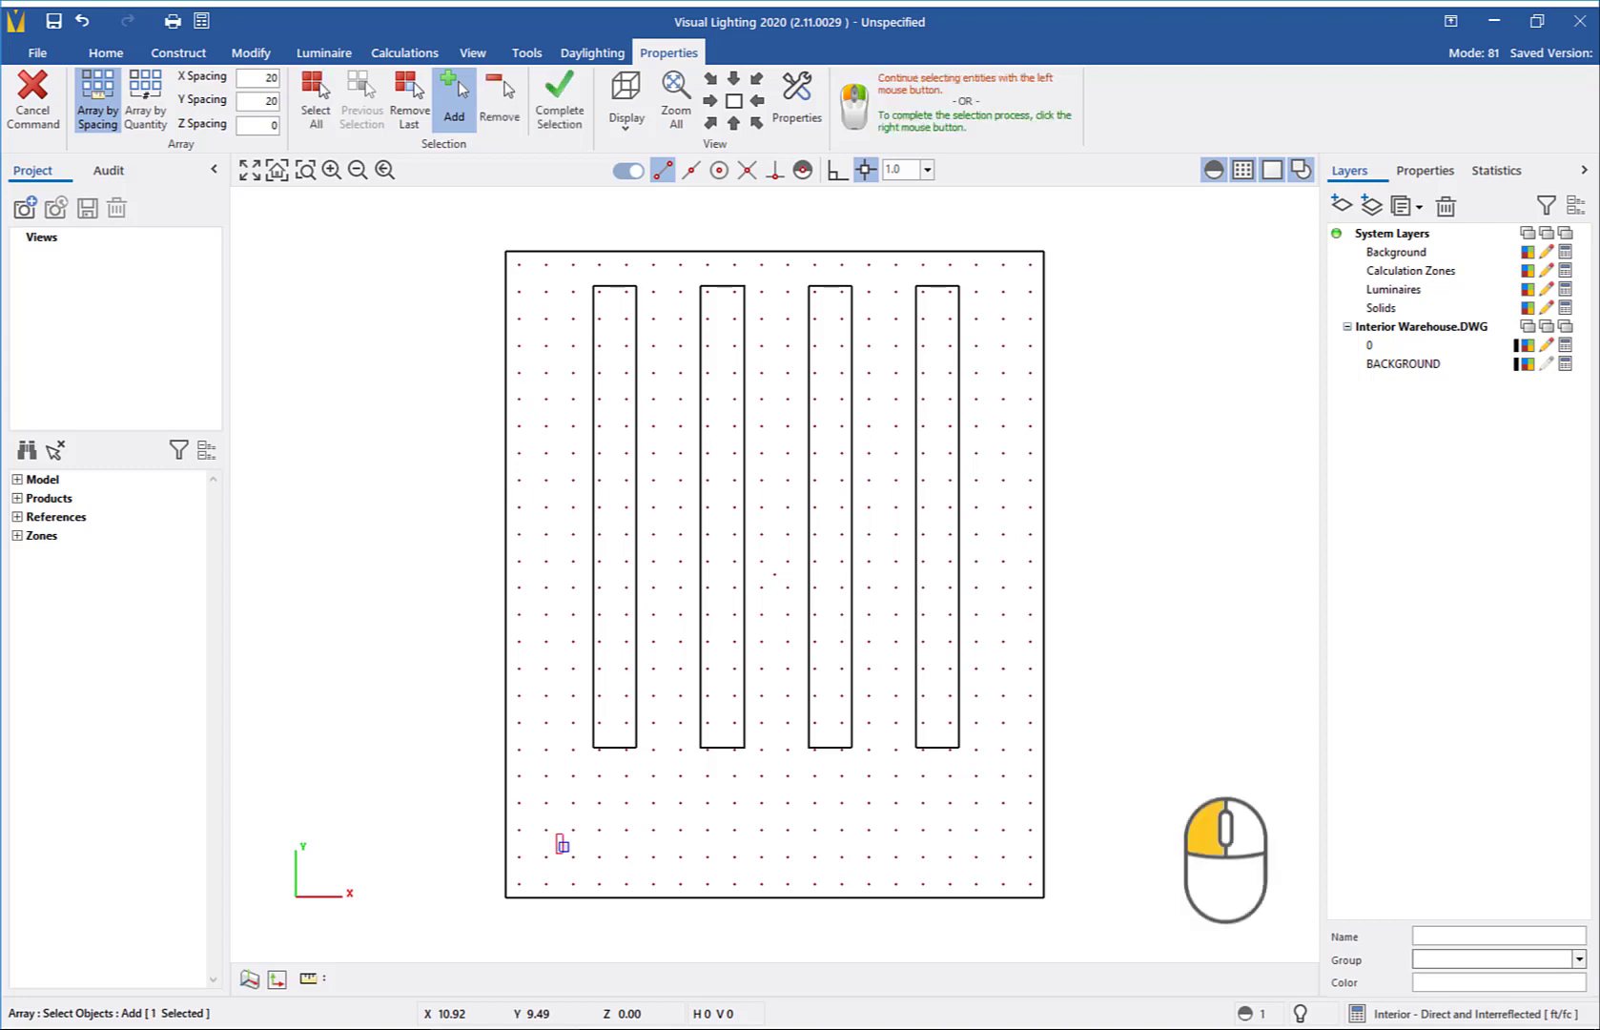
pyautogui.rightClick(559, 843)
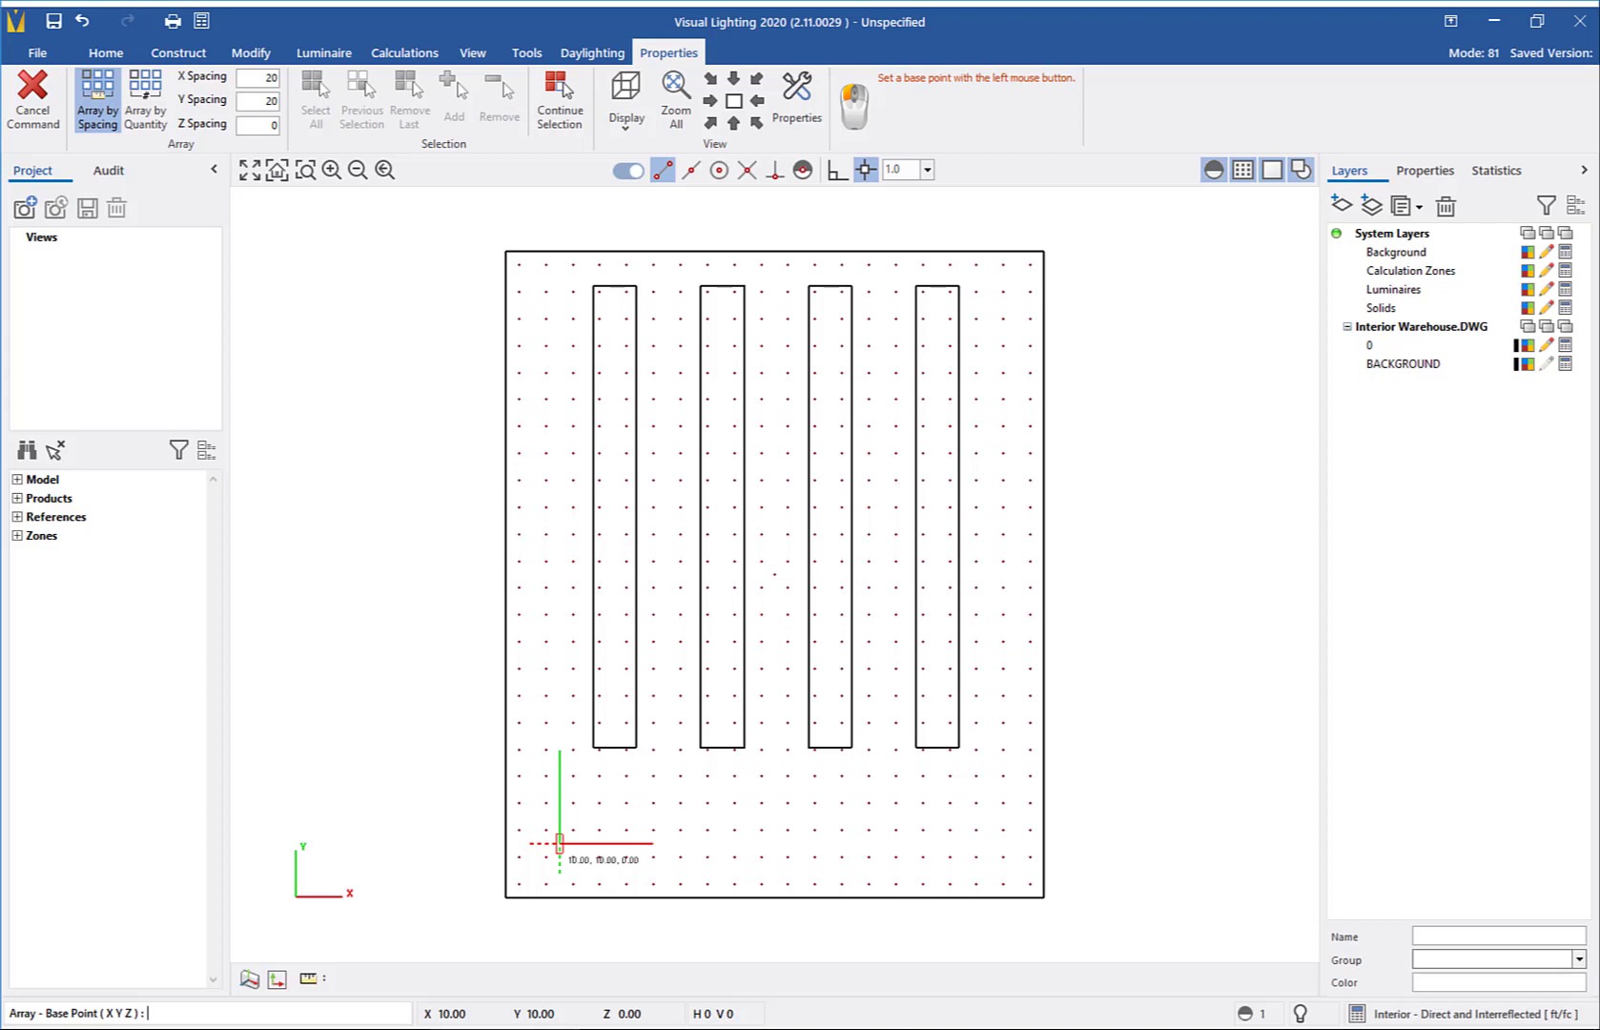
pyautogui.click(560, 842)
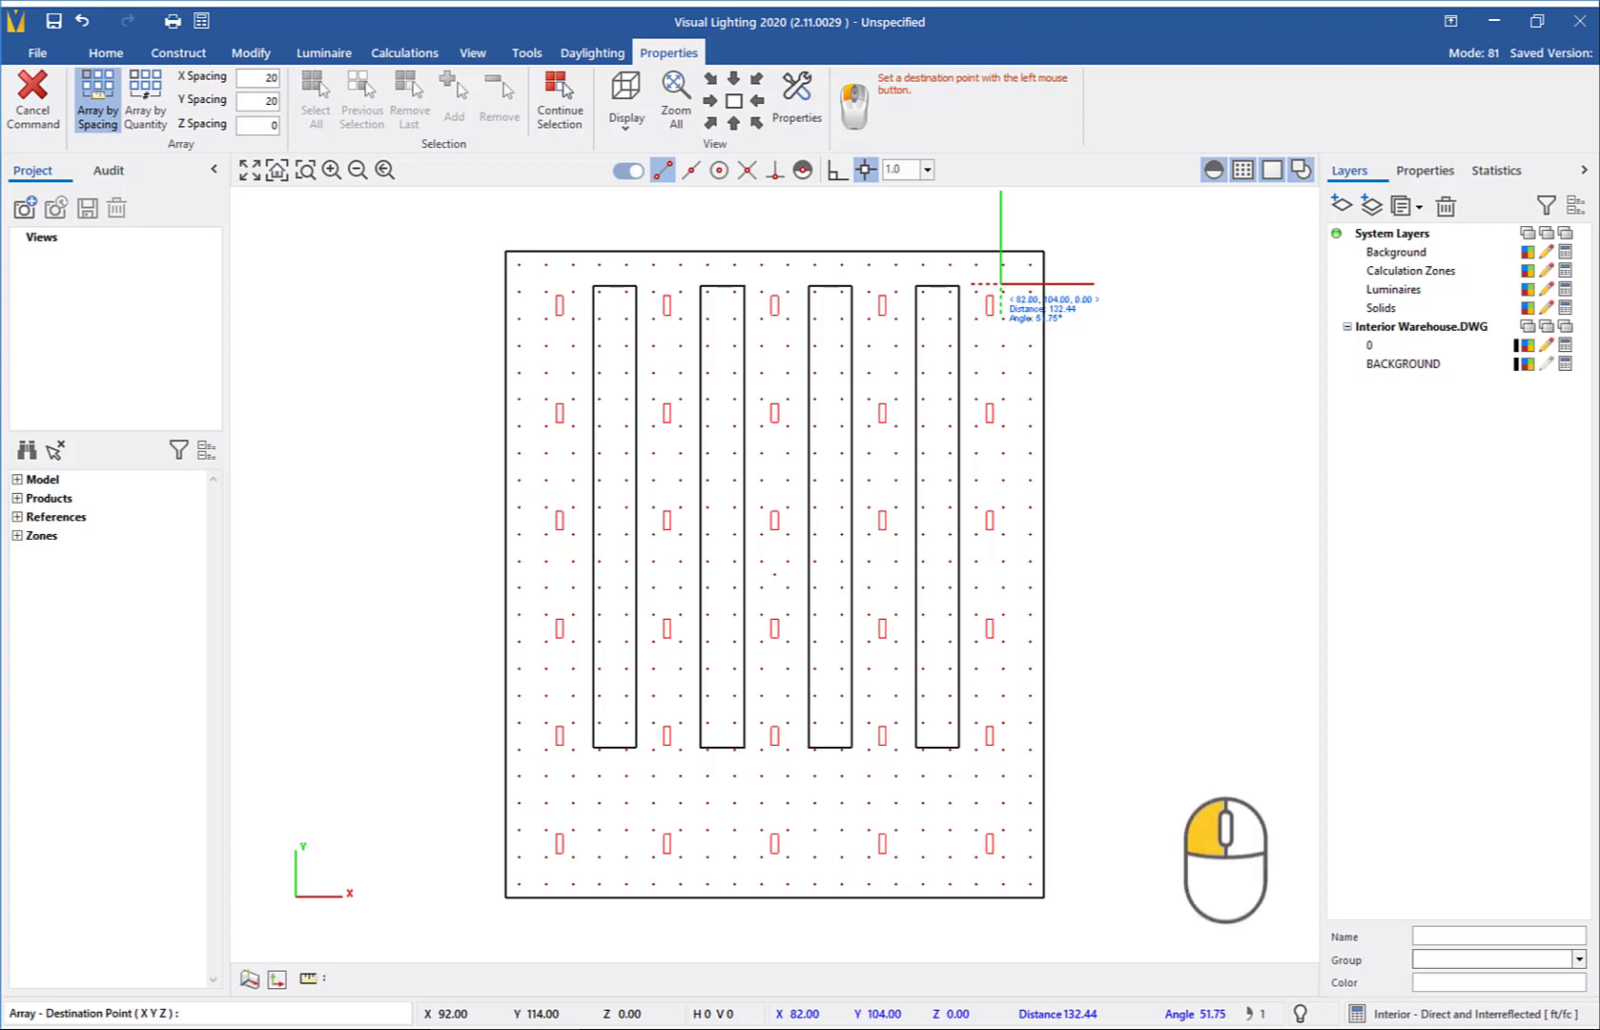
pyautogui.click(1000, 283)
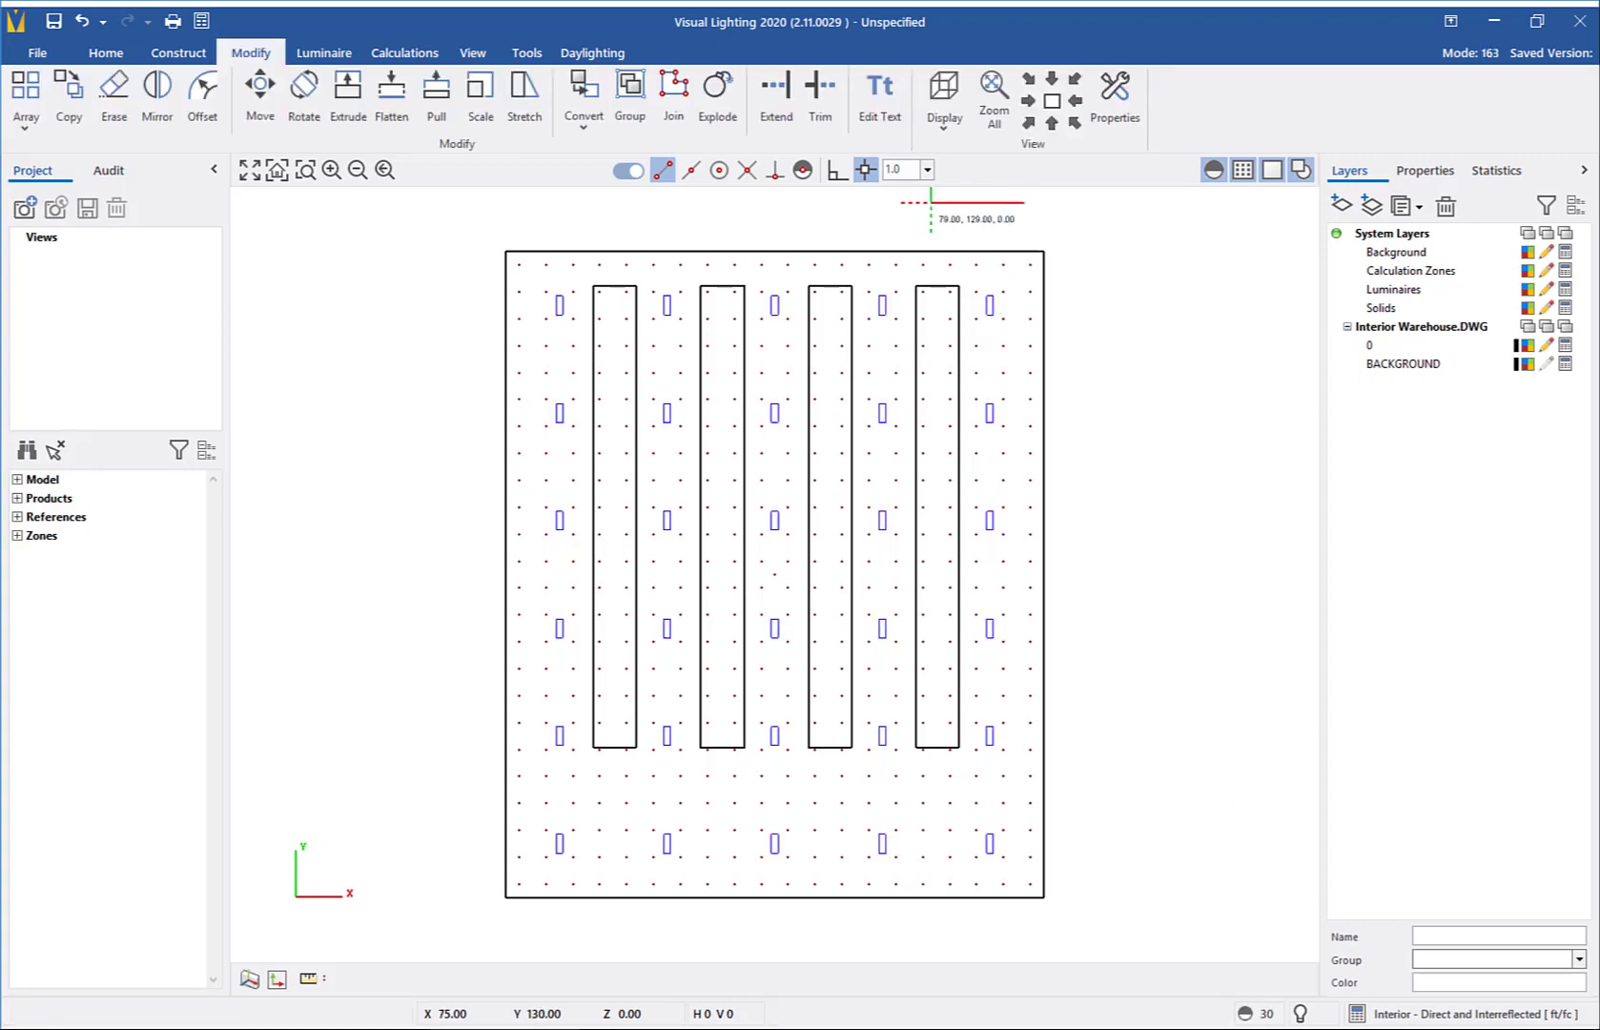
# - Run the interior direct-and-interreflected calculation from the Home tab
pyautogui.click(116, 53)
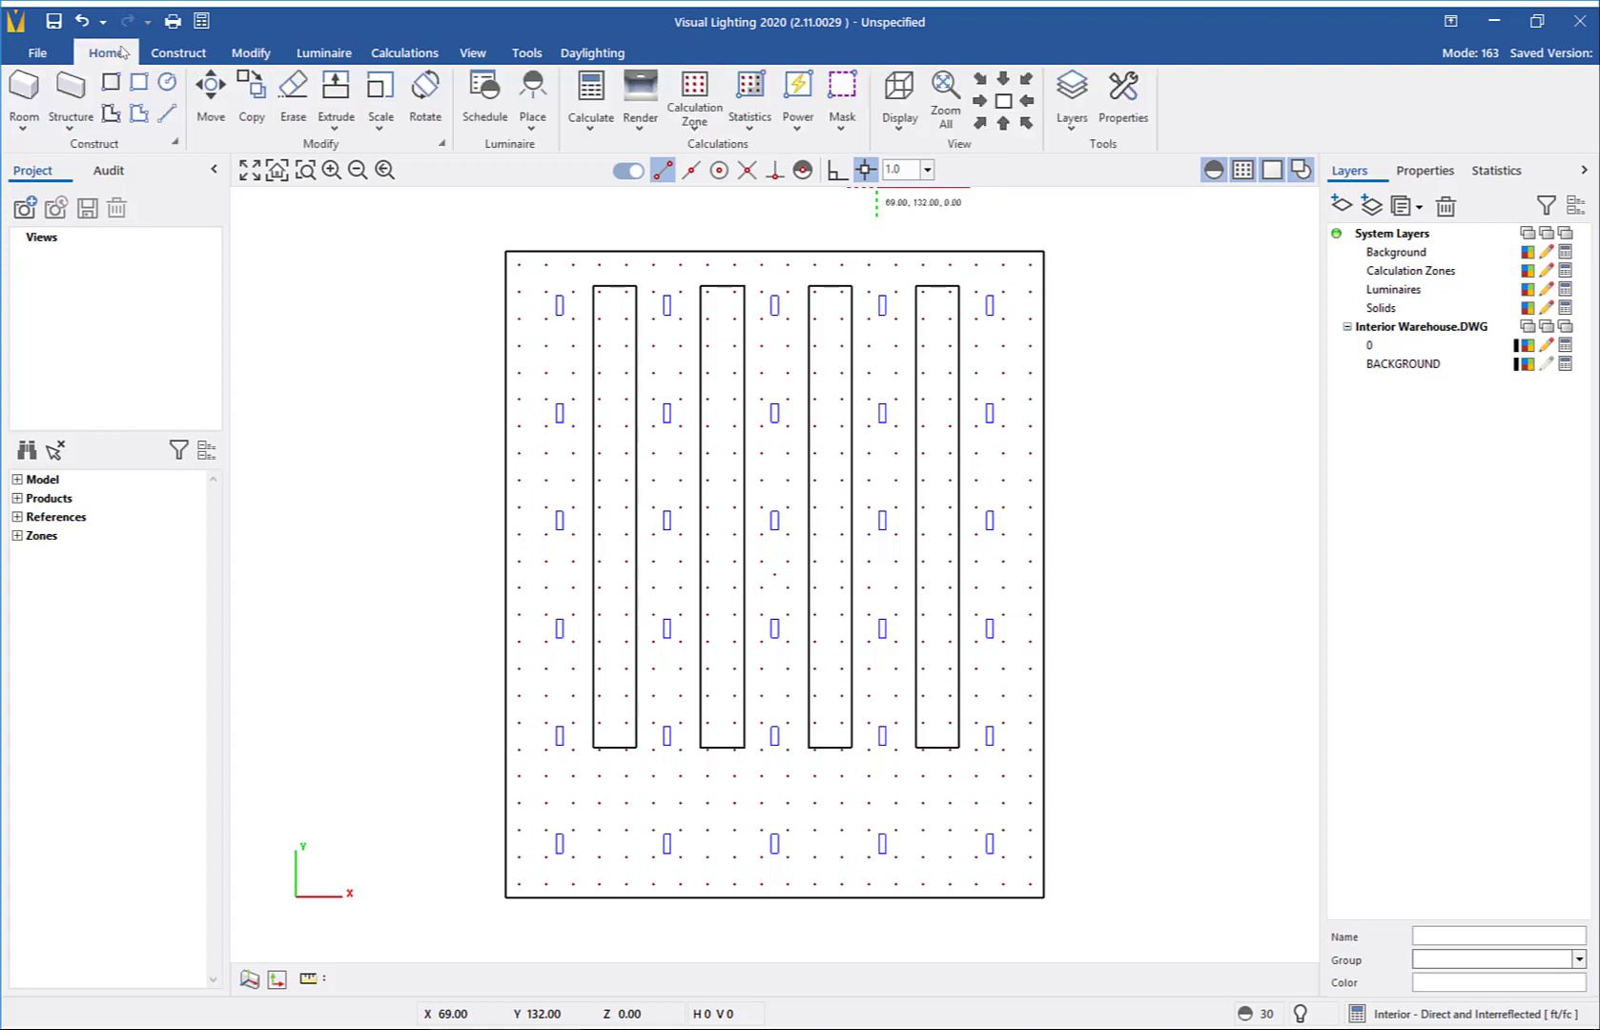
pyautogui.click(572, 95)
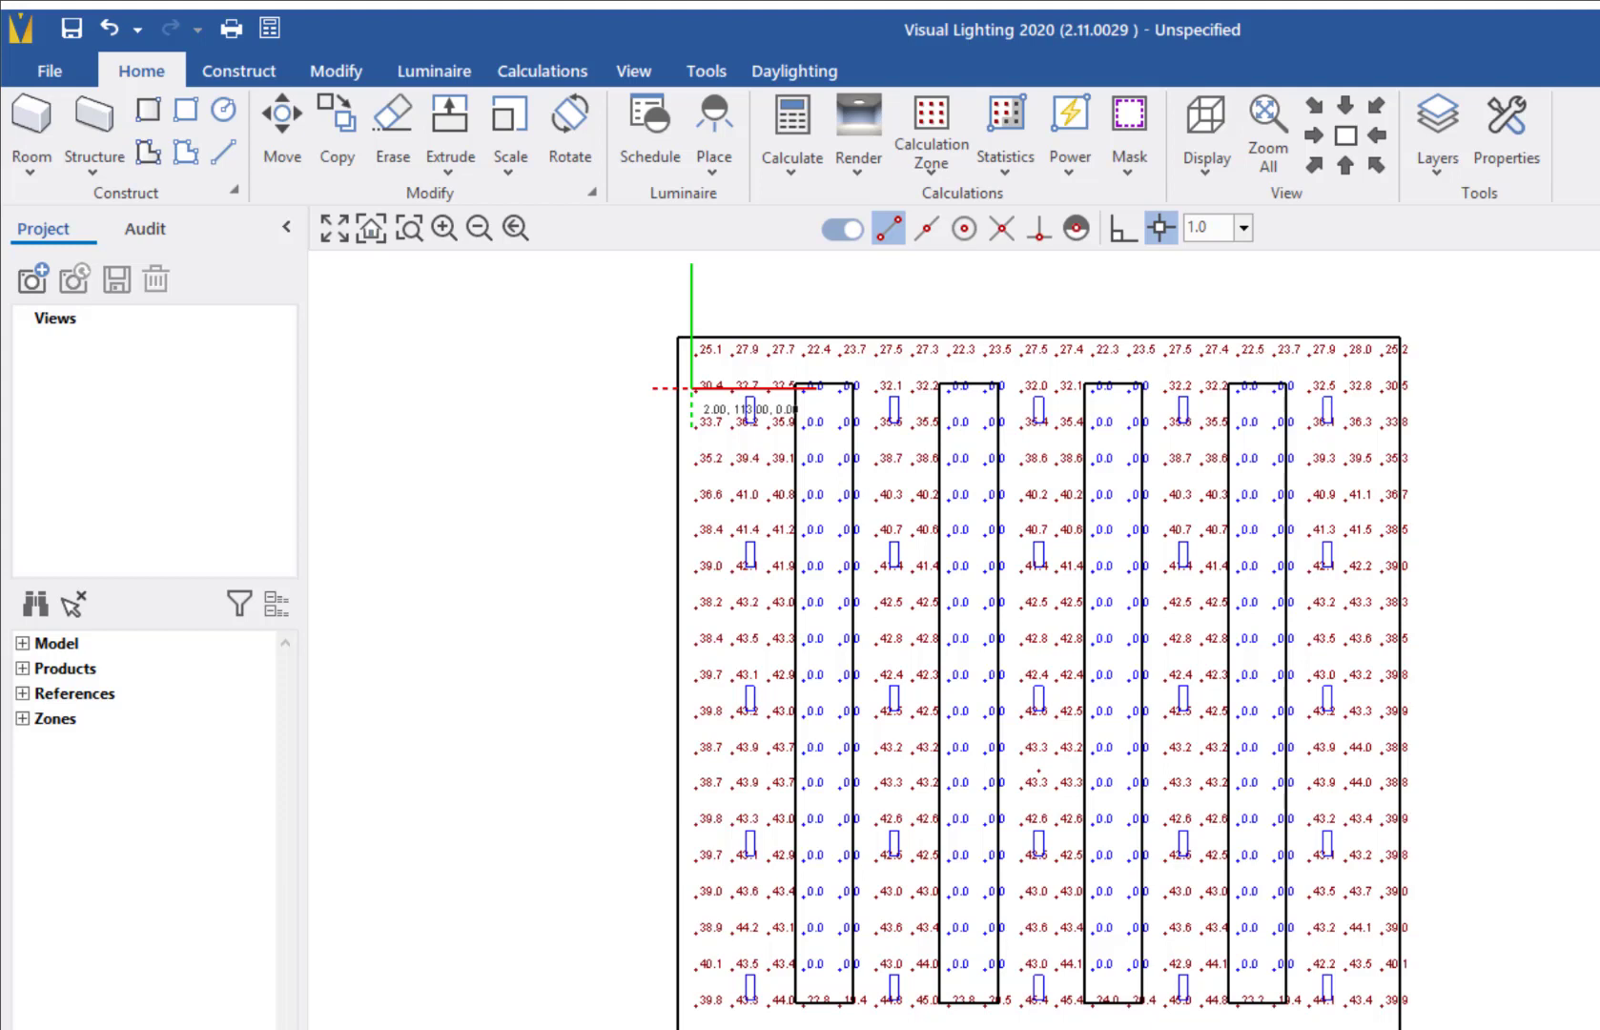
# - Start masking calculation points with surfaces and select the floor calculation zone in 3-D view
pyautogui.click(1143, 172)
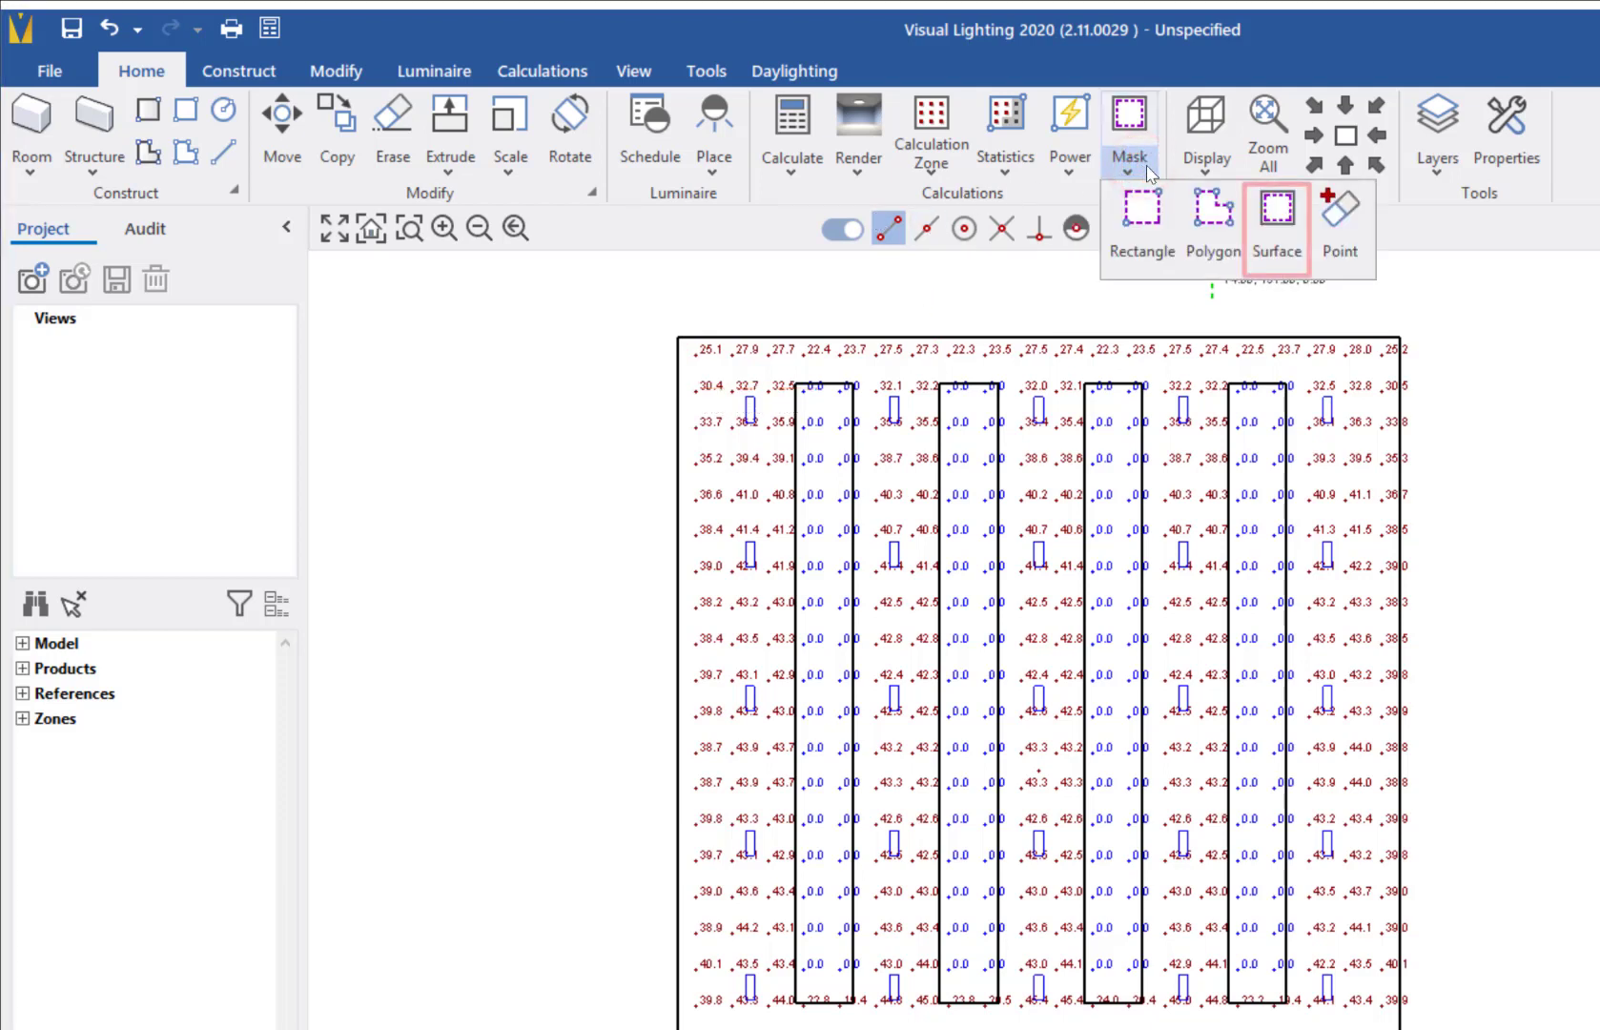
pyautogui.click(1269, 226)
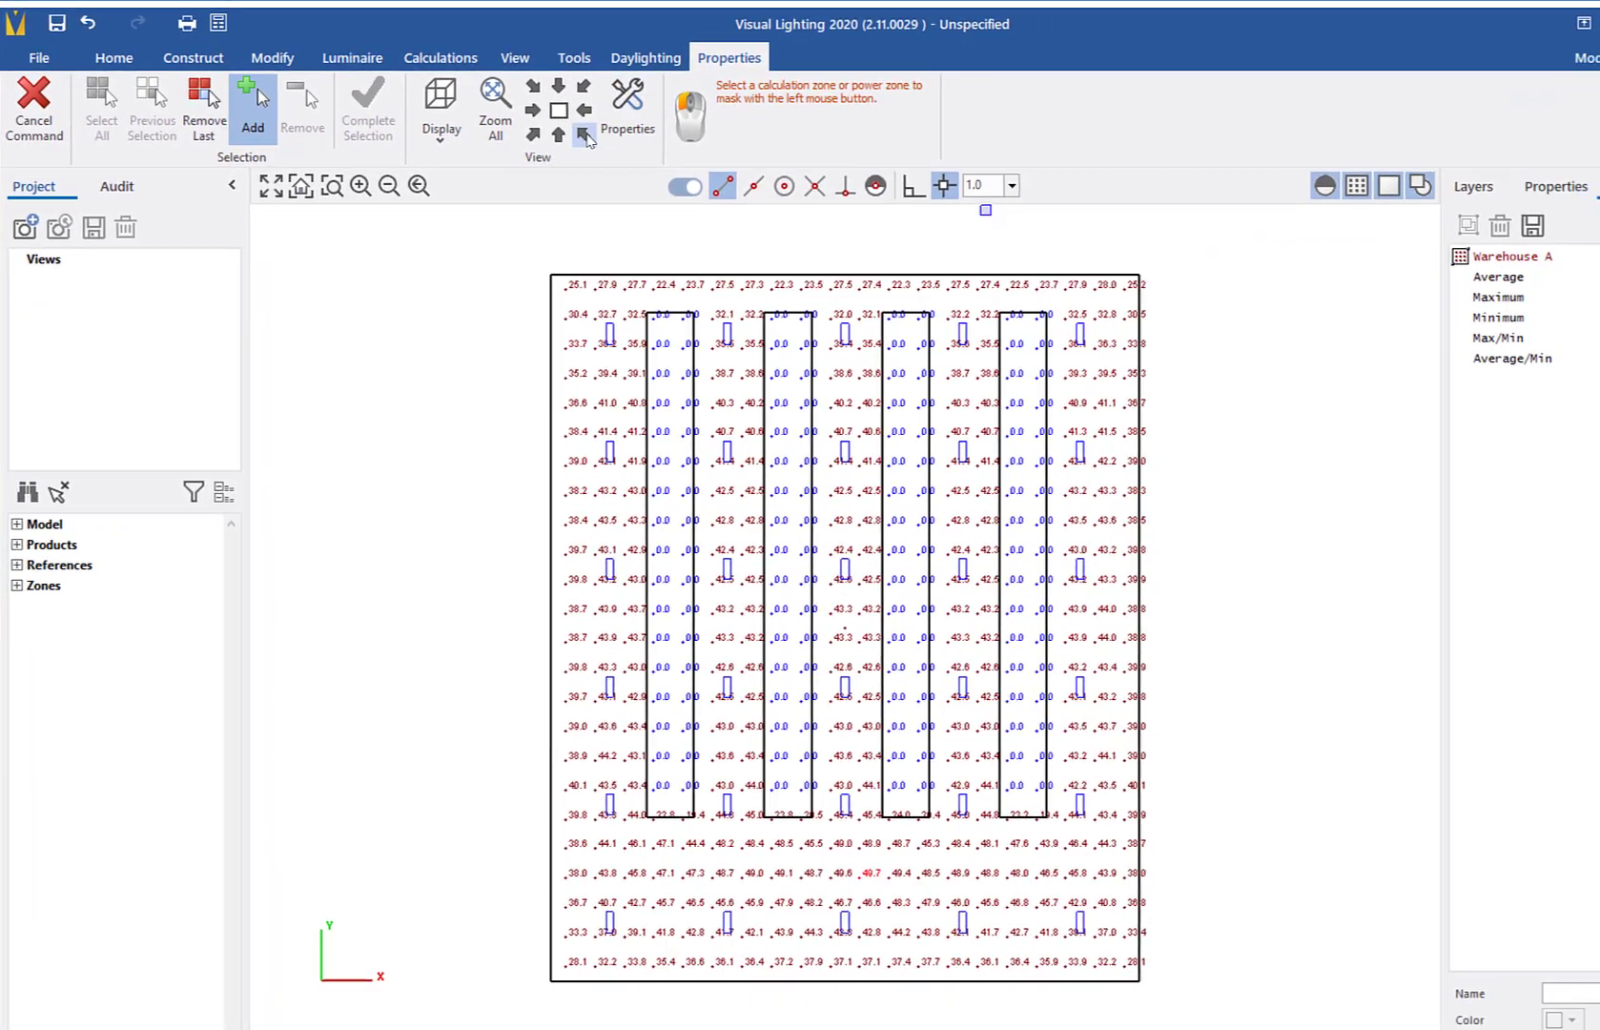
pyautogui.click(707, 161)
pyautogui.click(598, 145)
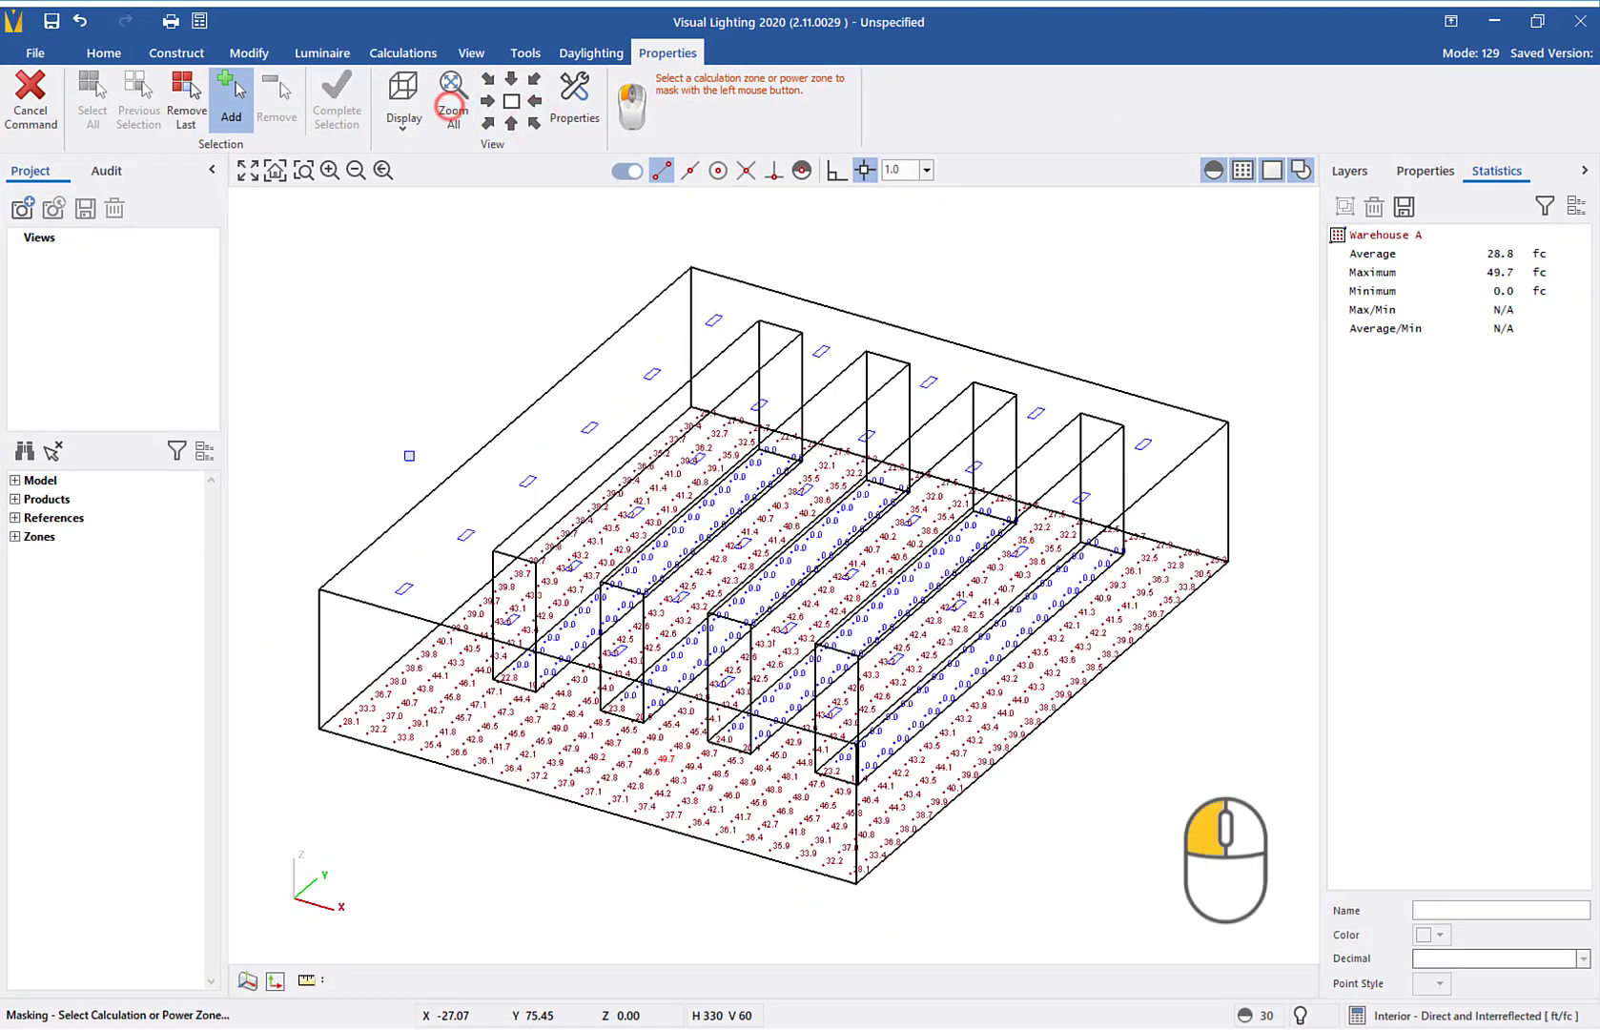
pyautogui.click(642, 774)
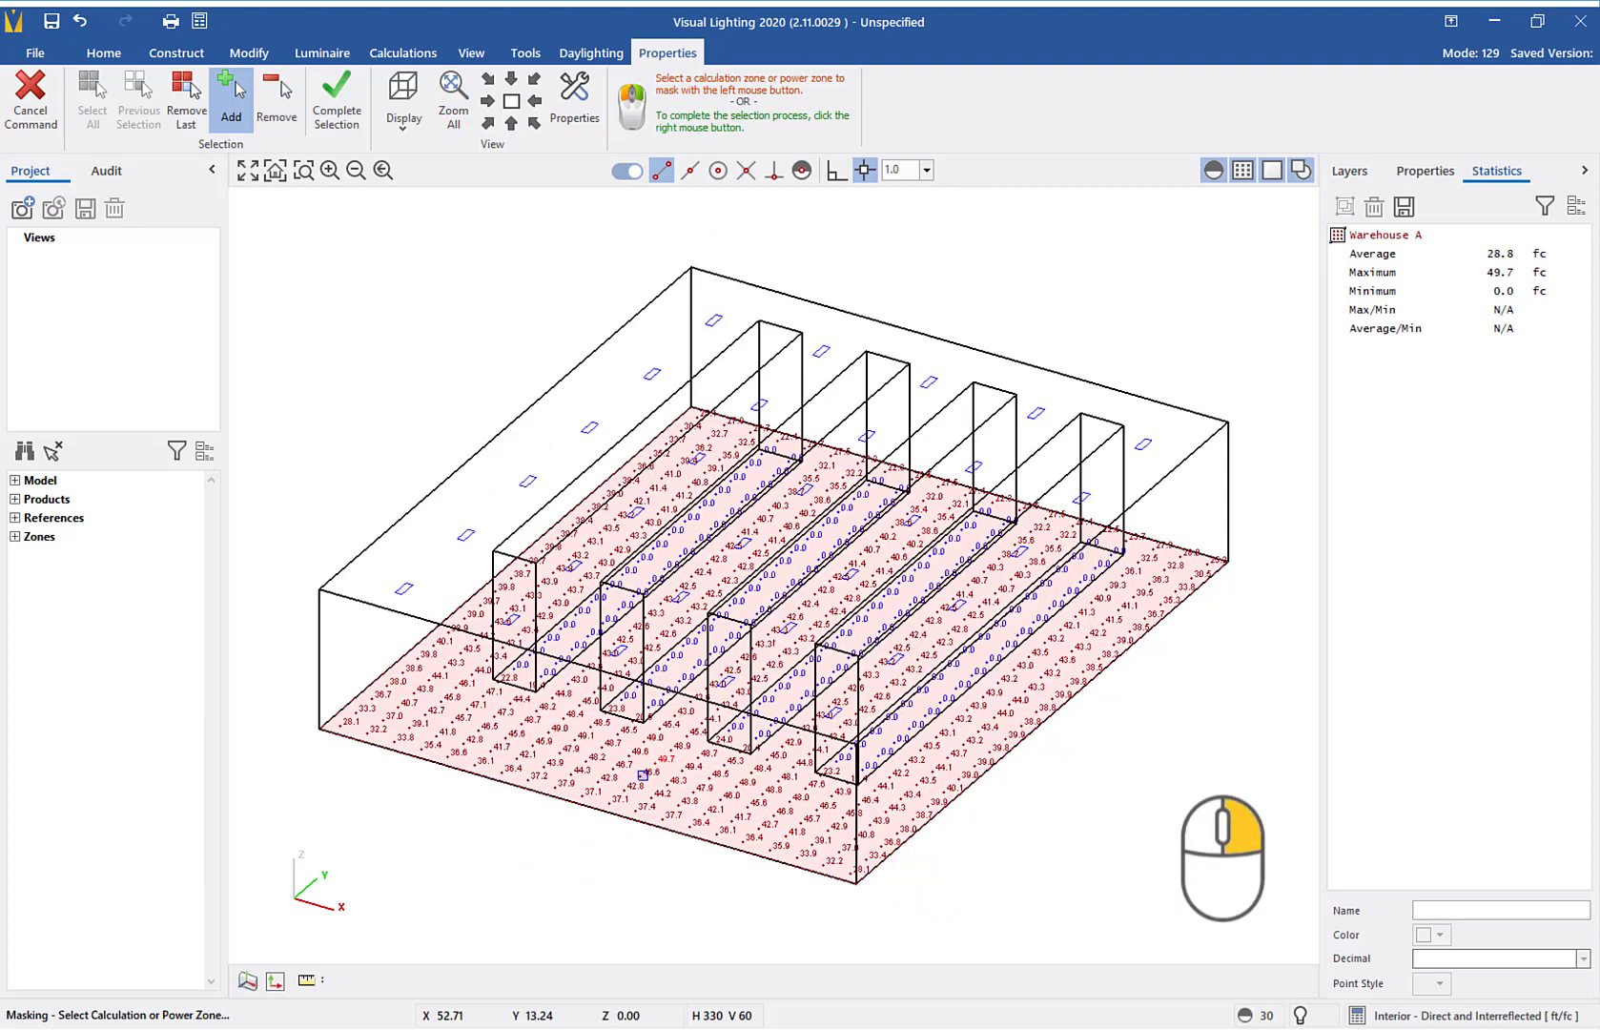
pyautogui.rightClick(642, 774)
# - Mask the four rack floor strips out of the zone and show a fitted top-down plan
pyautogui.click(497, 681)
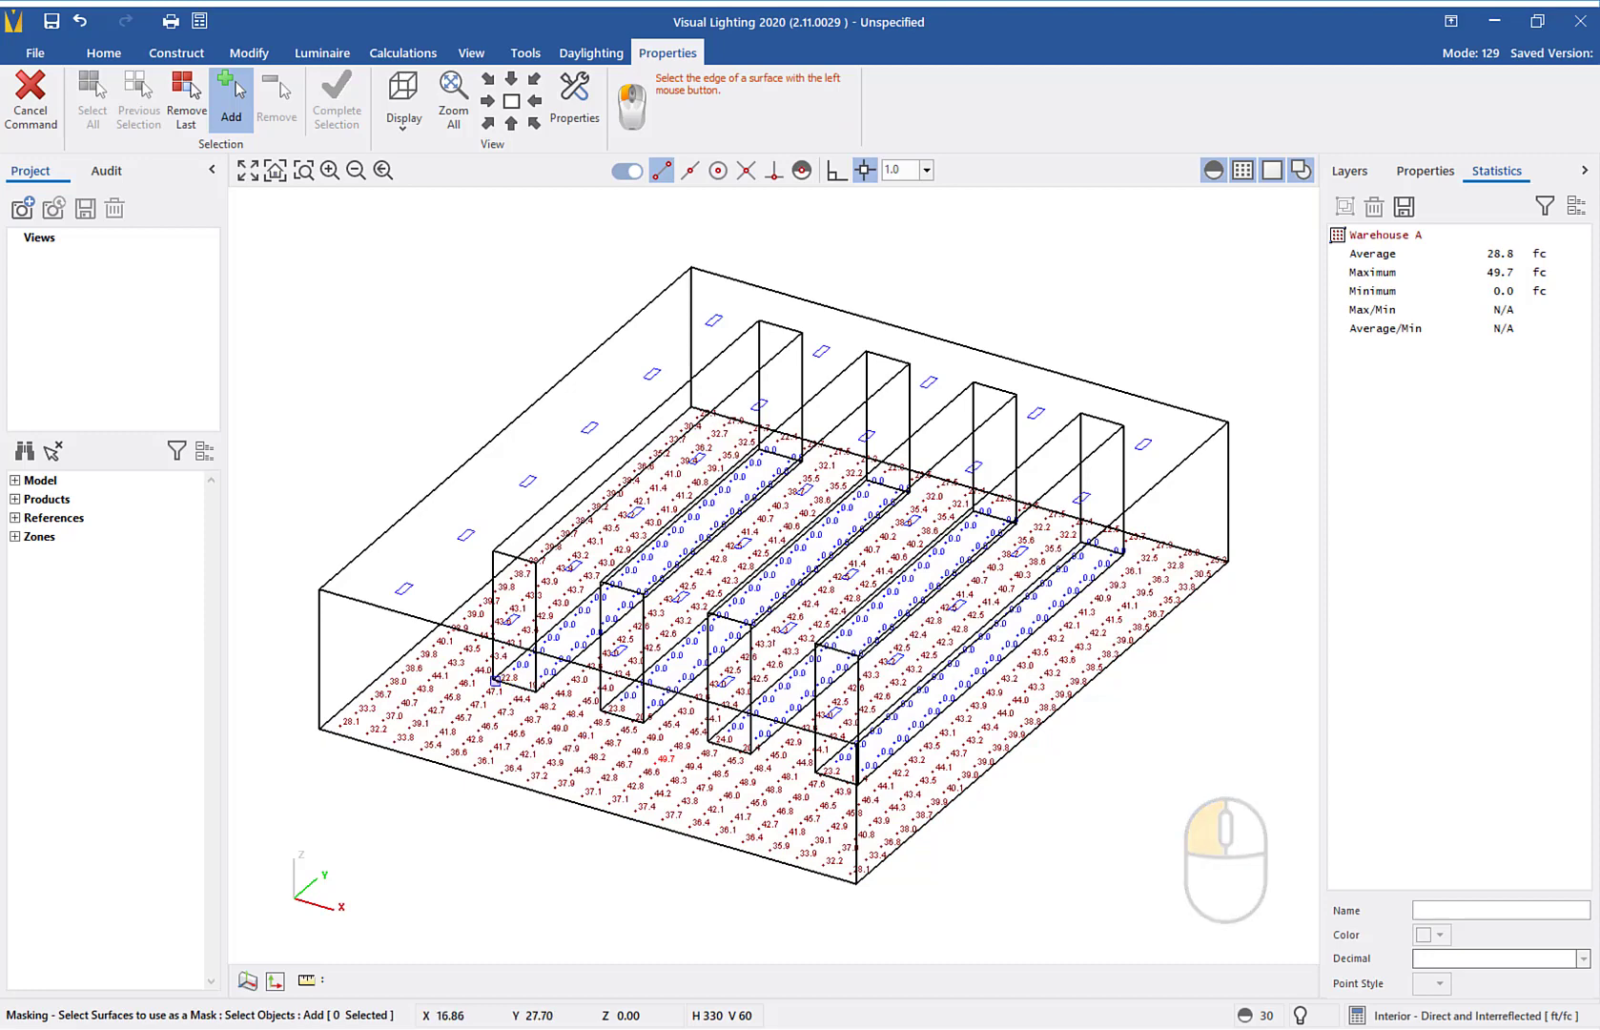
pyautogui.click(606, 708)
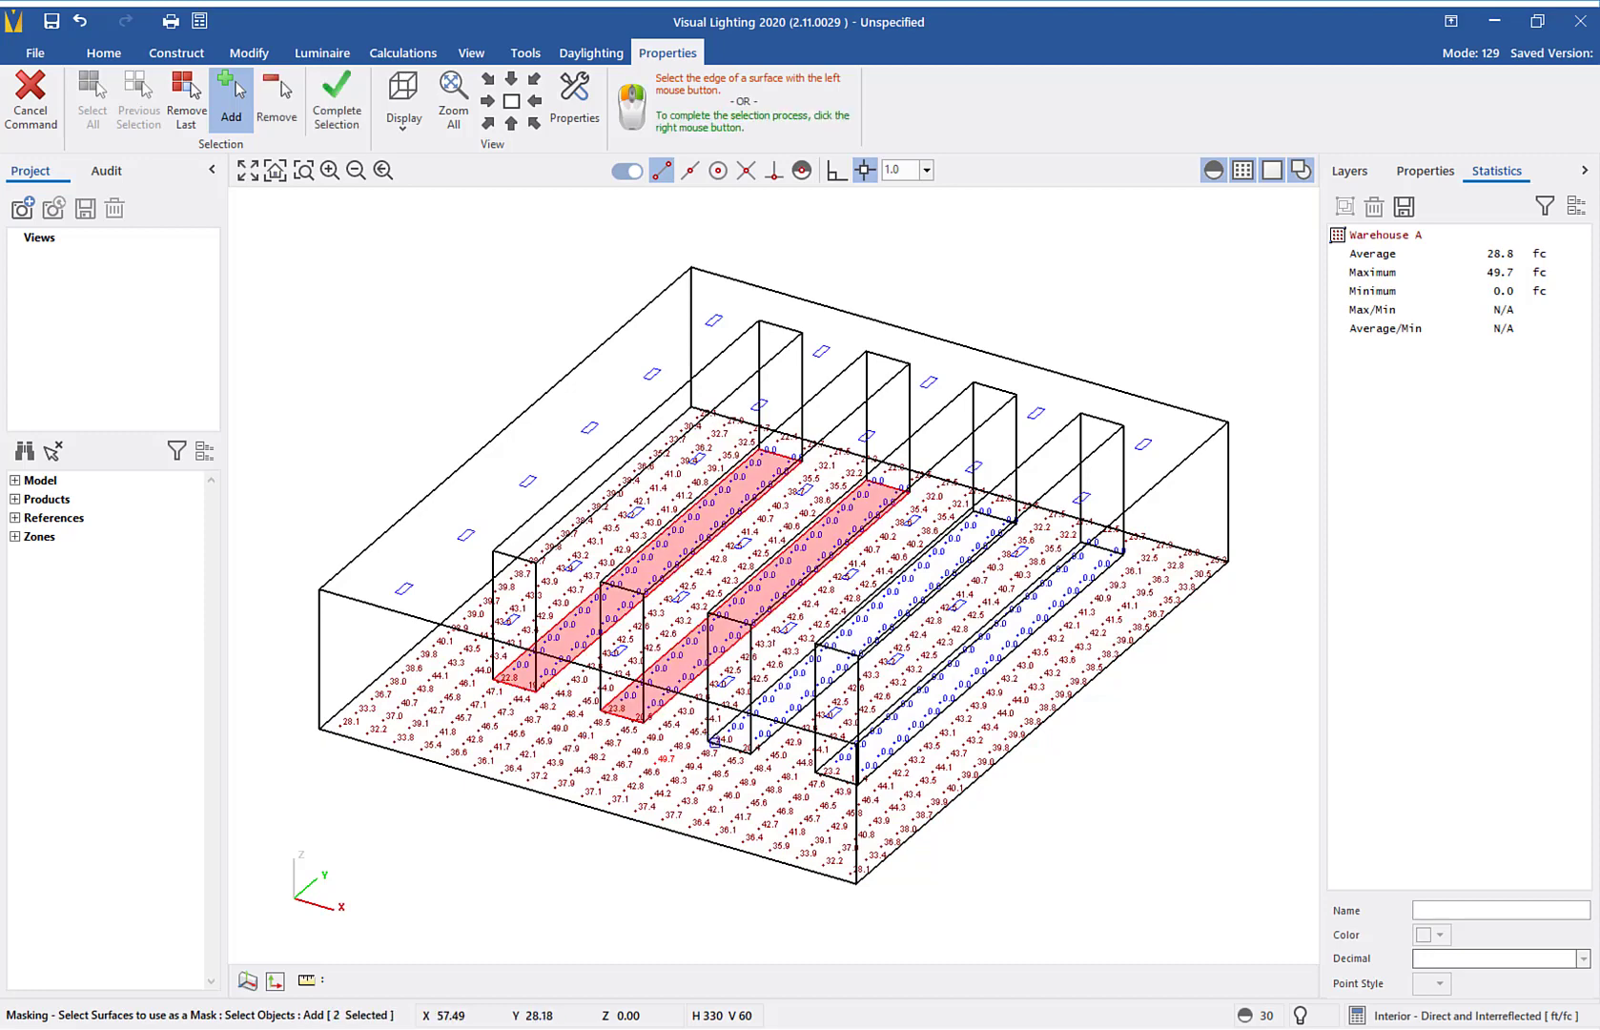
pyautogui.click(711, 740)
pyautogui.click(818, 772)
pyautogui.moveTo(818, 773); pyautogui.dragTo(707, 790, button='right')
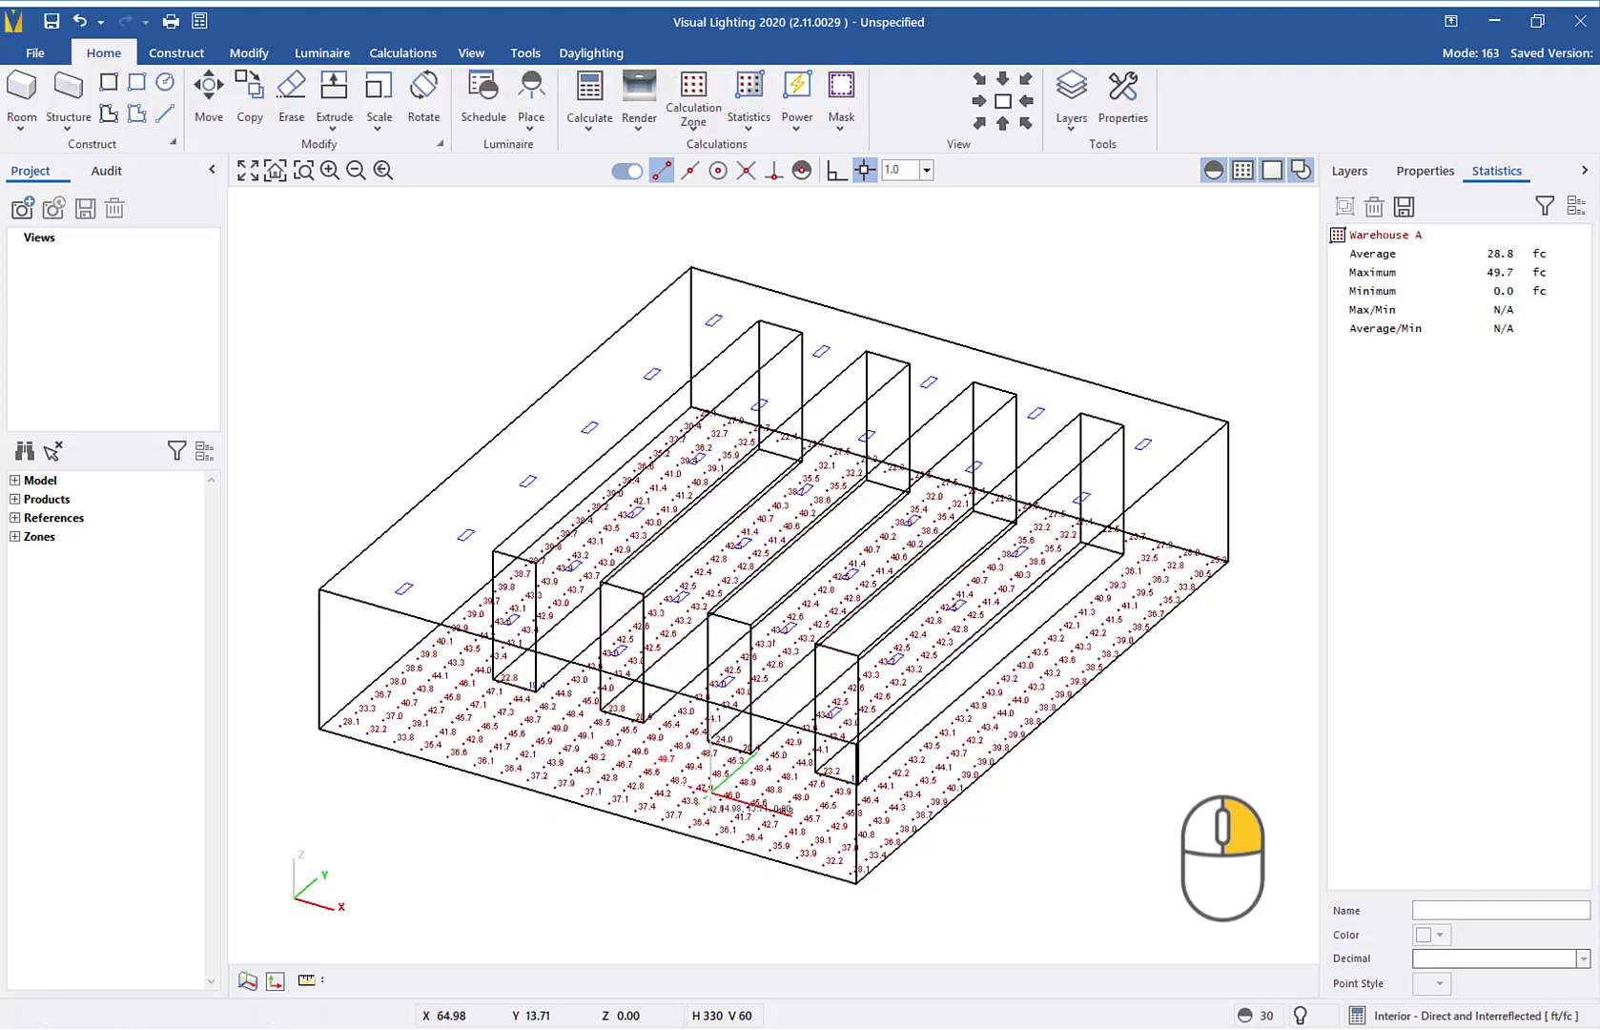
pyautogui.click(1003, 101)
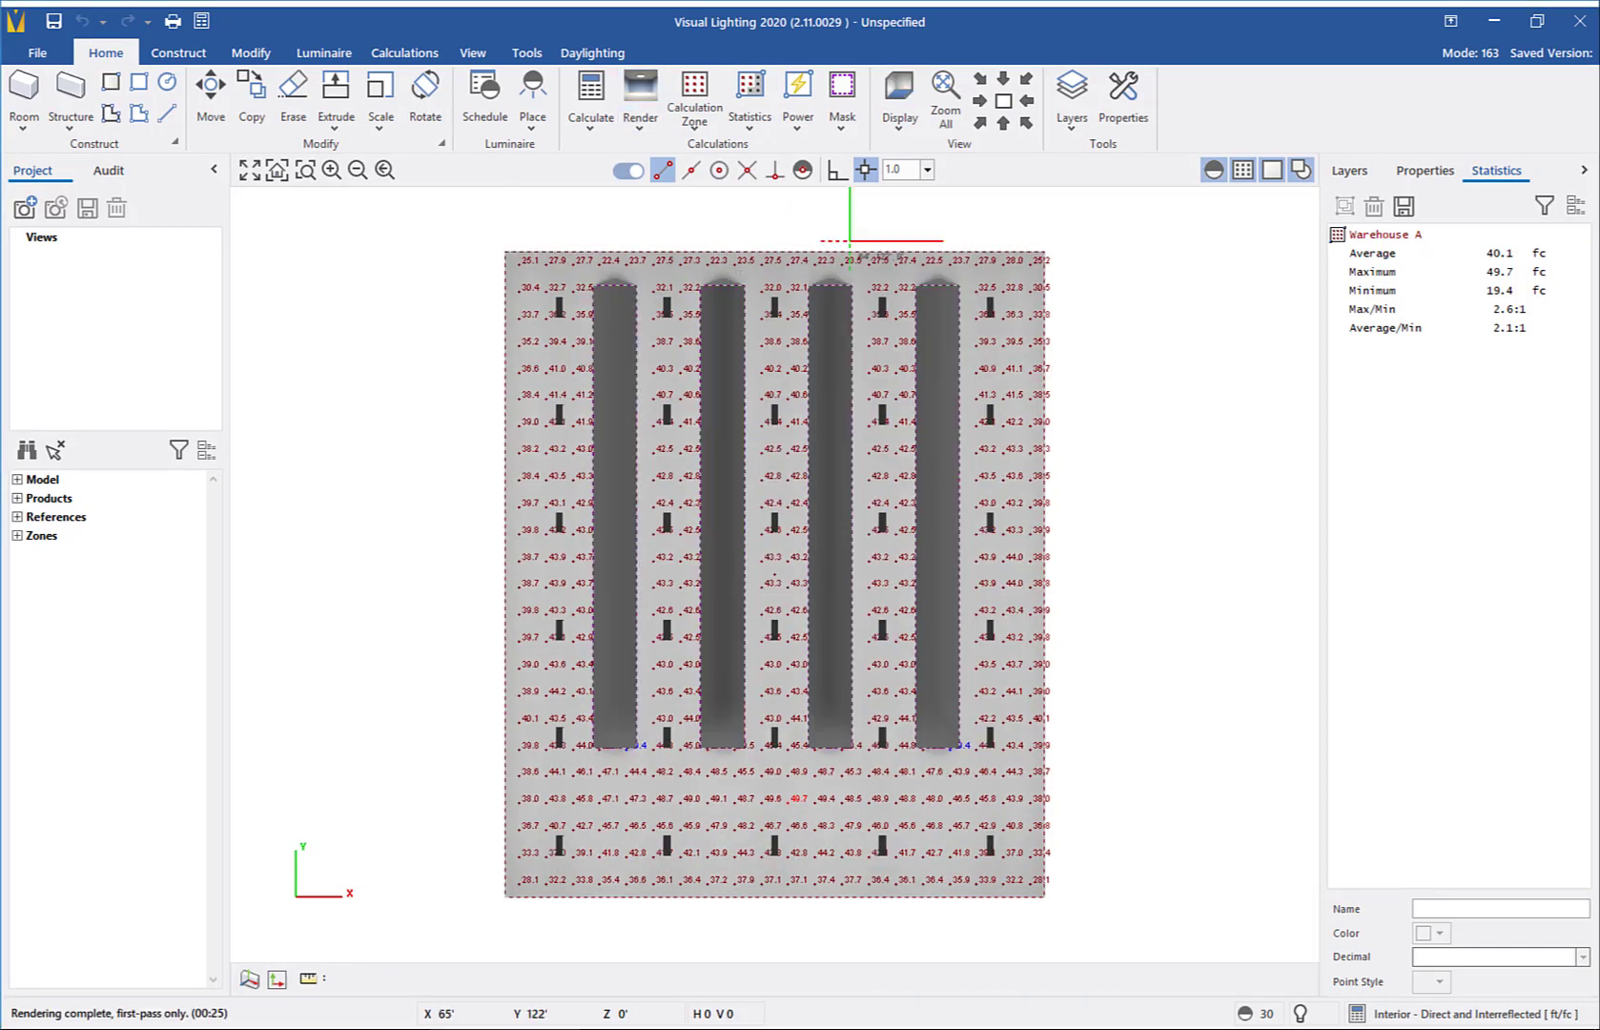
# - View the warehouse in a fitted southeast isometric view, then from inside looking down an aisle
pyautogui.click(1026, 123)
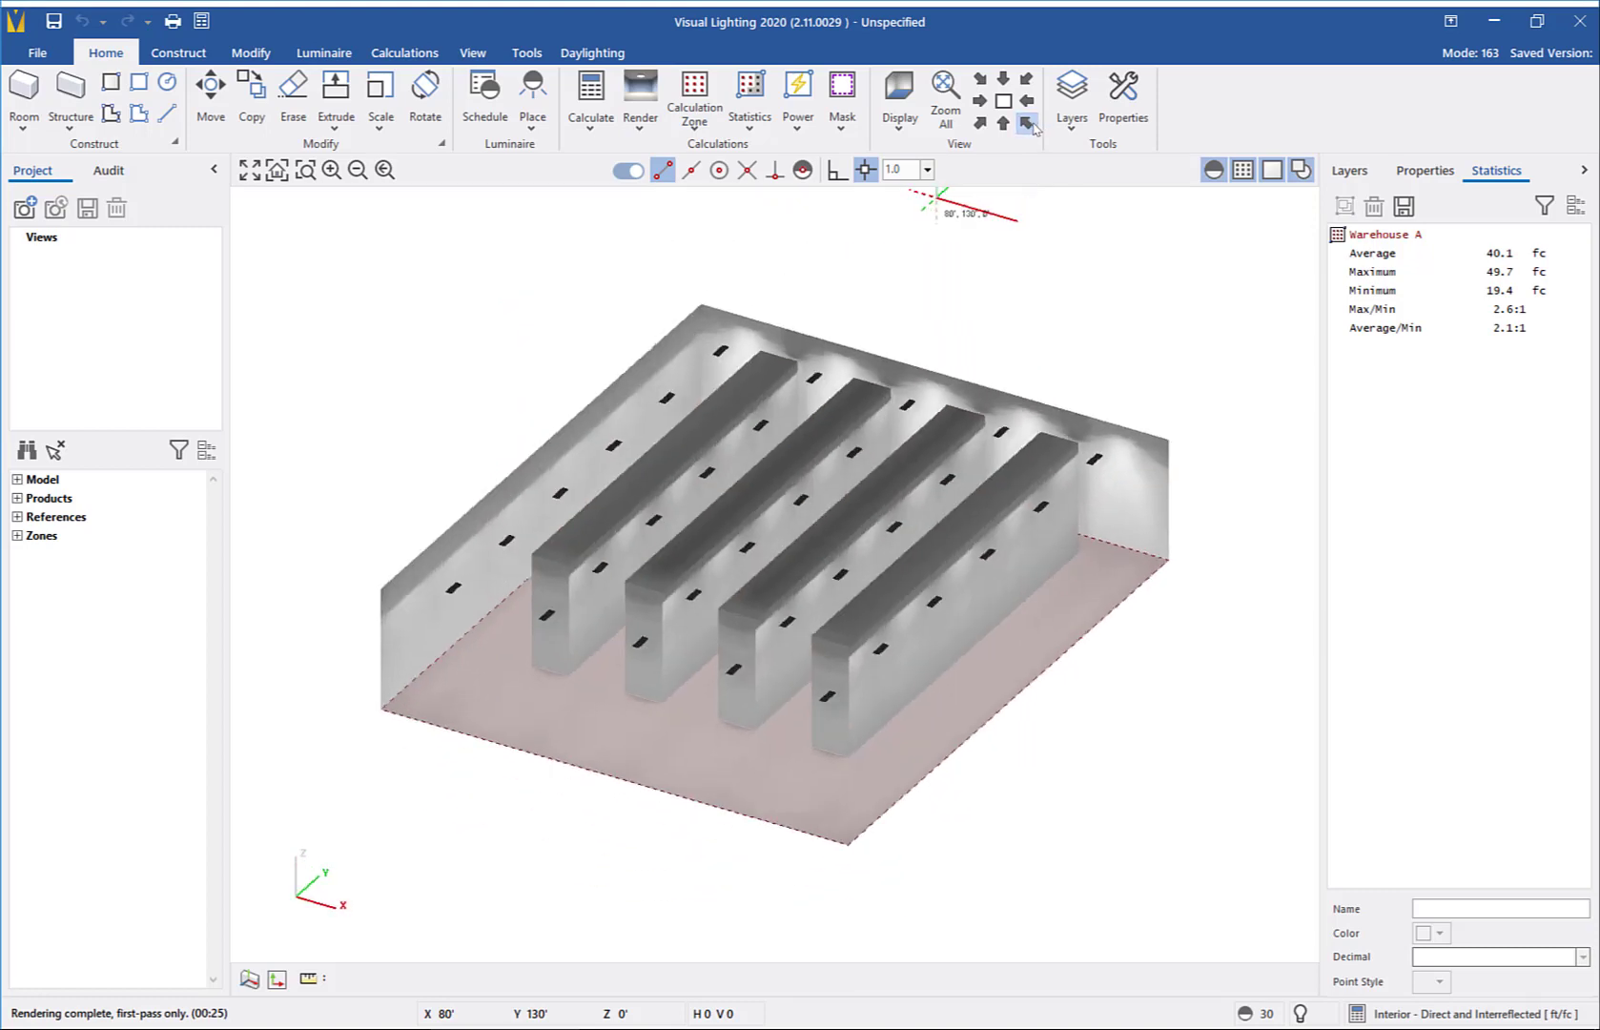
pyautogui.click(965, 113)
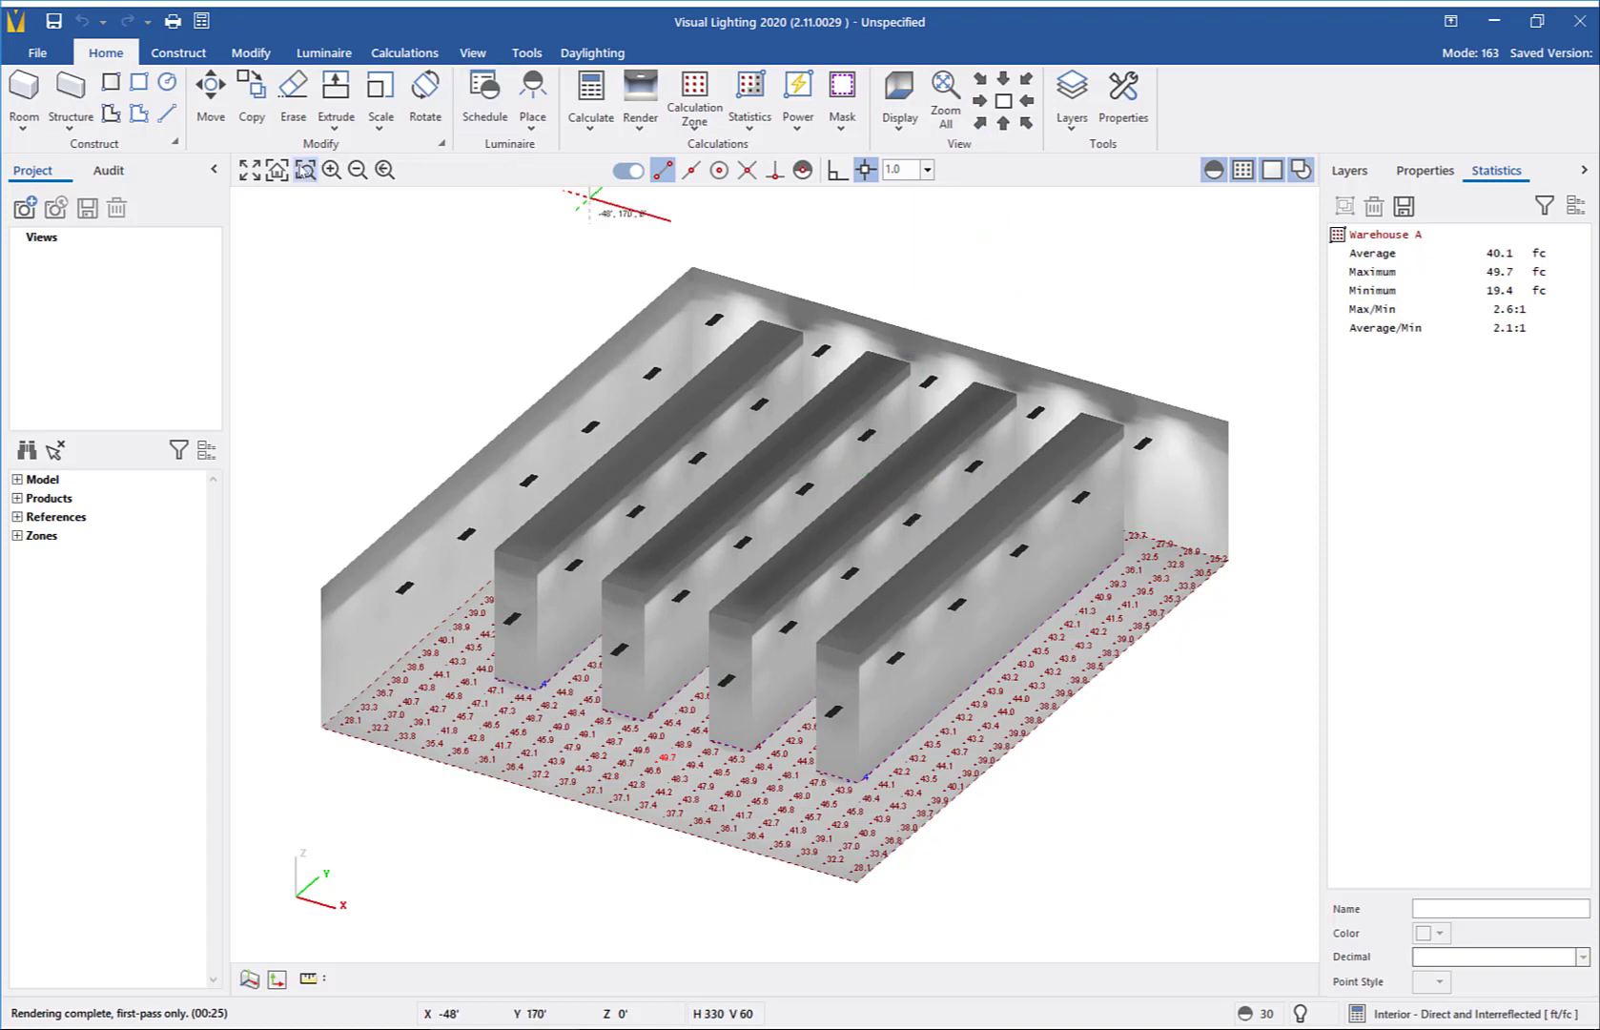
pyautogui.click(277, 172)
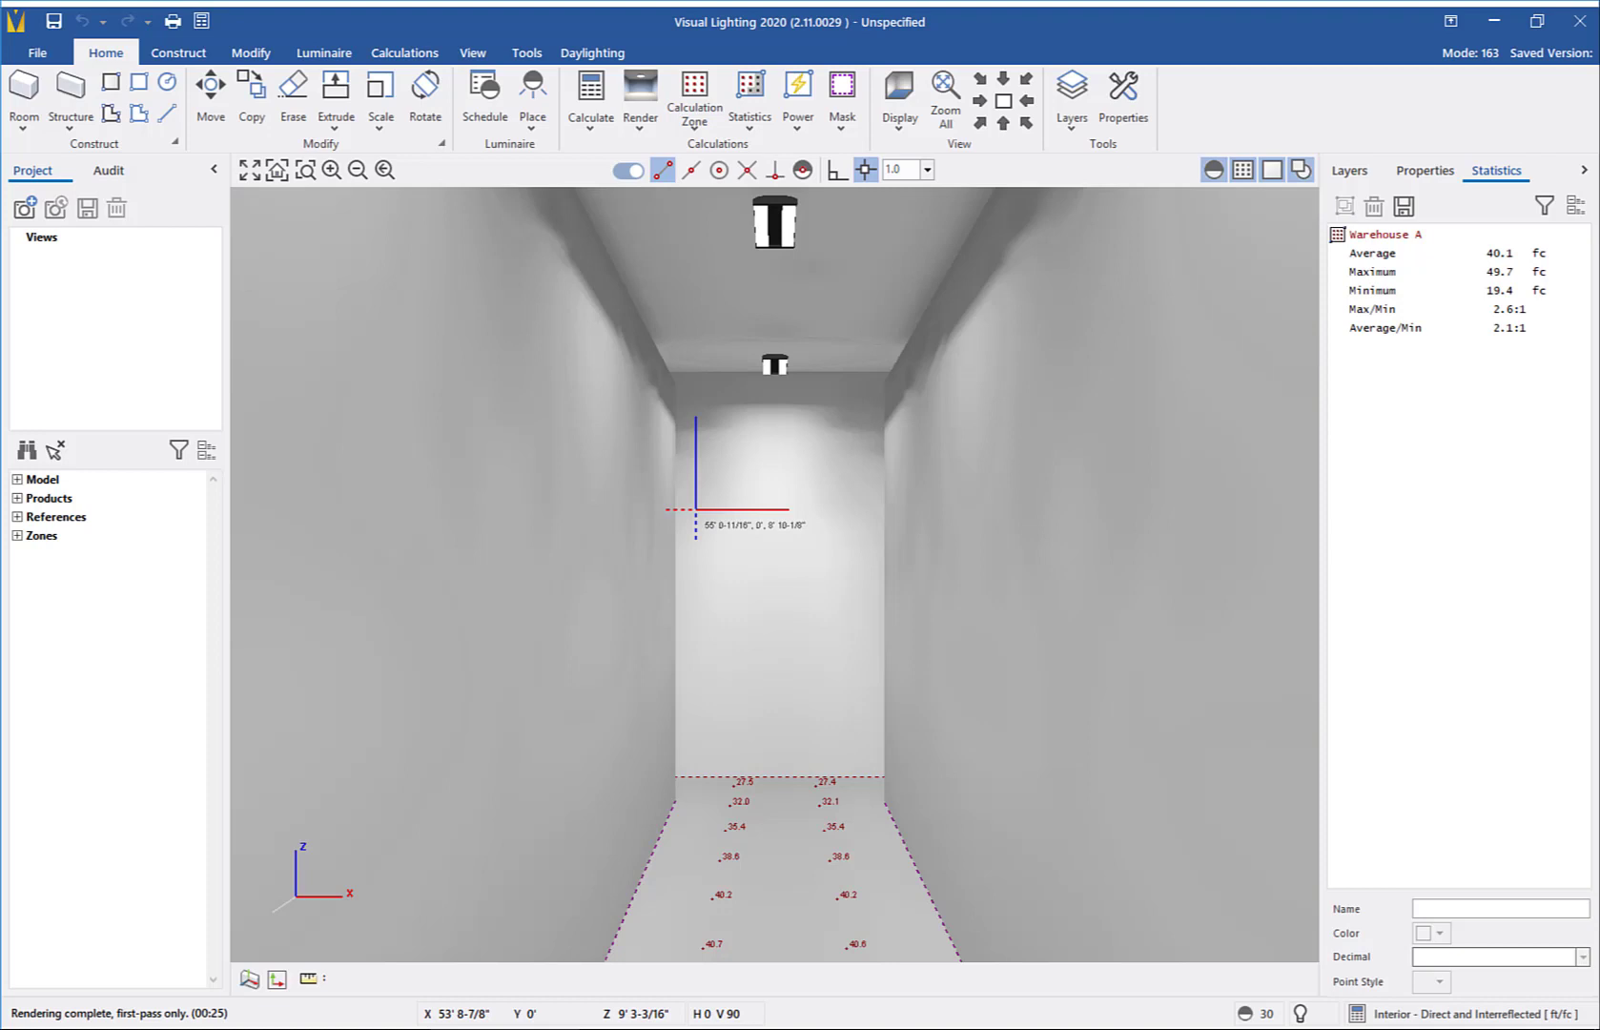
# - Zoom out to make room for the copy beside Warehouse A
pyautogui.scroll(-5, 828, 666)
pyautogui.scroll(-5, 829, 665)
pyautogui.scroll(-3, 828, 665)
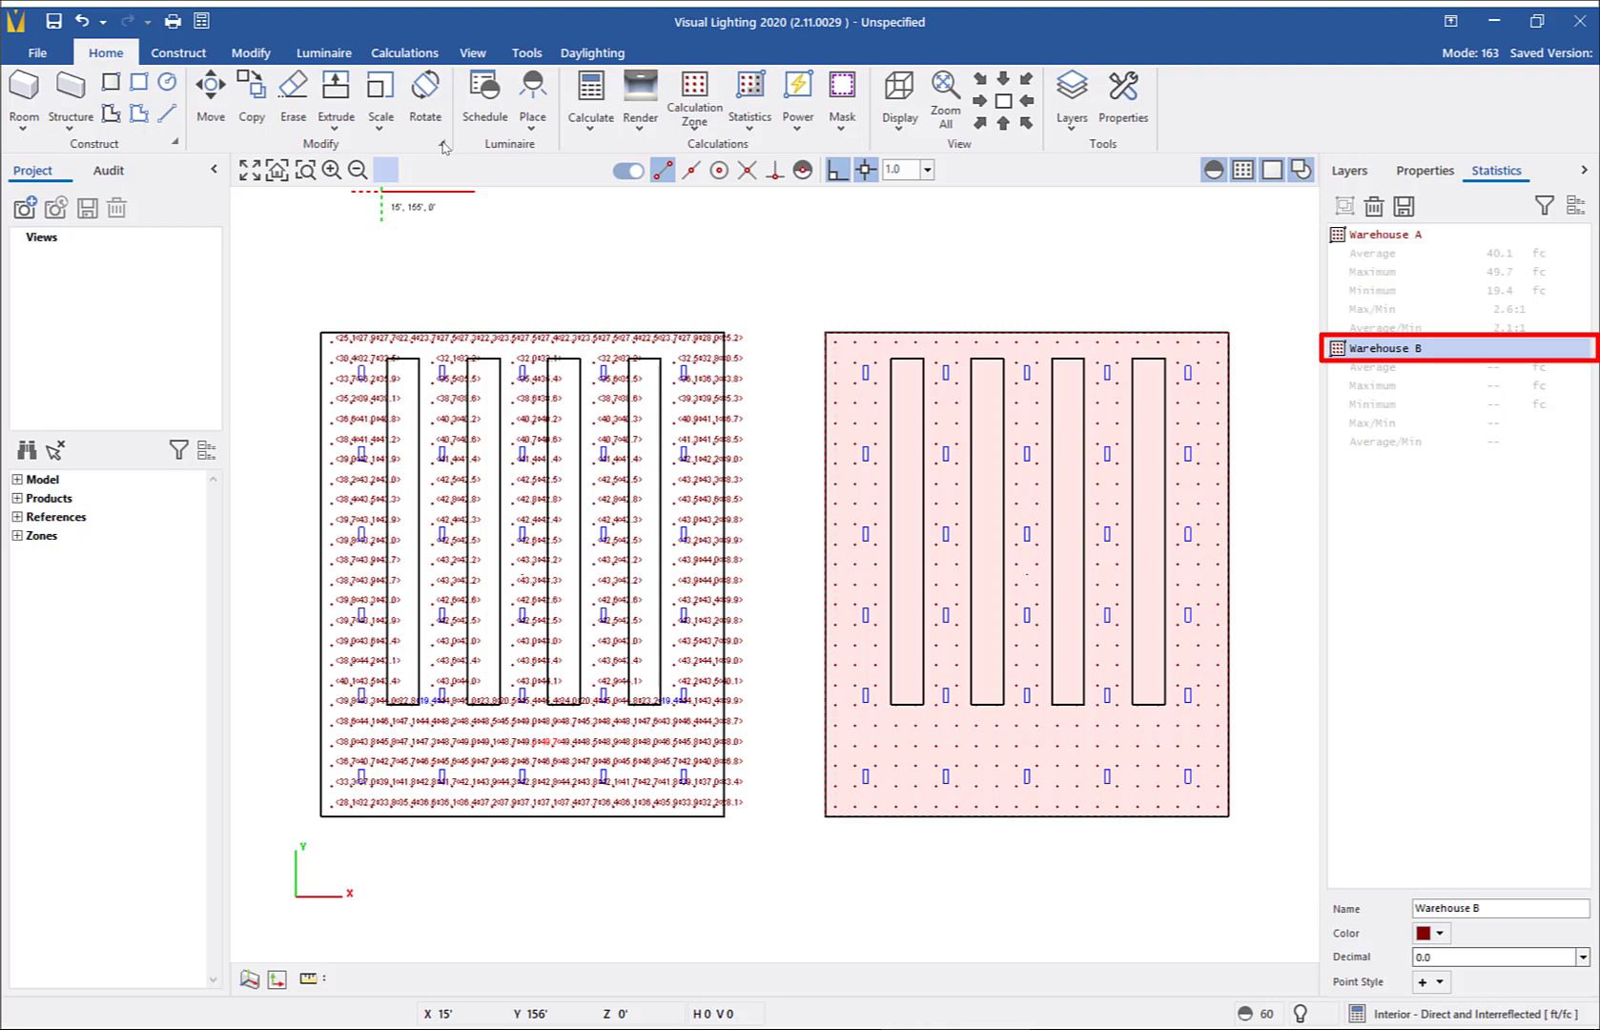
# - Add a new schedule entry using the WD filter and the IBL 24L WD LP740 product
pyautogui.click(472, 96)
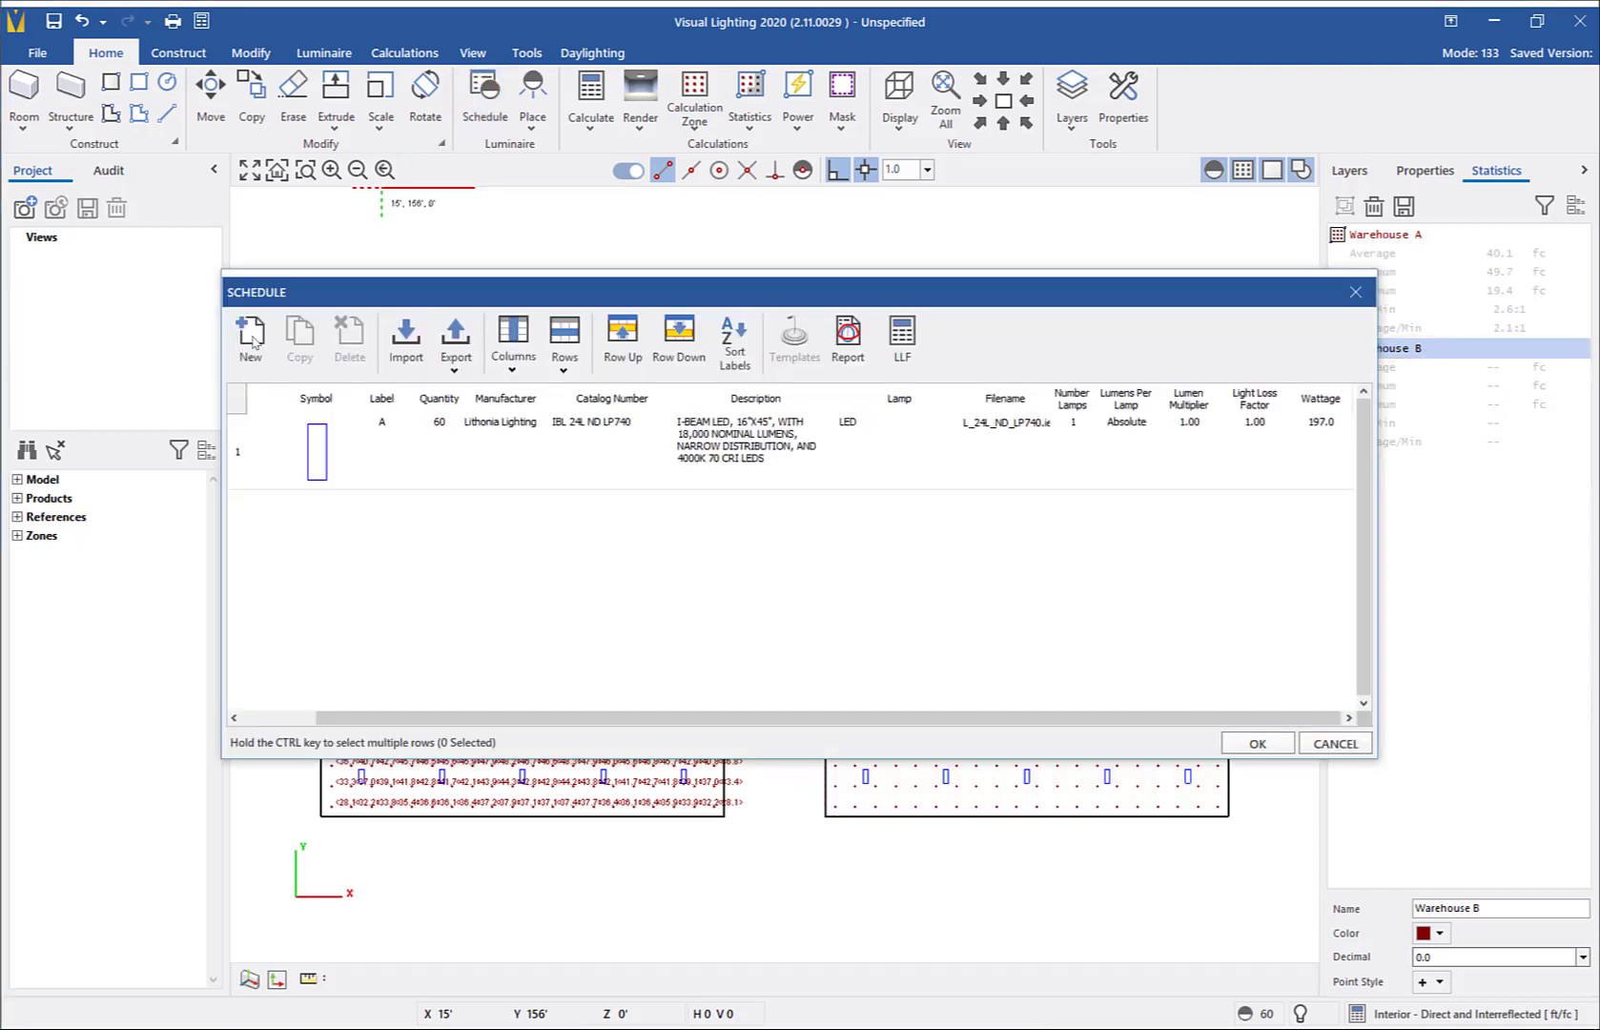
pyautogui.click(251, 338)
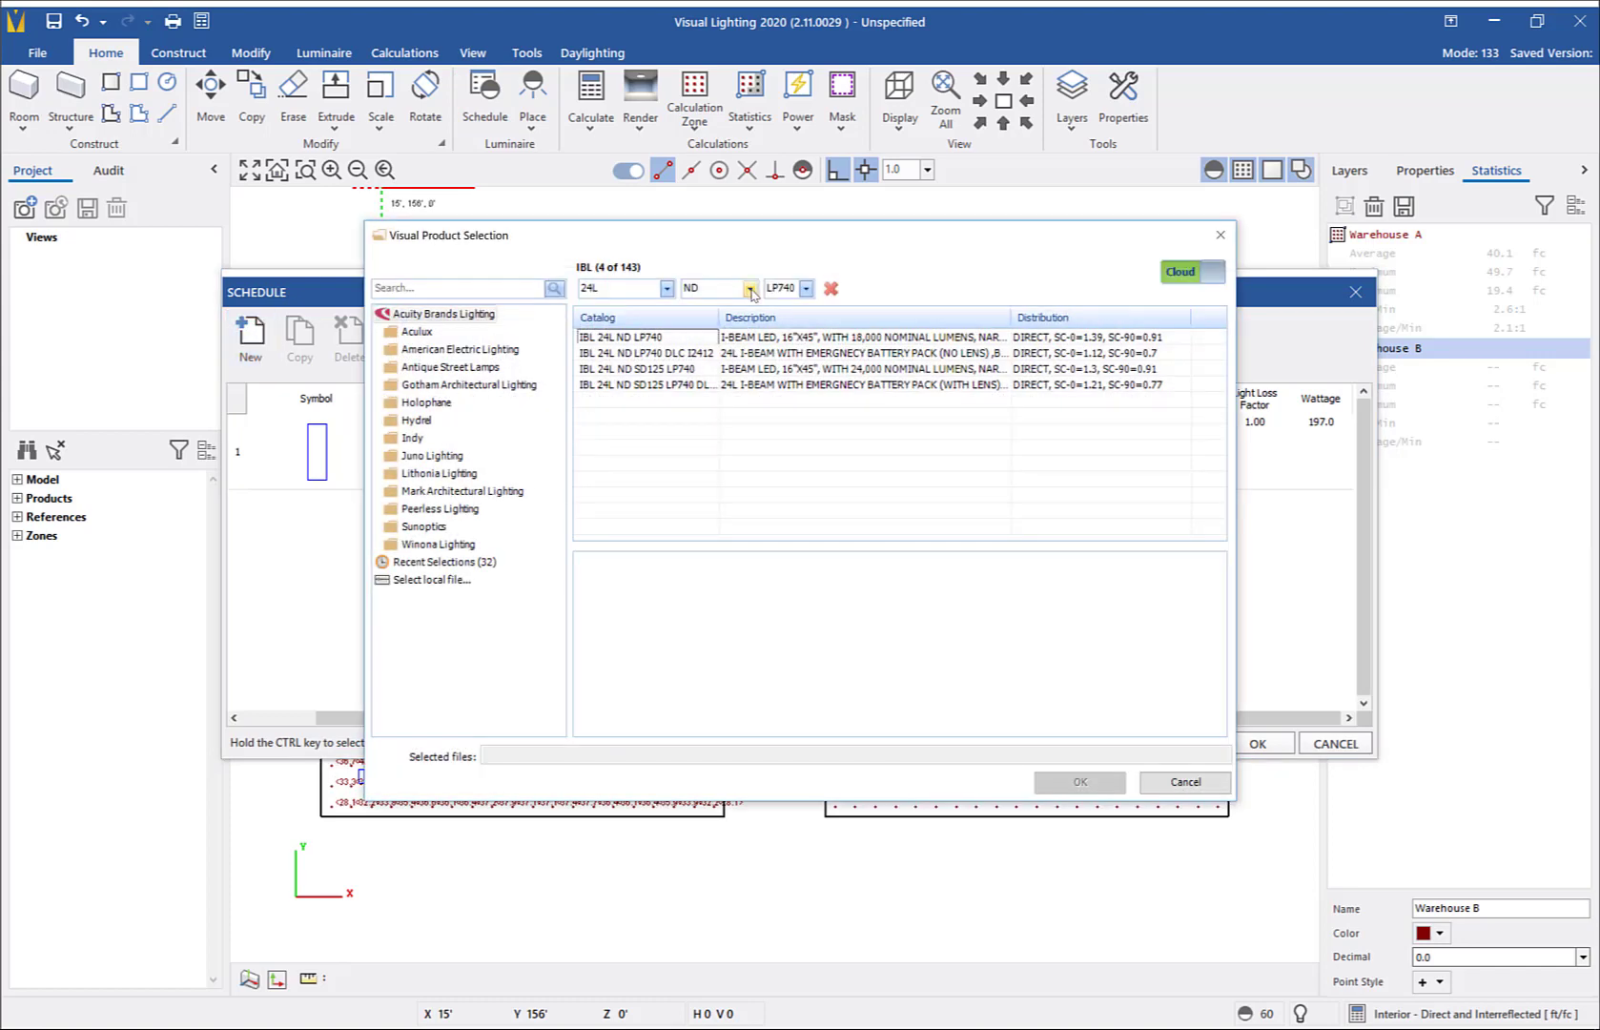
pyautogui.click(751, 288)
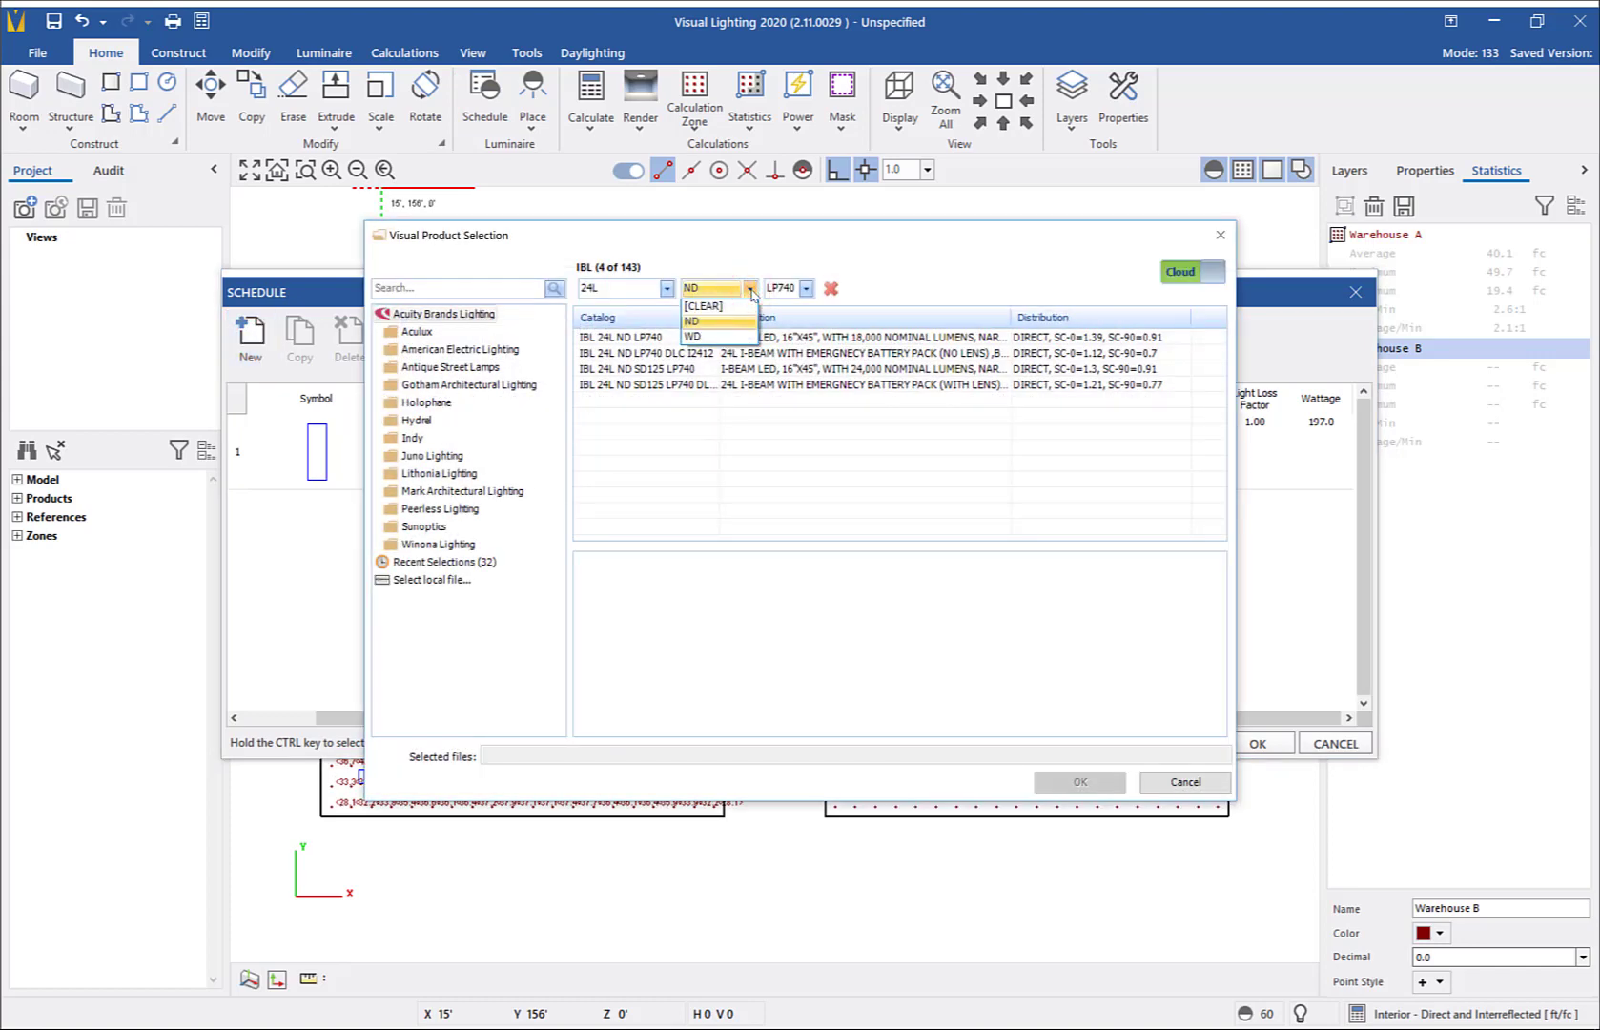
pyautogui.click(720, 335)
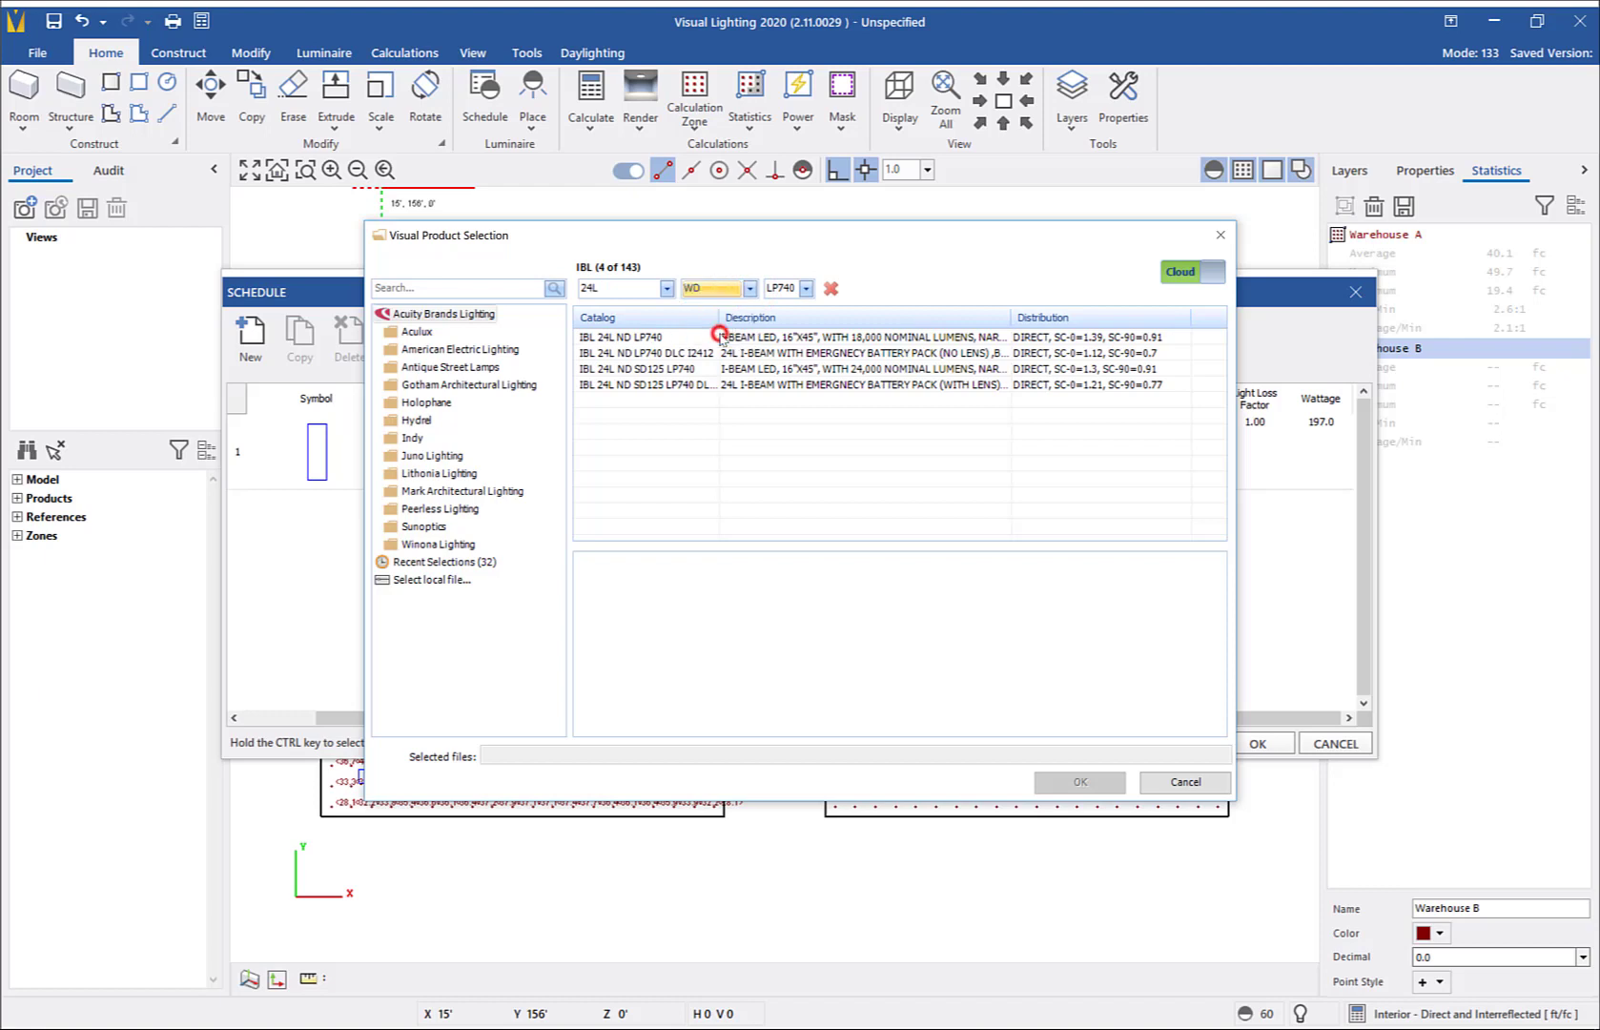
pyautogui.click(653, 338)
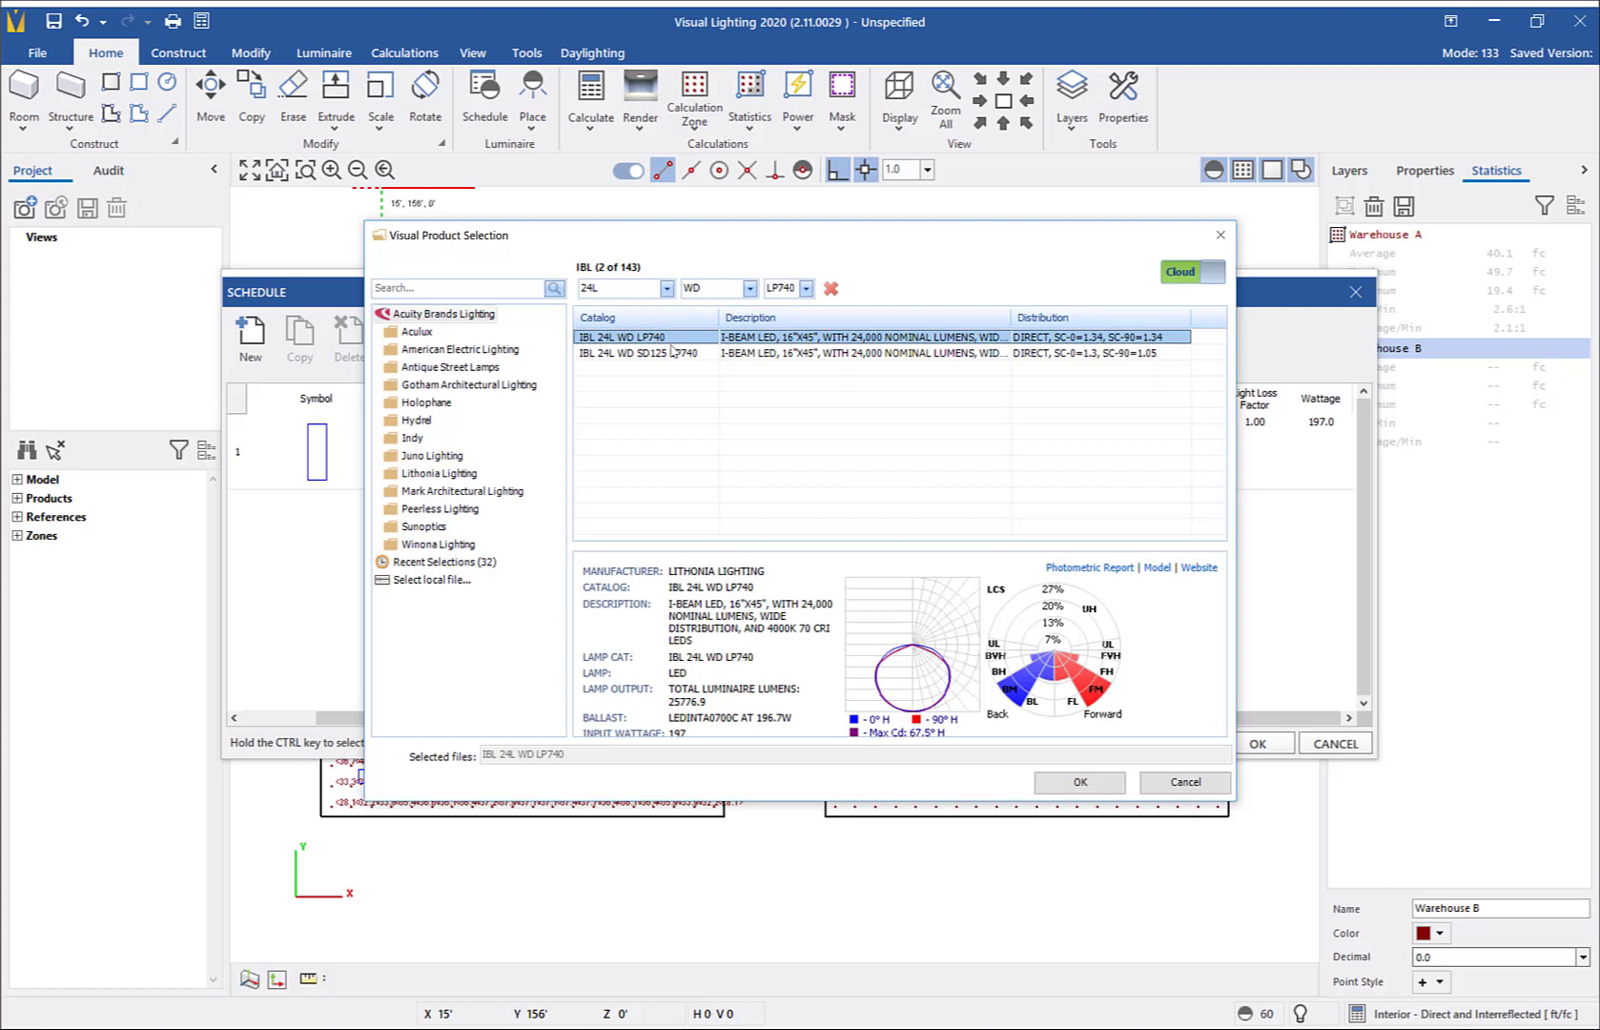
pyautogui.click(1055, 782)
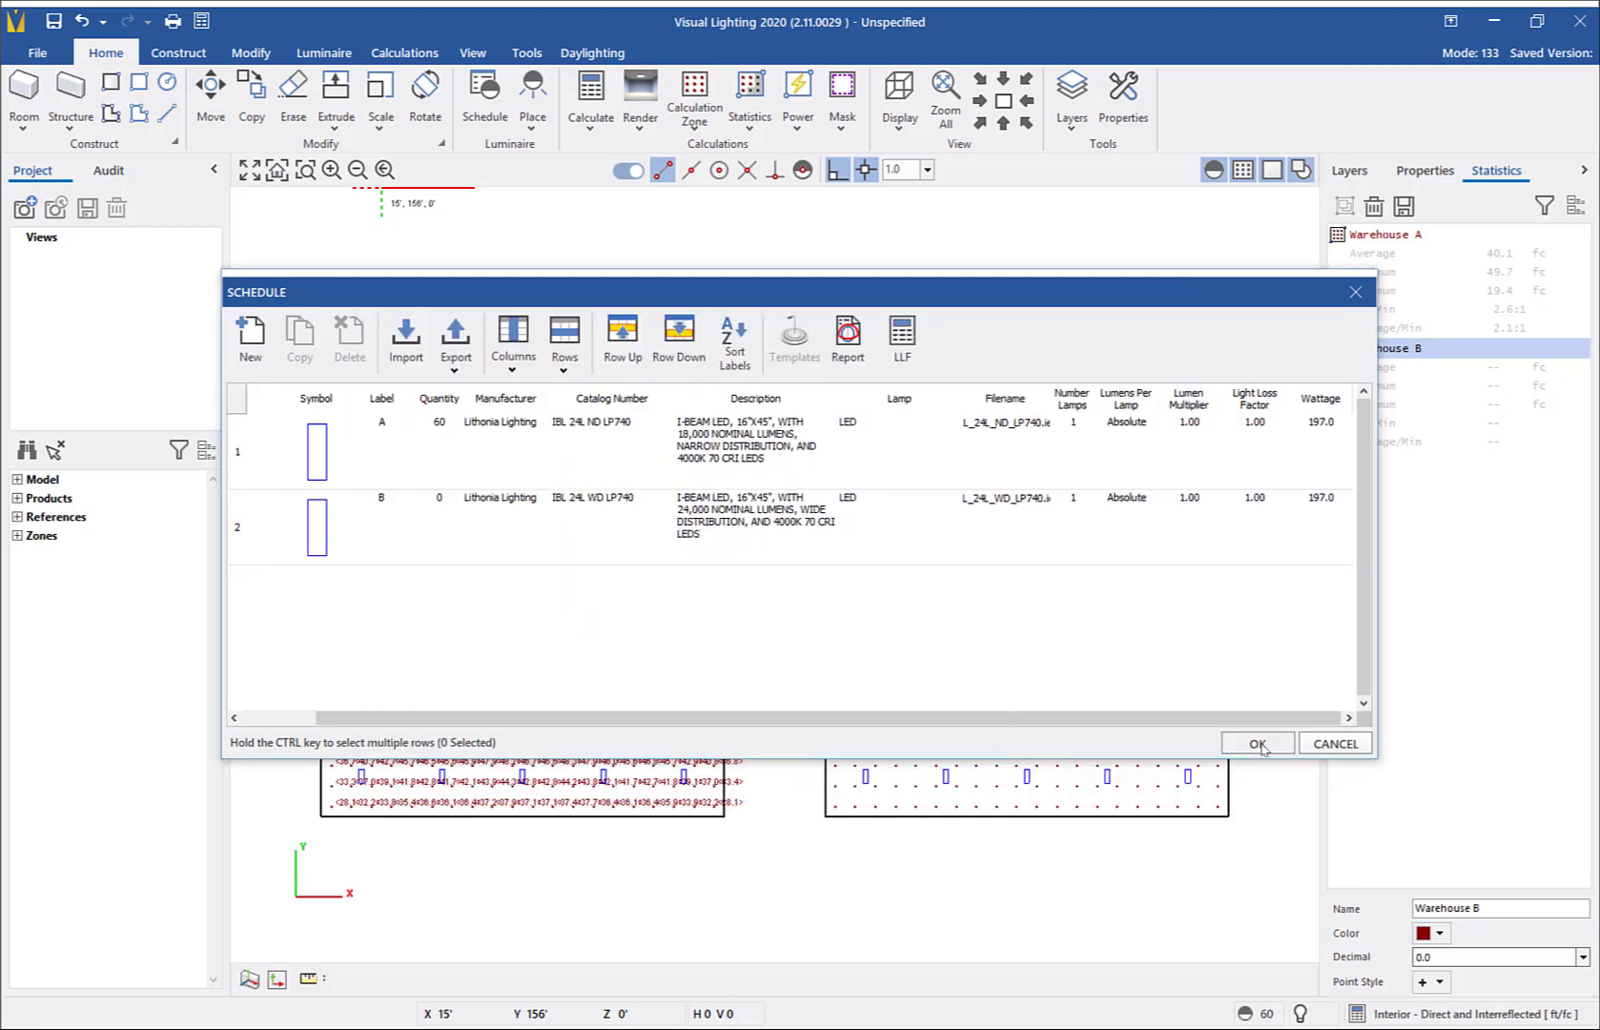
# - Accept the schedule, then expand and collapse Products > Luminaires in the Project tree to check all 60 luminaires
pyautogui.click(1260, 746)
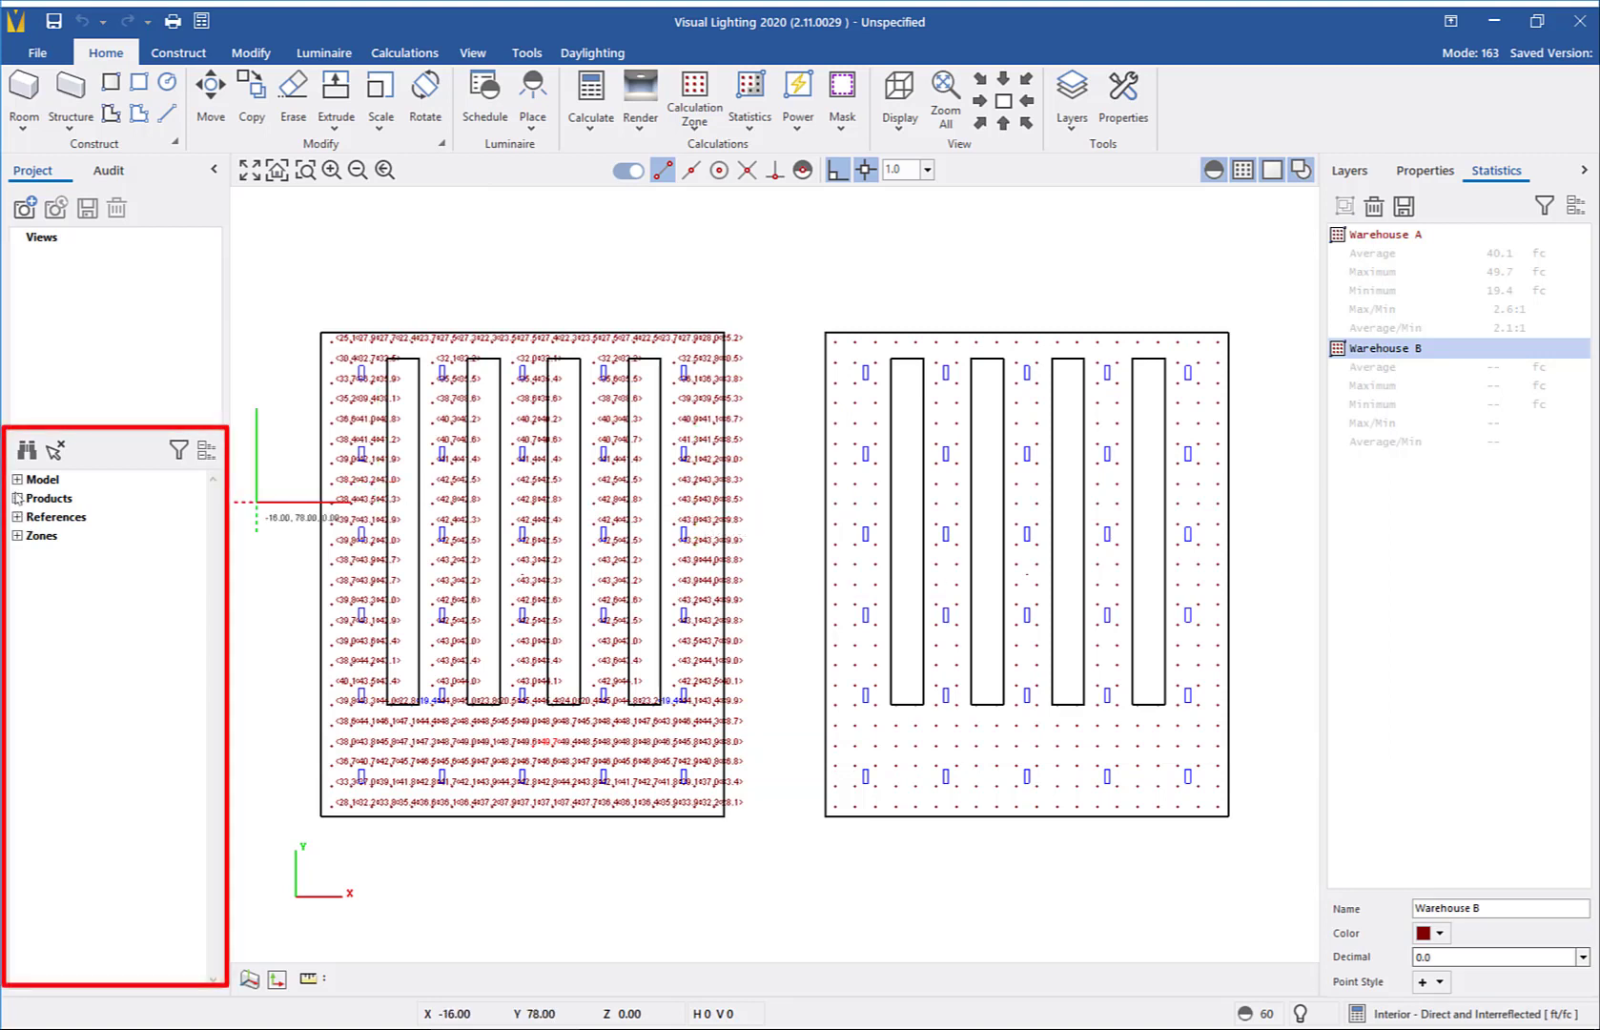
pyautogui.click(18, 497)
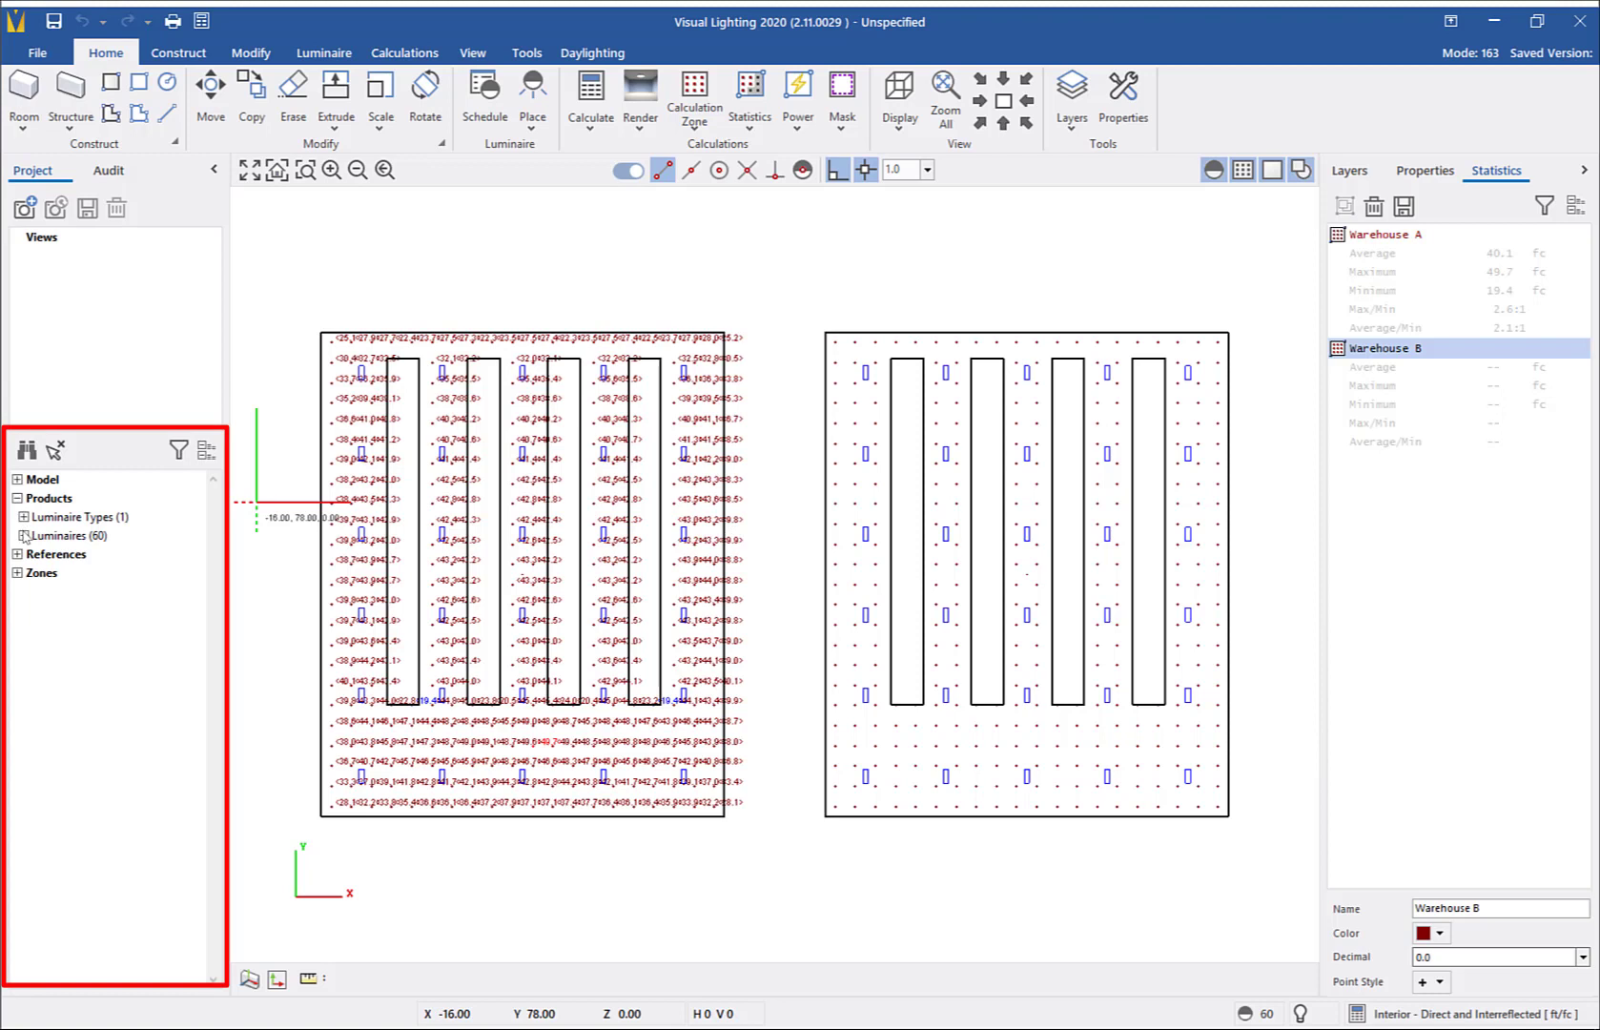
pyautogui.click(24, 536)
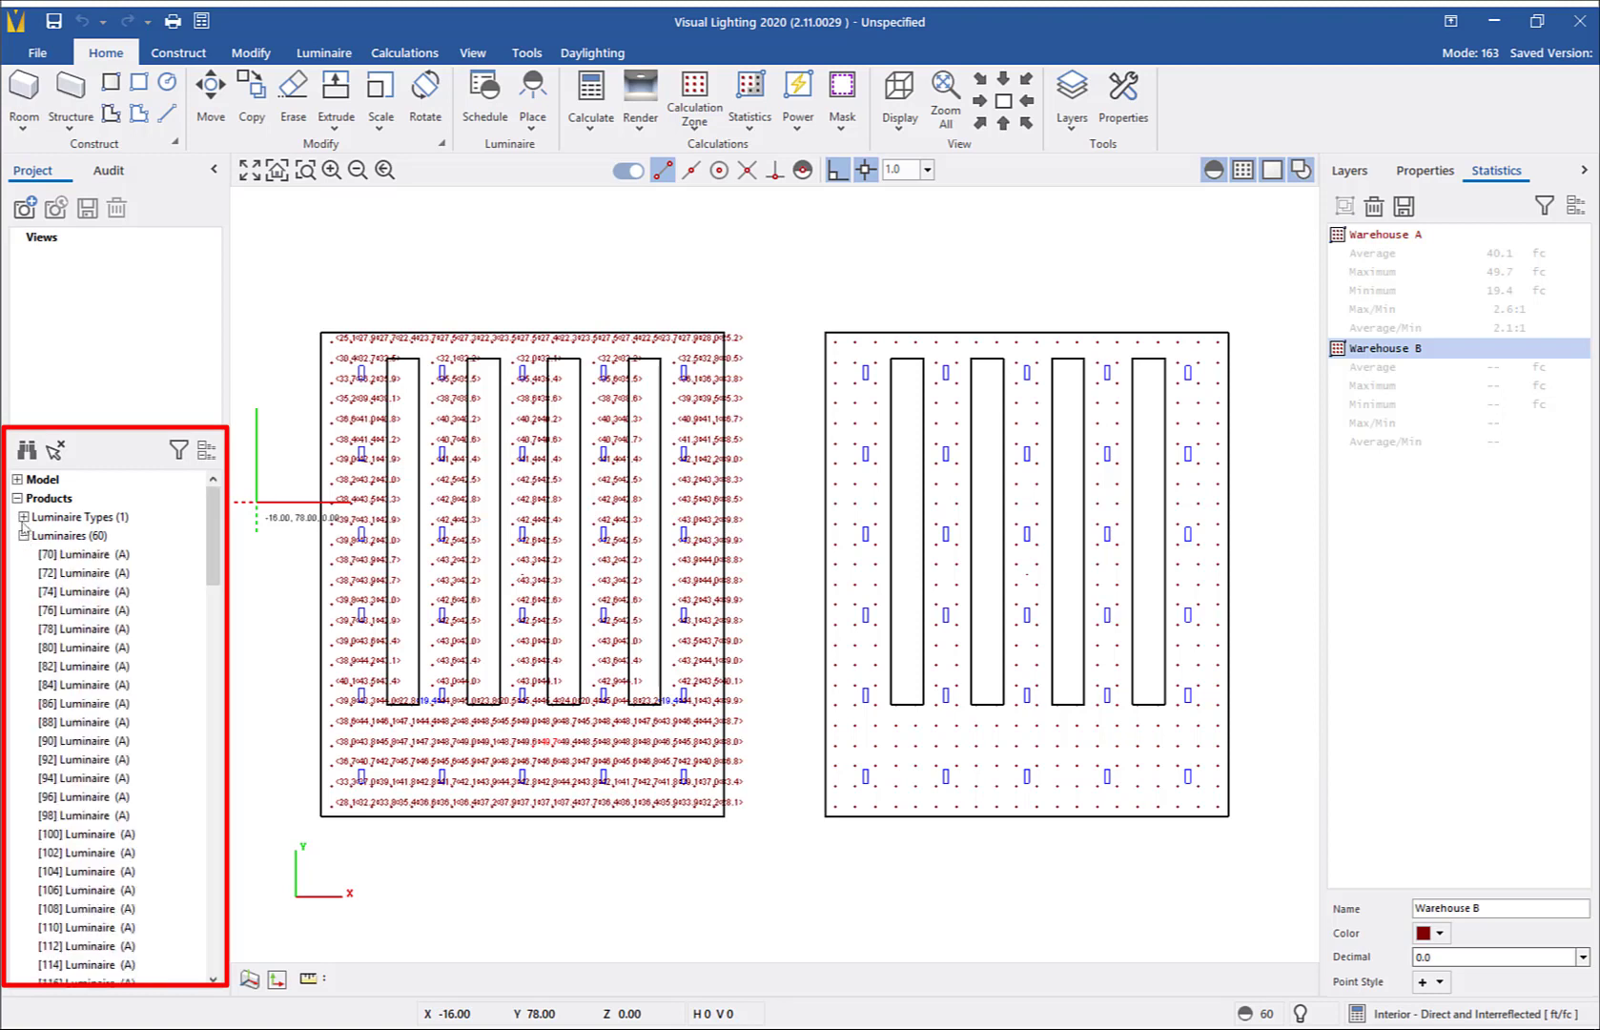
pyautogui.click(18, 498)
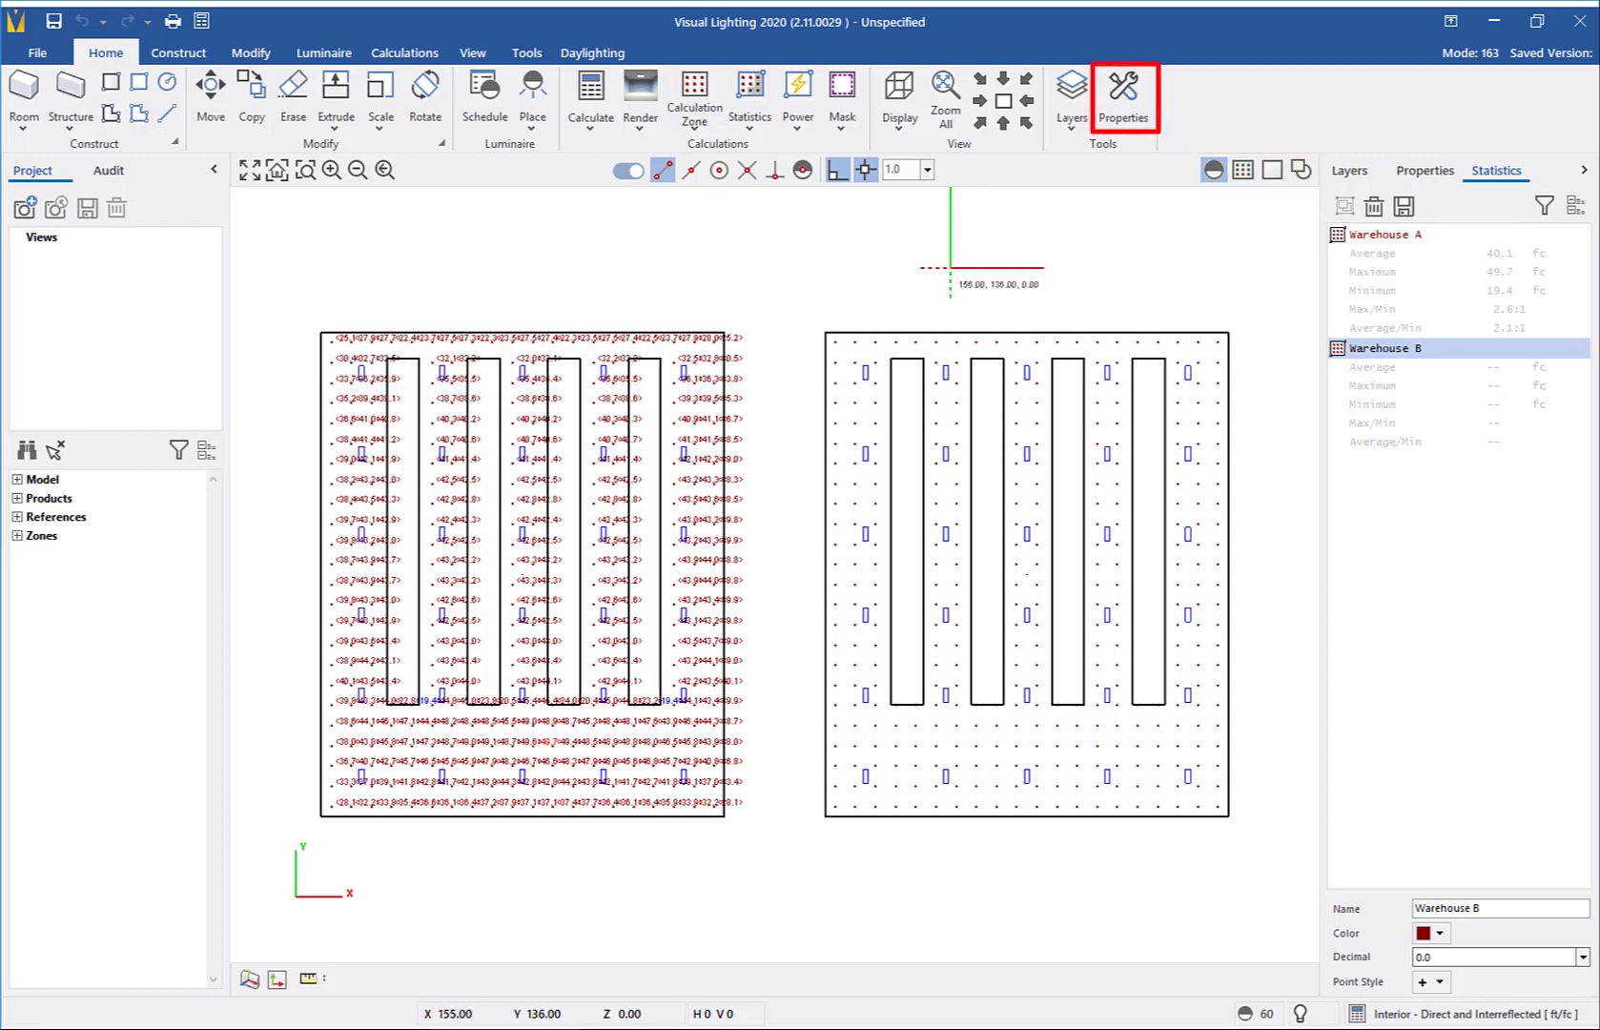
# - Window-select Warehouse B's 30 luminaires in Properties and set their Product Type to B
pyautogui.click(1130, 95)
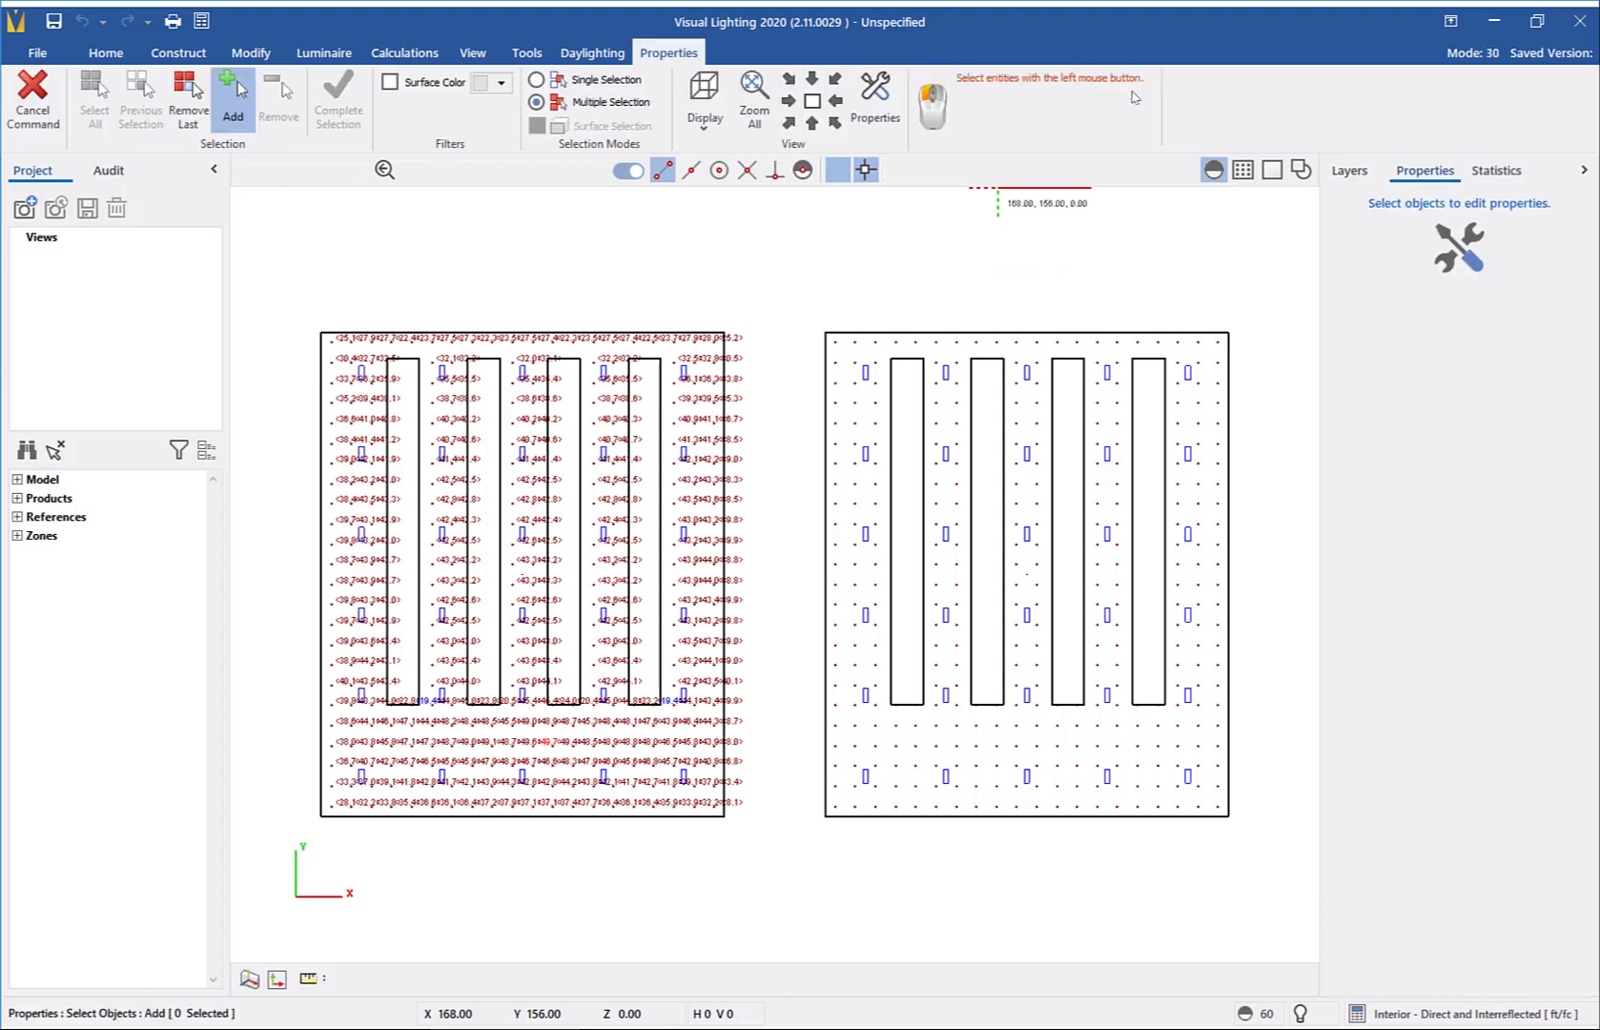
pyautogui.click(799, 276)
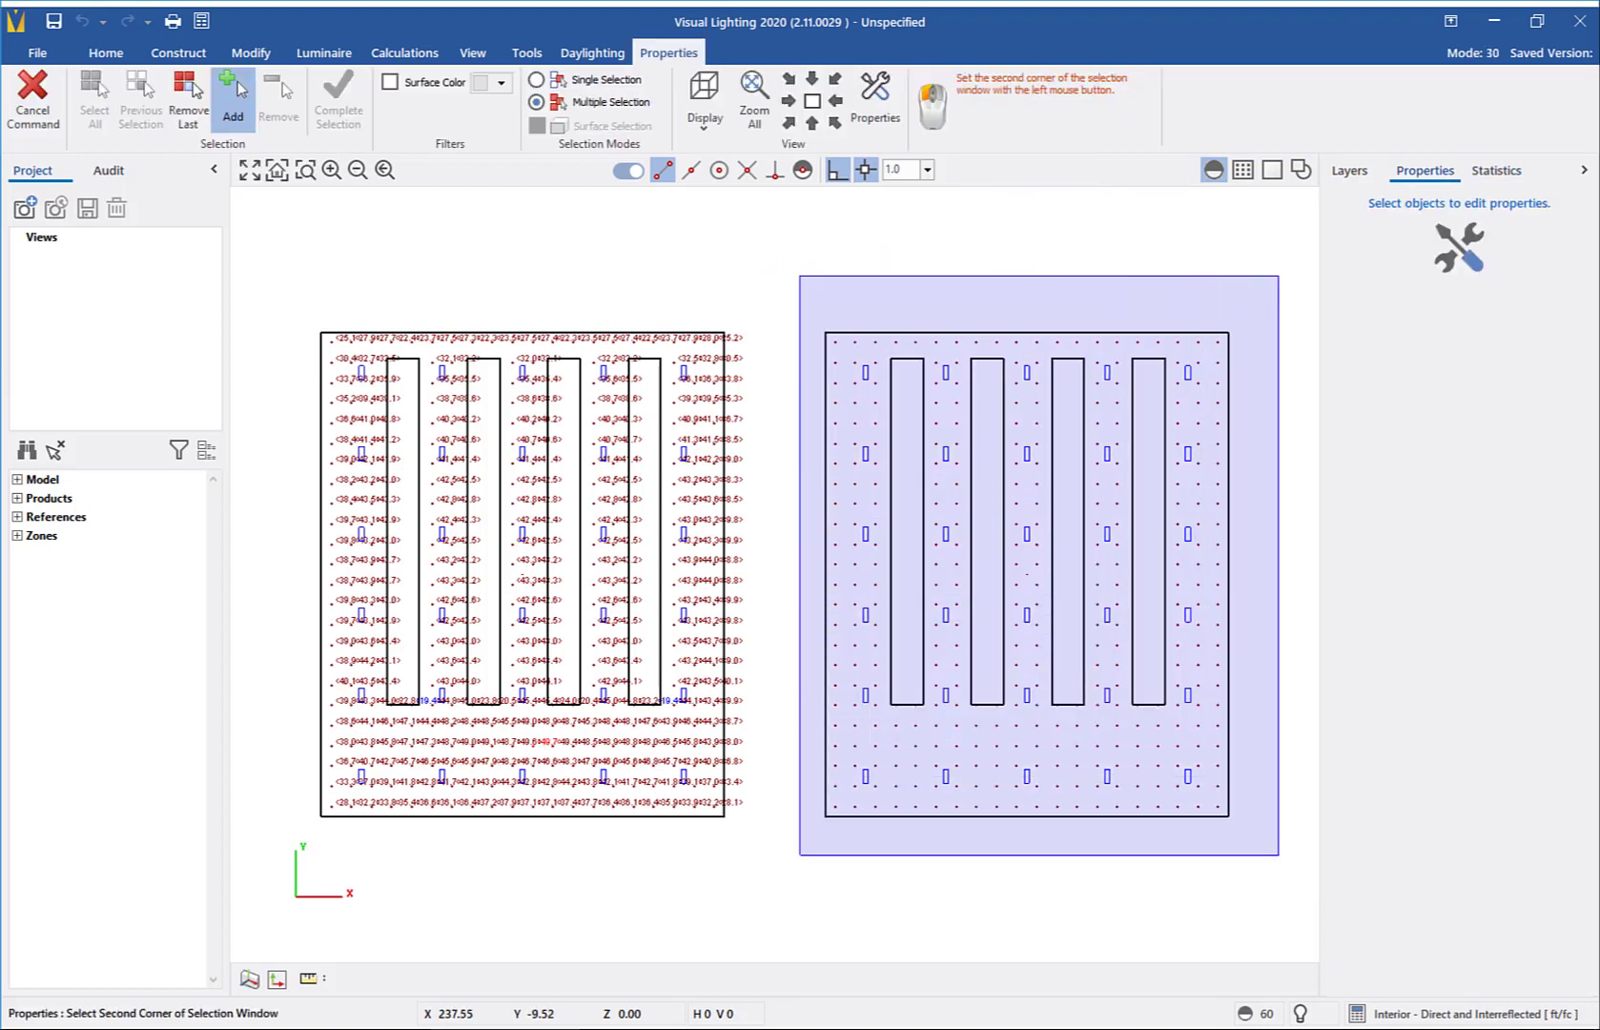
pyautogui.click(1279, 854)
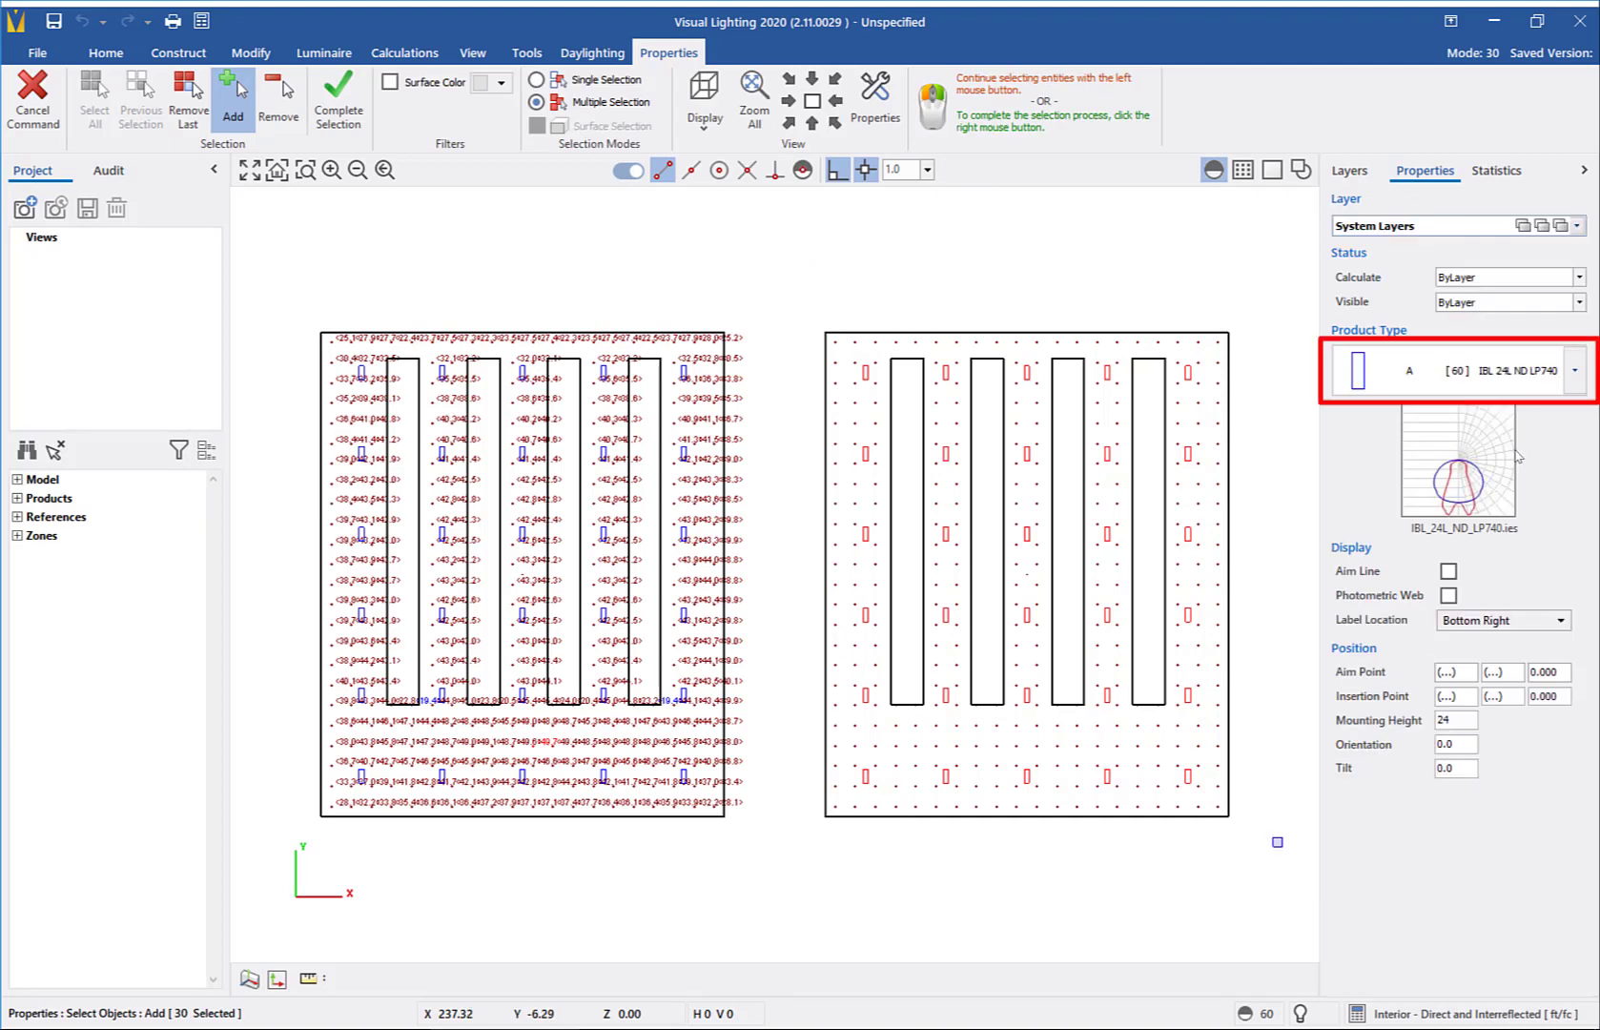
pyautogui.click(1576, 371)
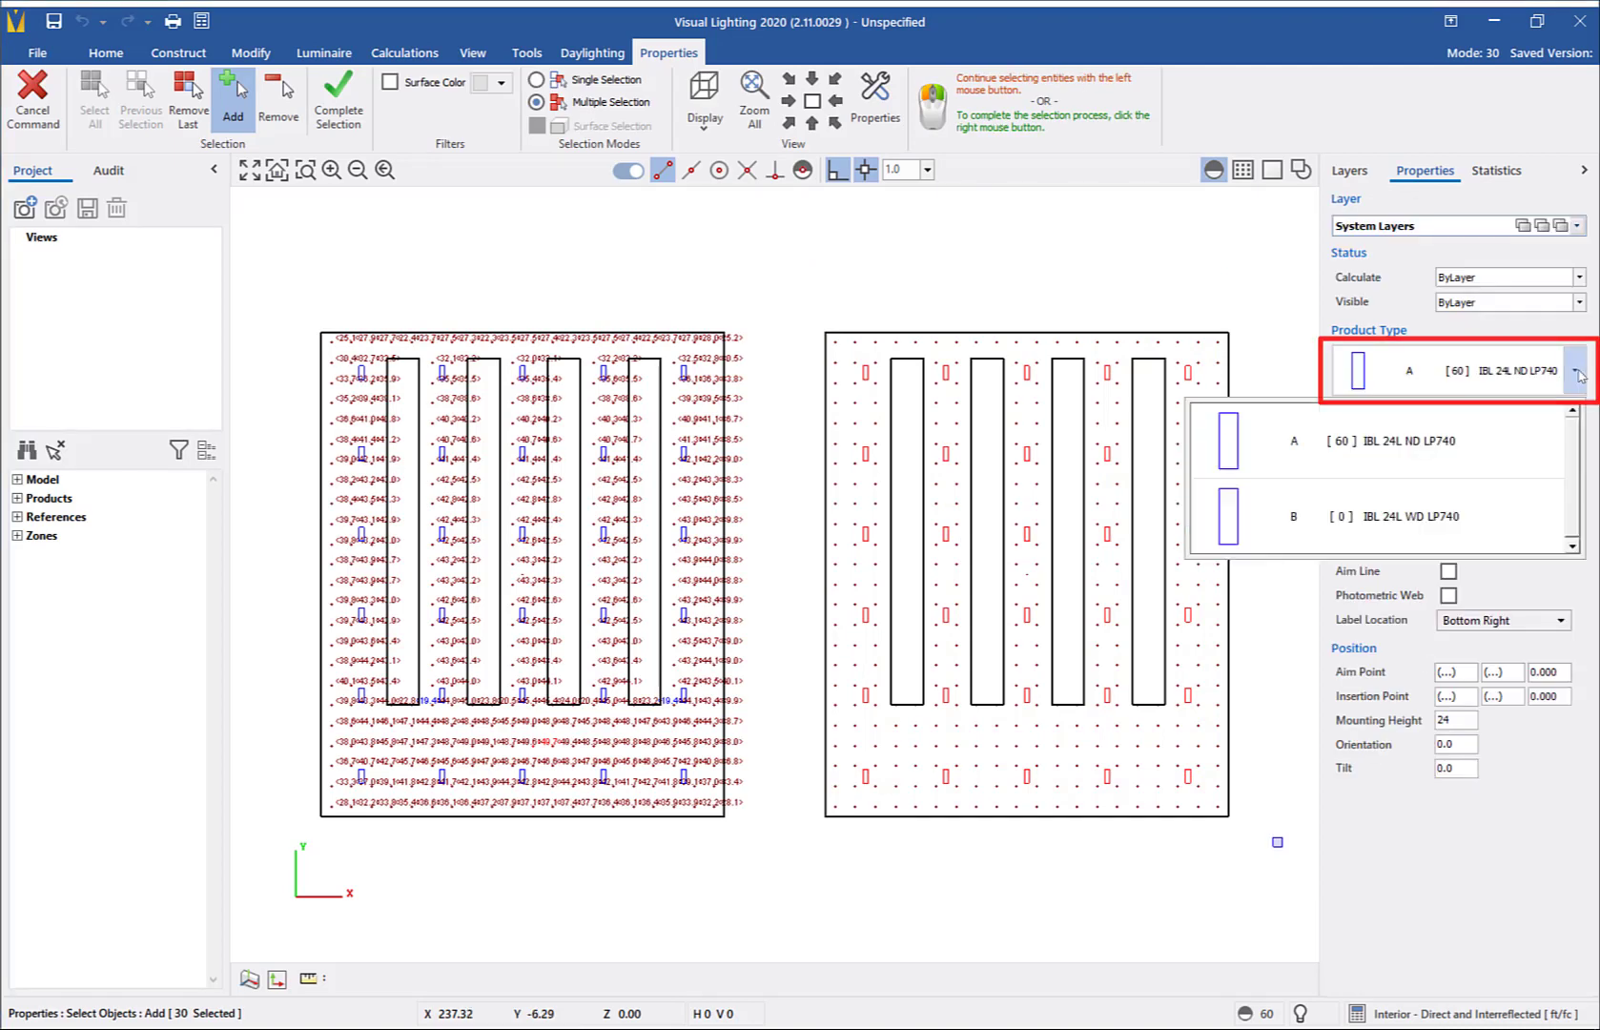
pyautogui.click(1434, 524)
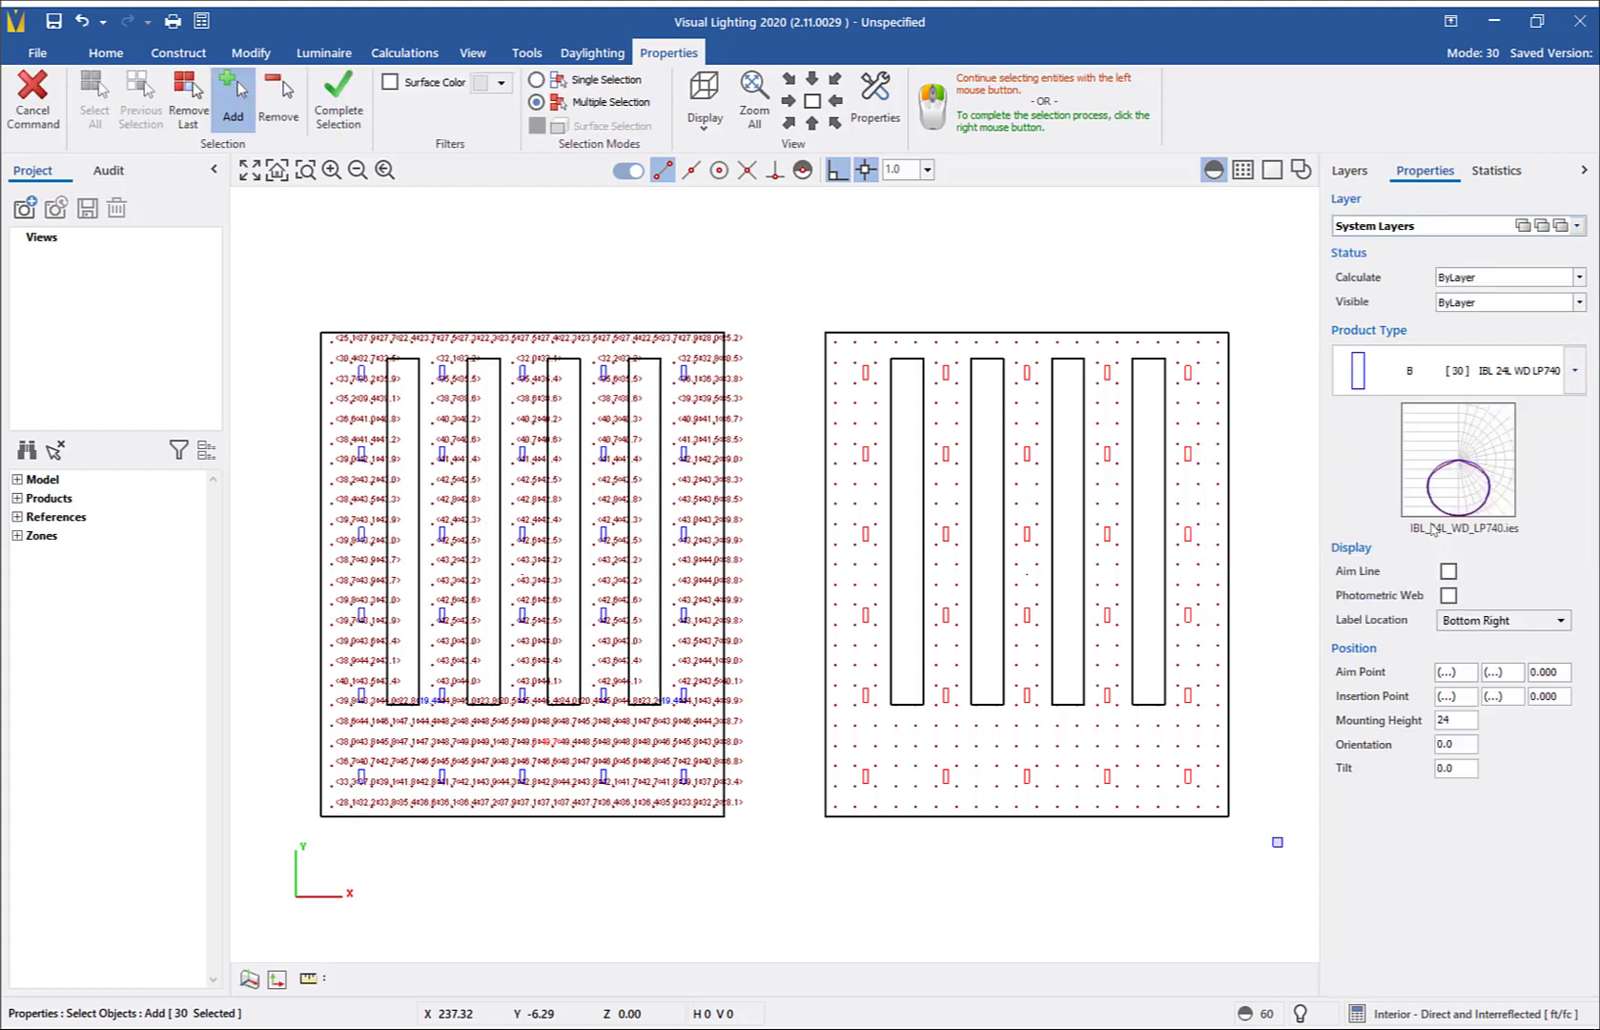
pyautogui.press('Return')
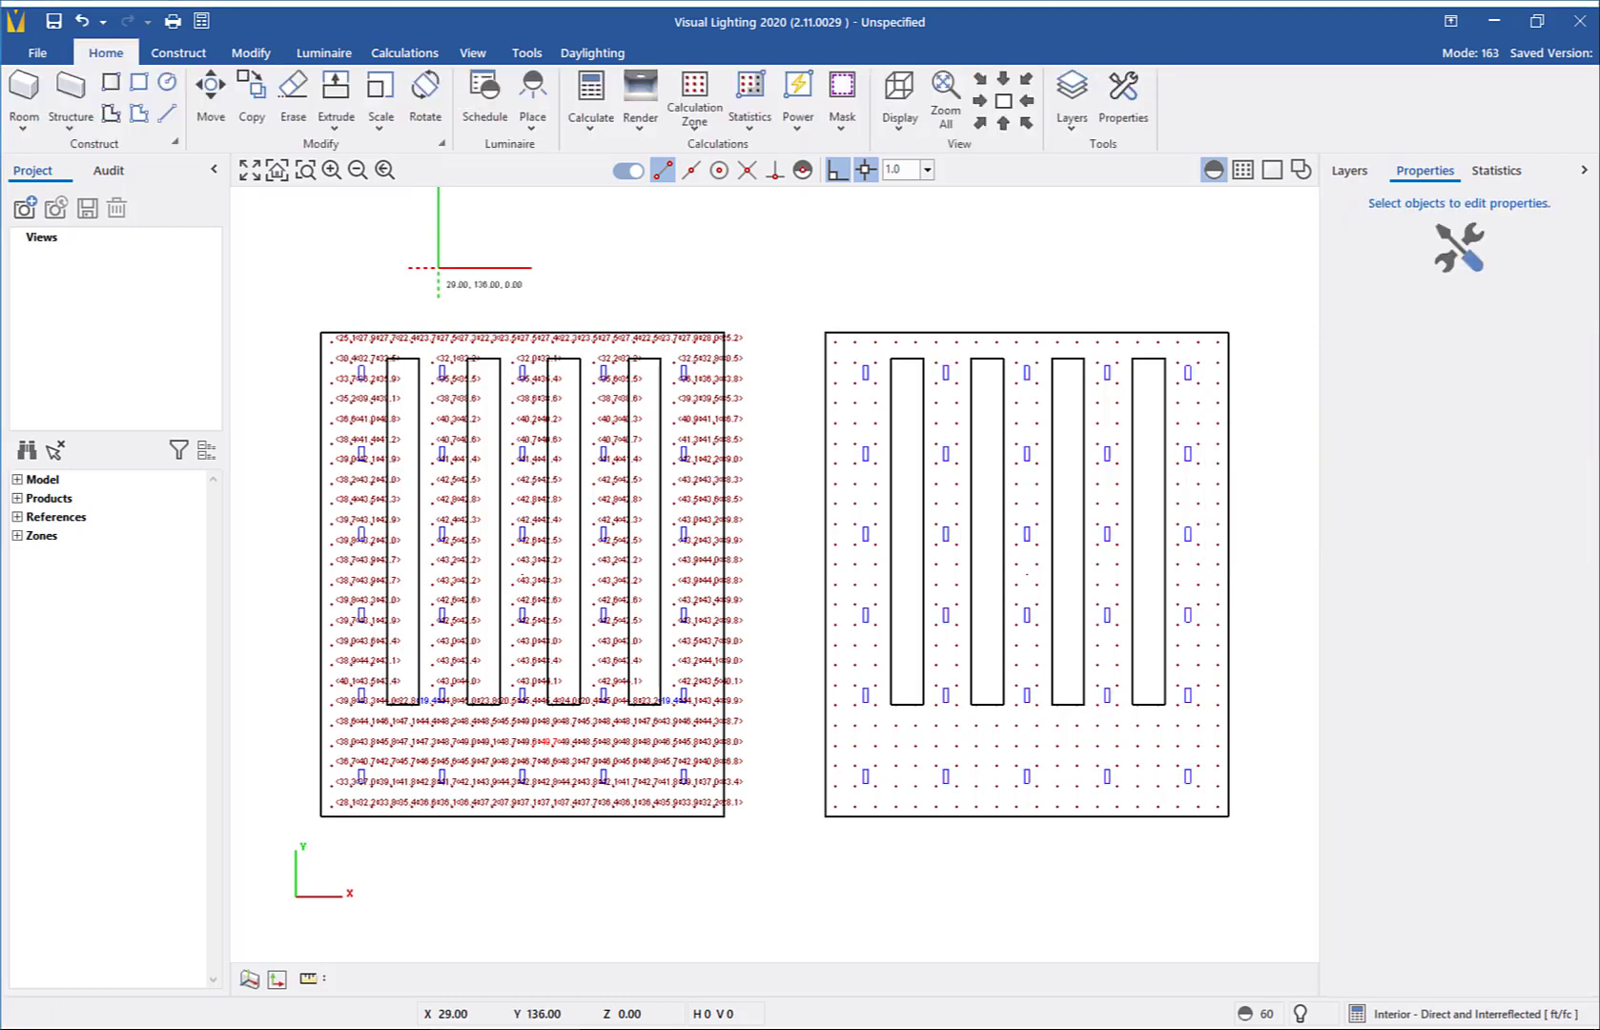
# - Label every luminaire with its type letter using Labels > A on the Luminaire tab
pyautogui.click(312, 56)
pyautogui.click(617, 95)
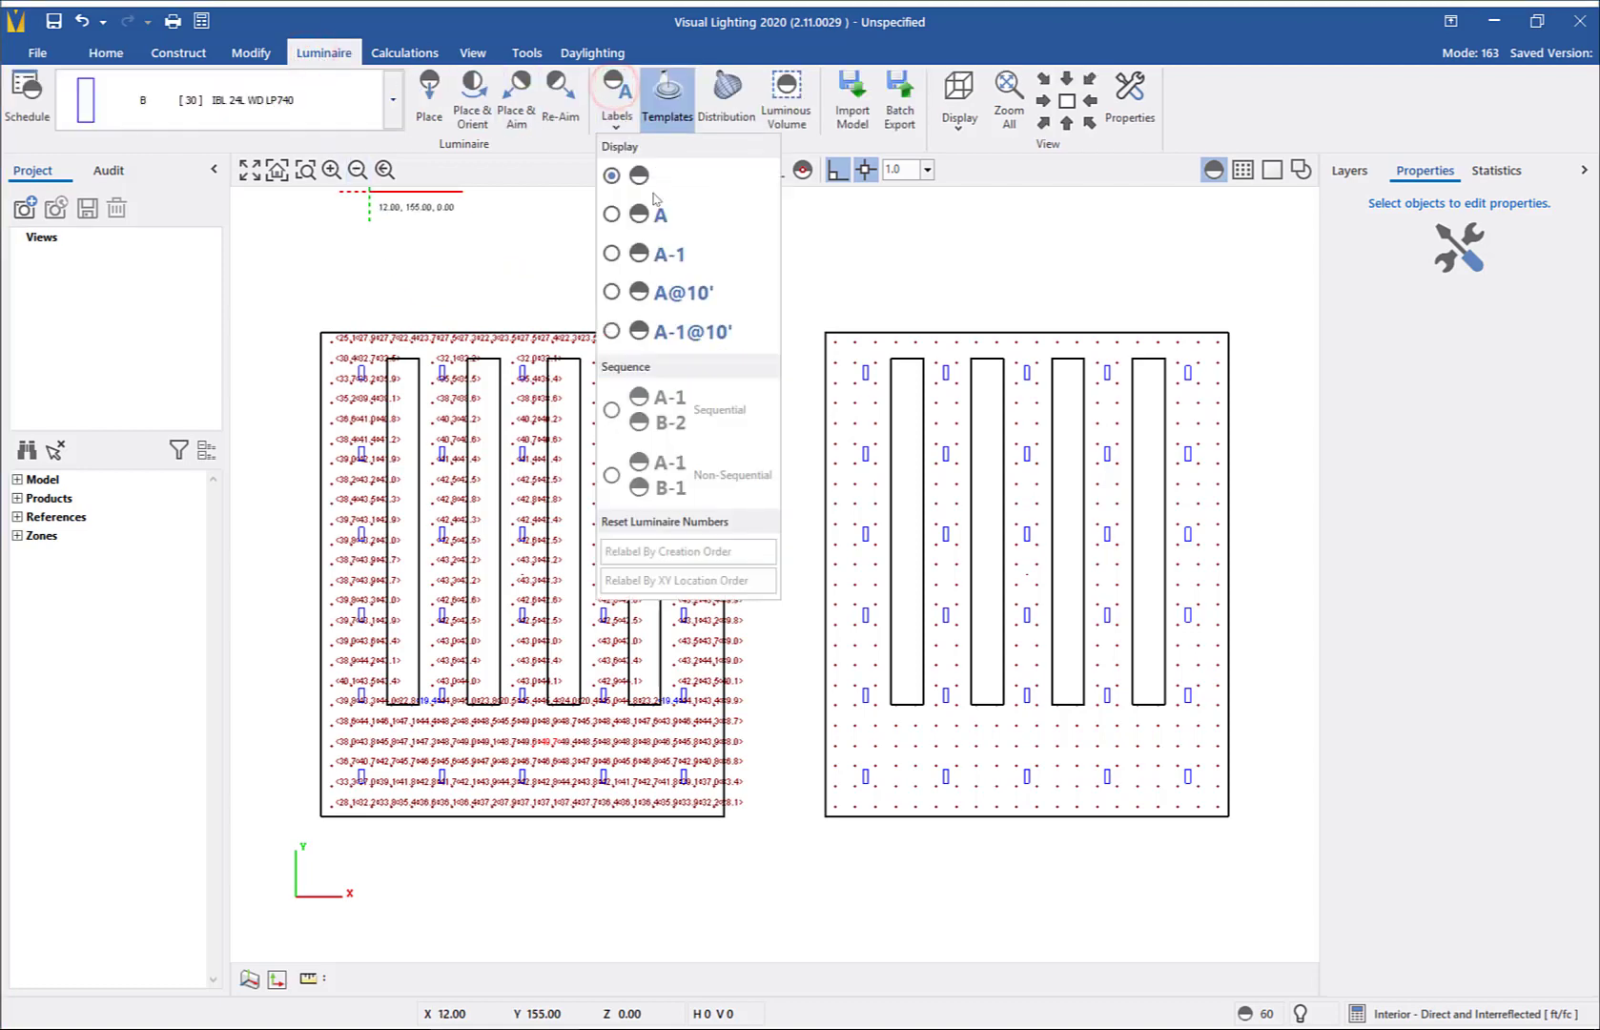
pyautogui.click(645, 208)
pyautogui.click(760, 314)
# - Calculate illuminance for both warehouses from the quick access toolbar
pyautogui.scroll(2, 762, 536)
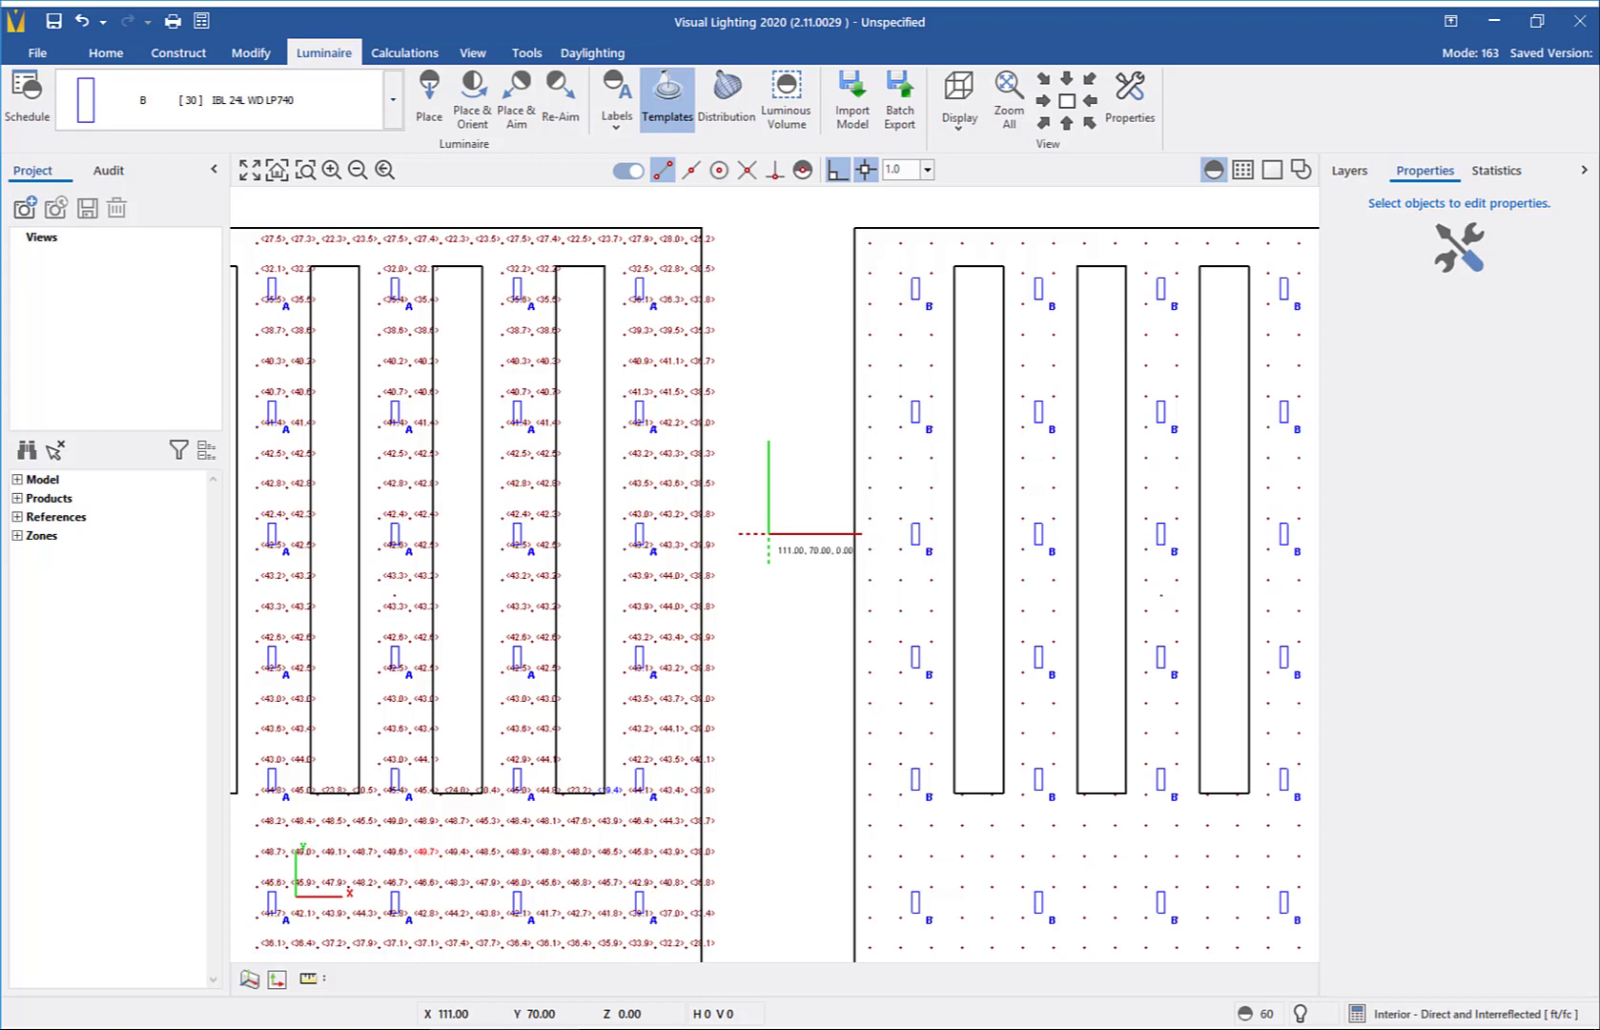
pyautogui.scroll(-2, 769, 533)
pyautogui.click(202, 21)
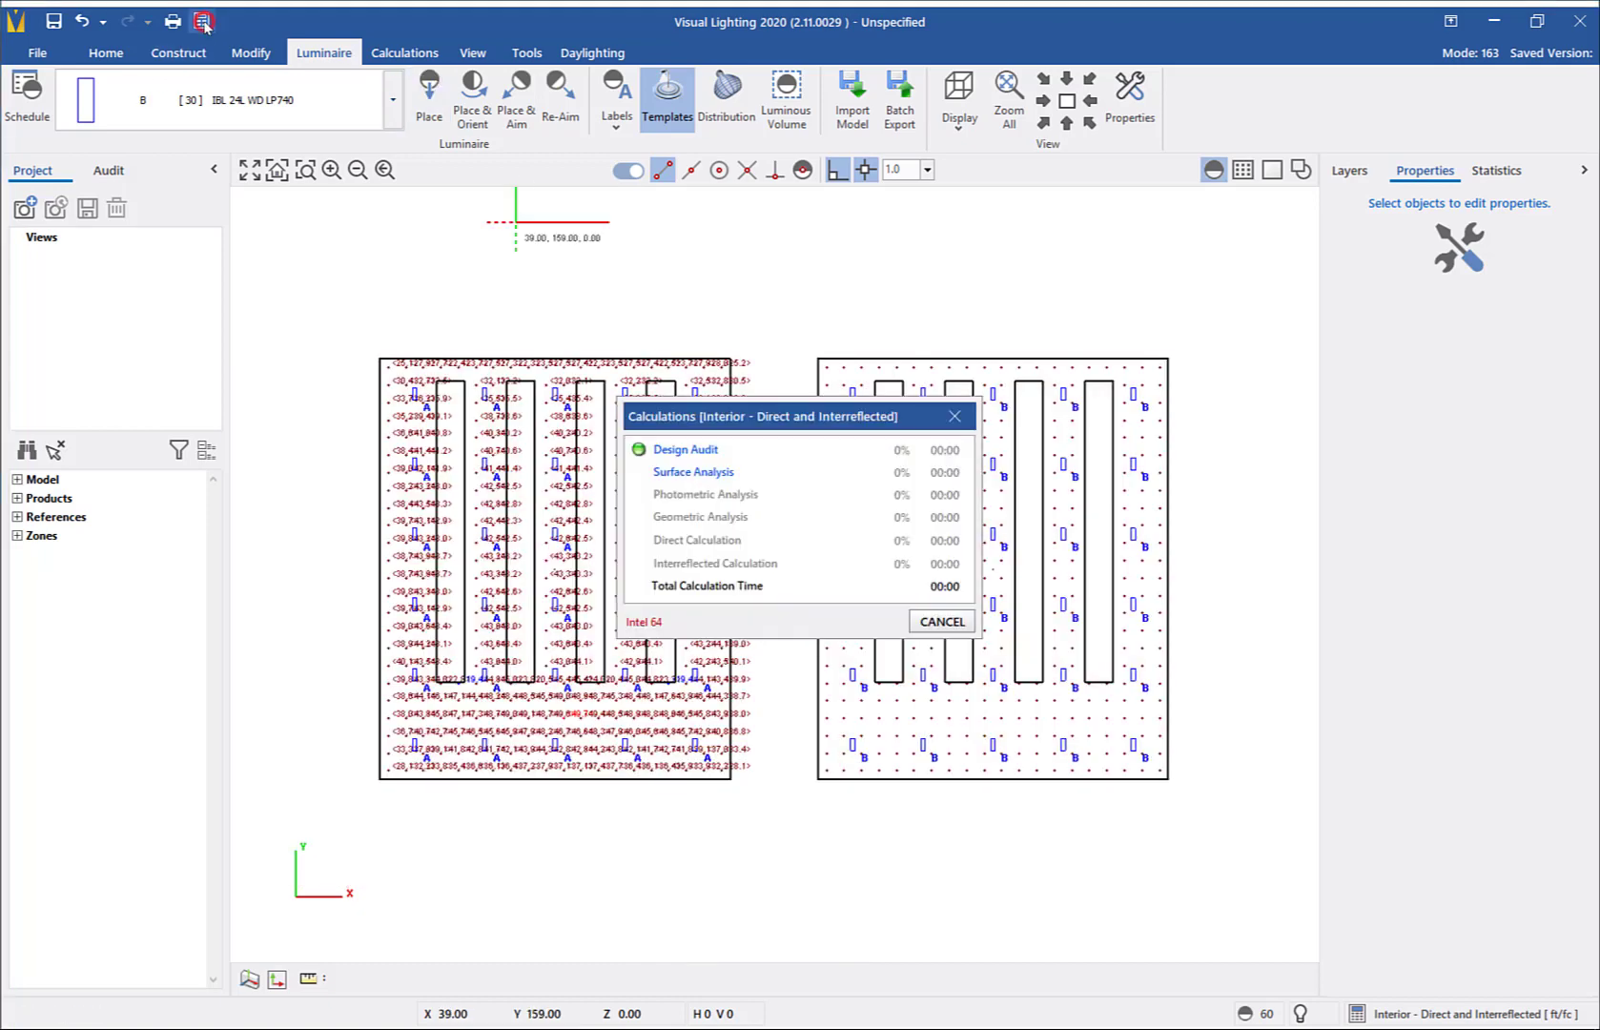